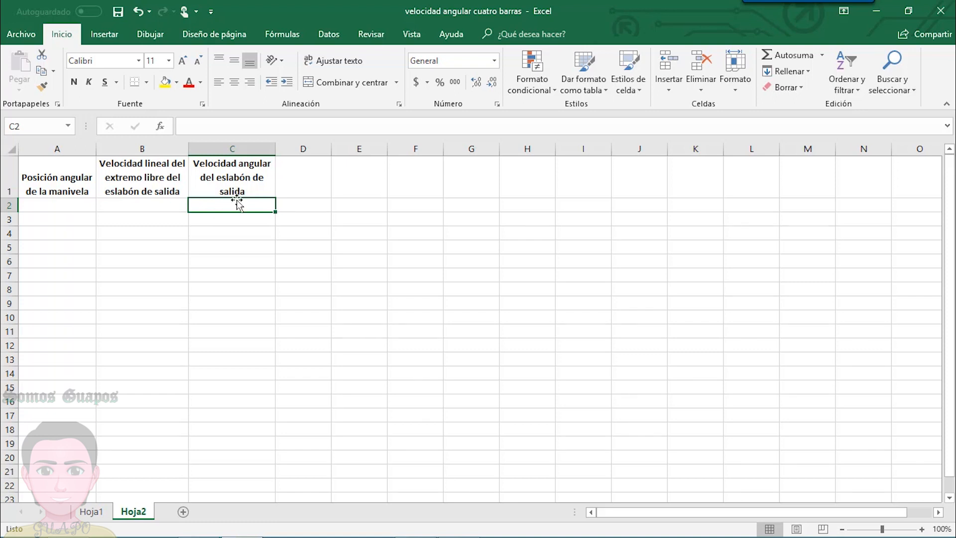
# - Fill the crank angular position column from A2 to A74 with values from 0 to 360 in increments of 5
pyautogui.click(79, 205)
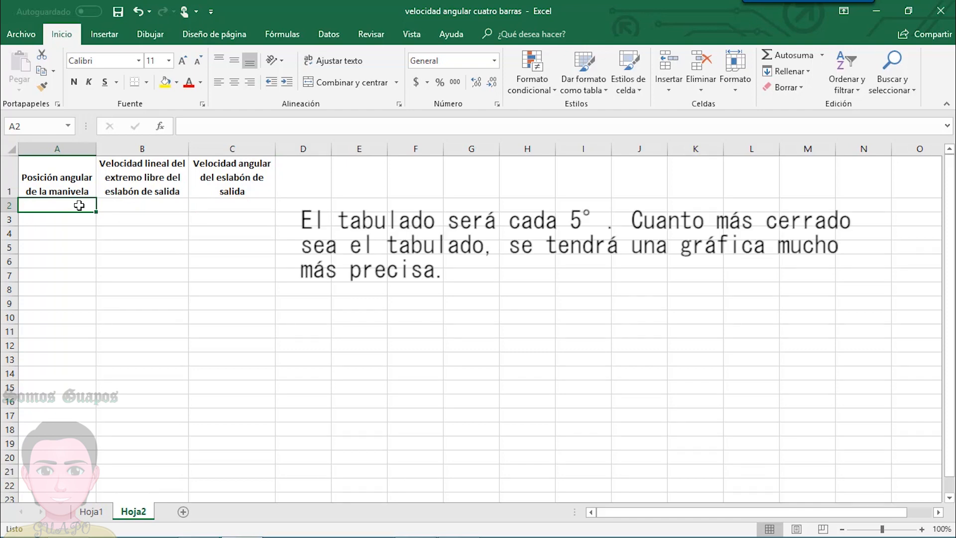
pyautogui.write('0')
pyautogui.press('Return')
pyautogui.write('5')
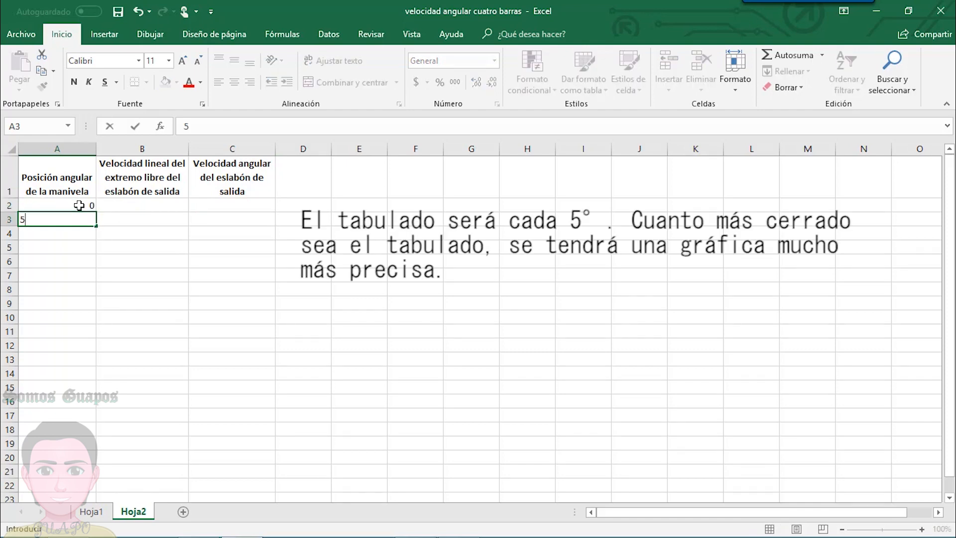
pyautogui.click(168, 252)
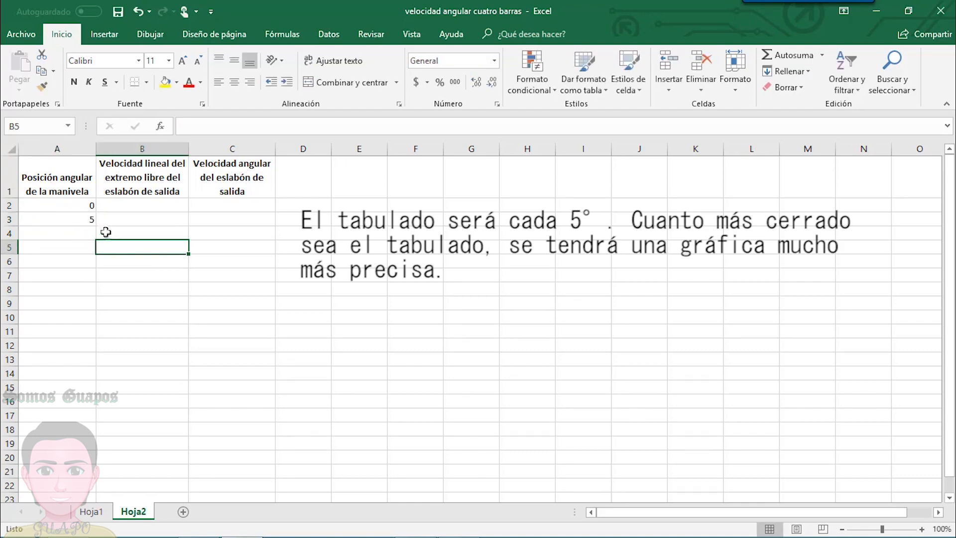
pyautogui.moveTo(84, 206); pyautogui.dragTo(94, 484)
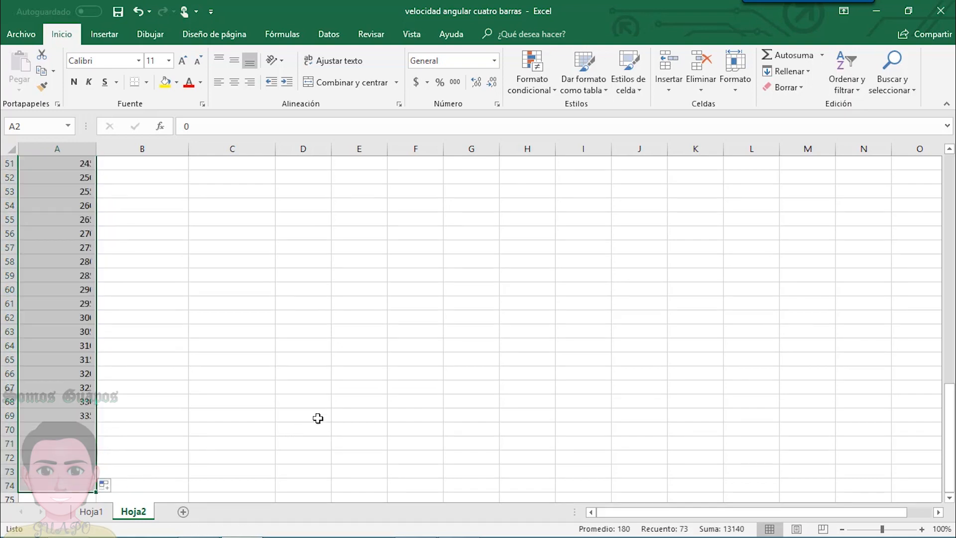
pyautogui.scroll(15, 302, 392)
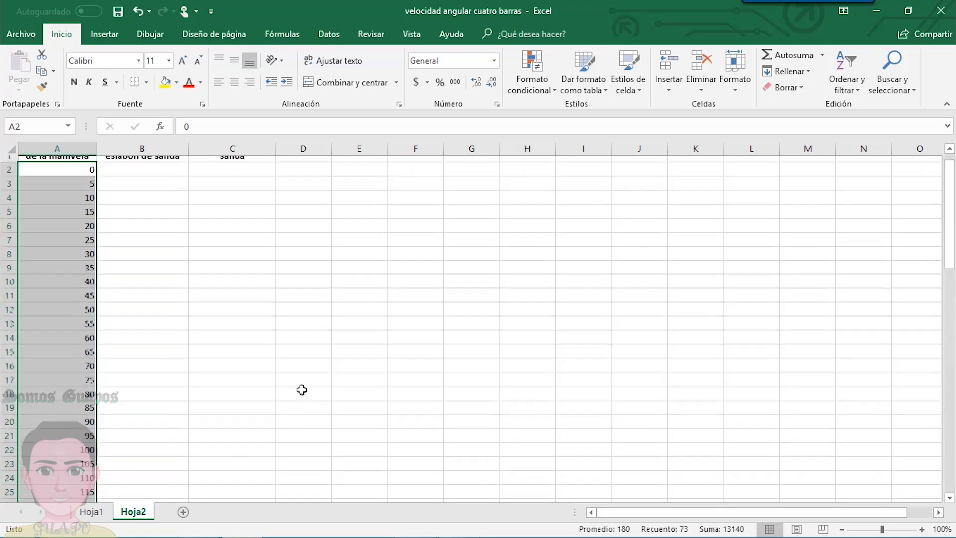
pyautogui.scroll(1, 302, 389)
# - Switch to the PowerPoint presentation and check the output link's length in the four-bar diagram on slide 1
pyautogui.click(141, 206)
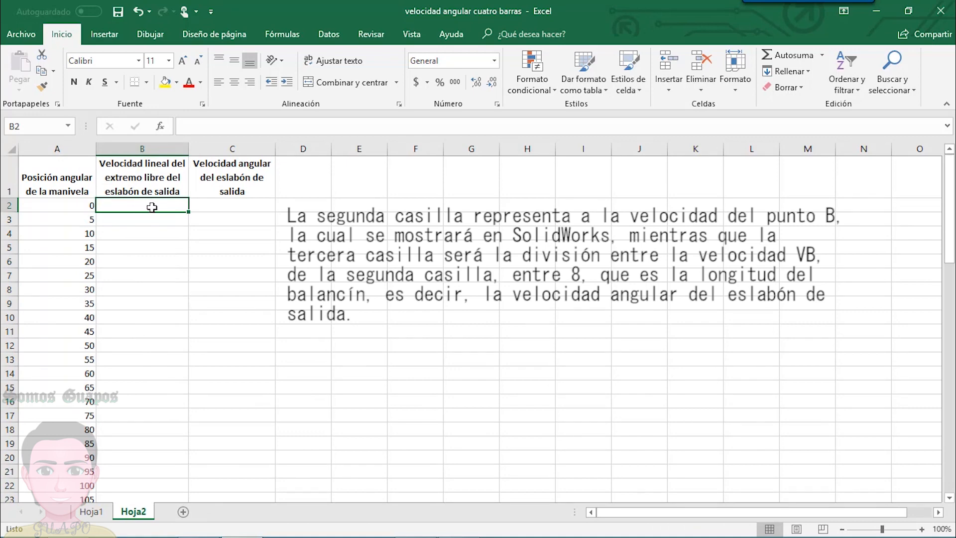
pyautogui.click(214, 204)
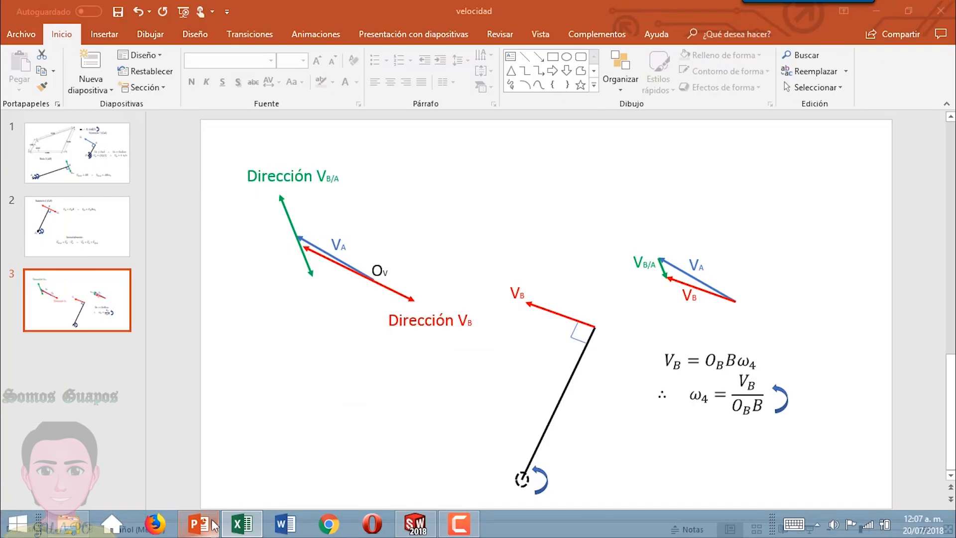
pyautogui.click(204, 523)
pyautogui.click(72, 178)
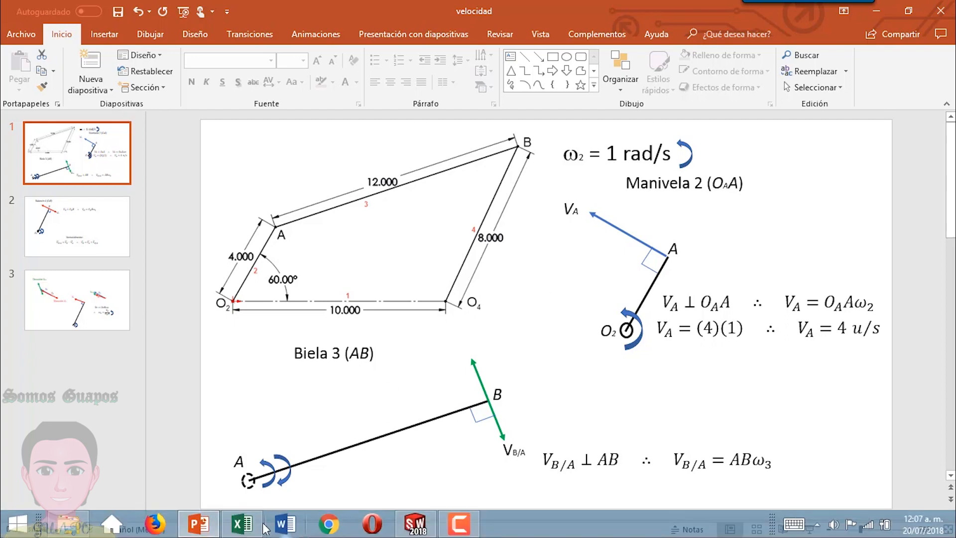
# - Switch back to Excel and enter the formula =B2/8 in cell C2 for the output link's angular velocity
pyautogui.click(263, 525)
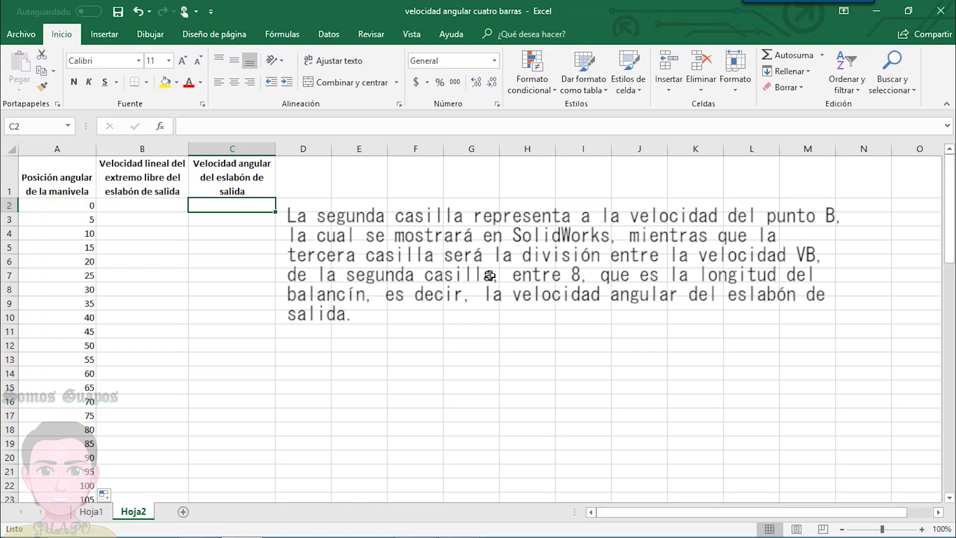
pyautogui.write('=')
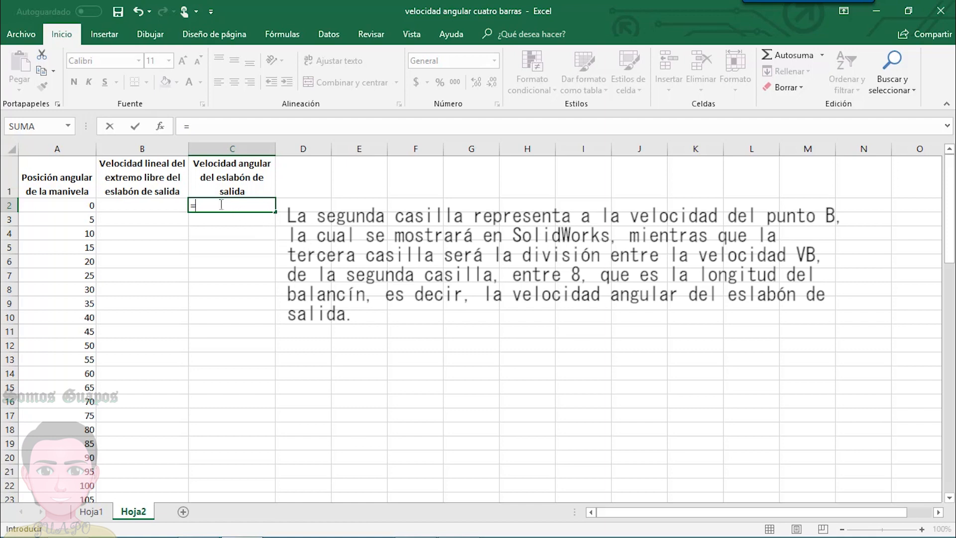
pyautogui.click(135, 201)
pyautogui.write('/8')
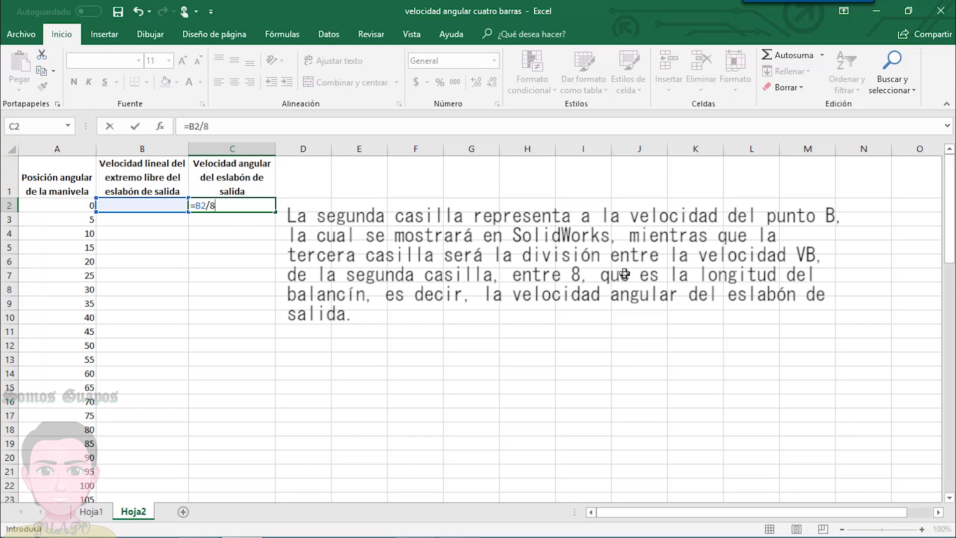
pyautogui.press('Return')
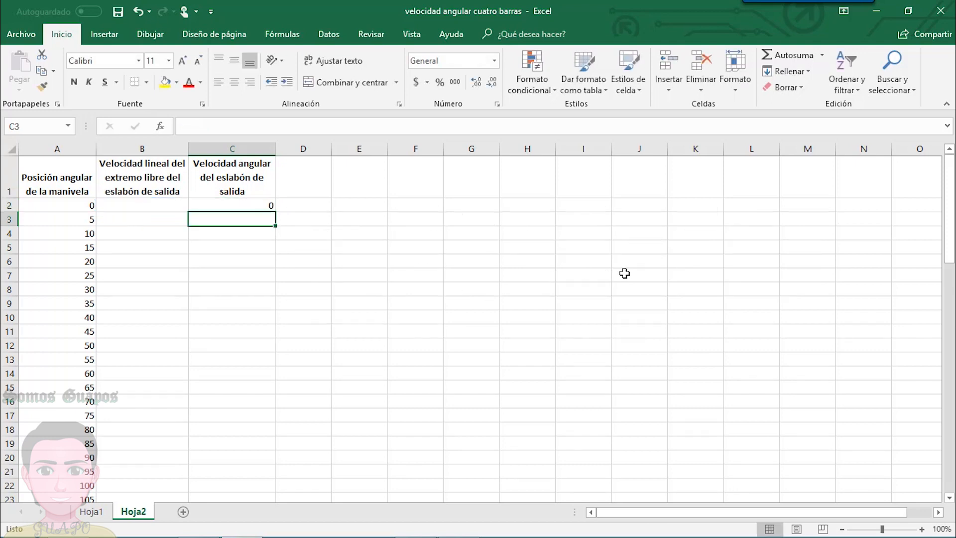
# - Copy the angular velocity formula from C2 down the column through row 74
pyautogui.click(228, 205)
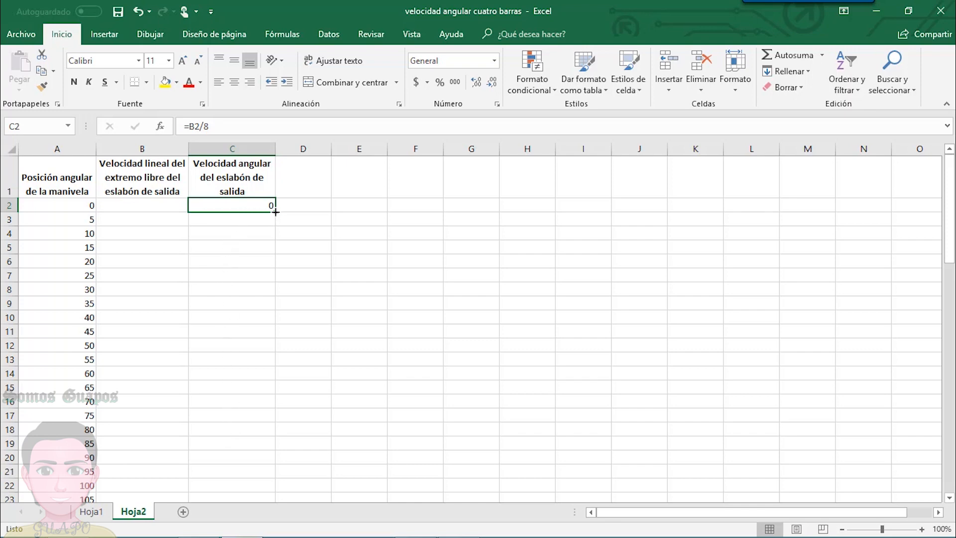
pyautogui.moveTo(274, 212); pyautogui.dragTo(263, 479)
pyautogui.scroll(16, 429, 376)
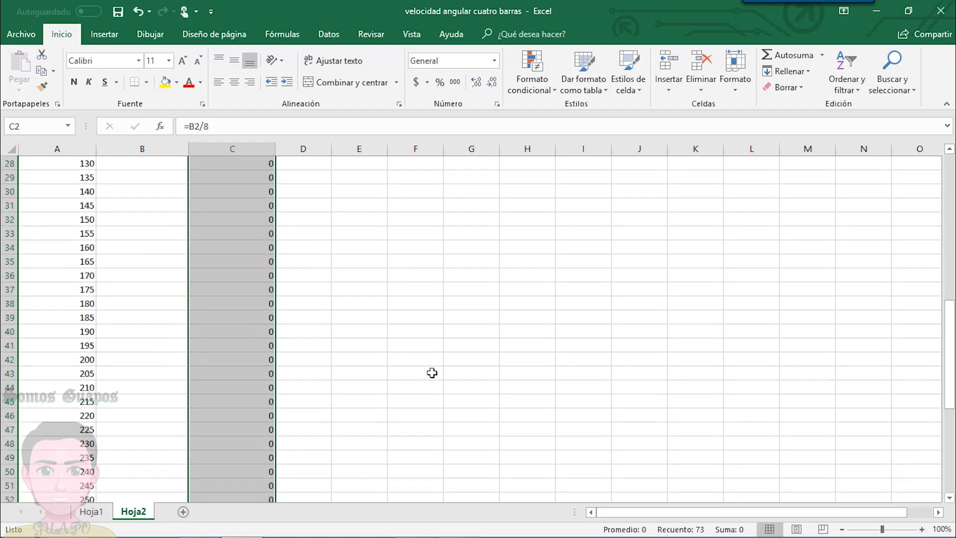
pyautogui.scroll(2, 443, 370)
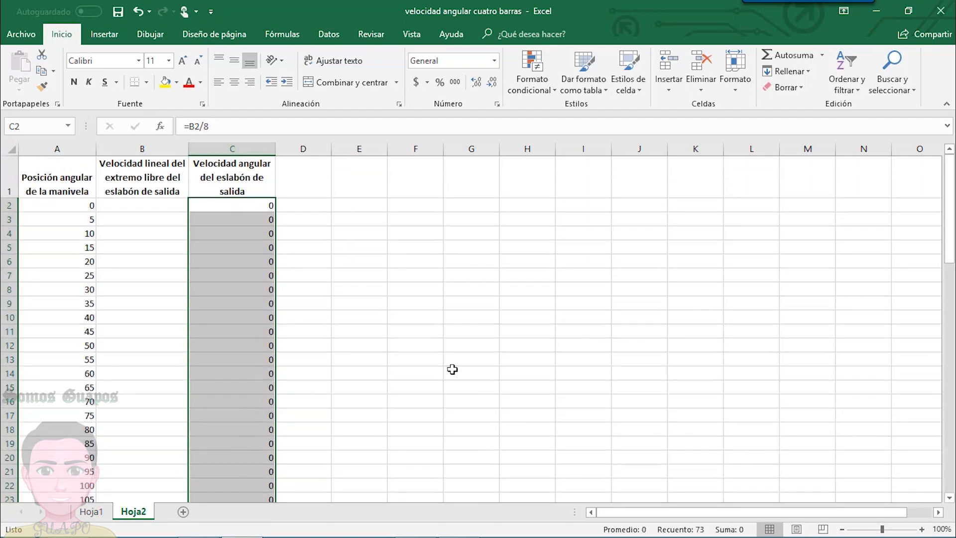
pyautogui.click(313, 210)
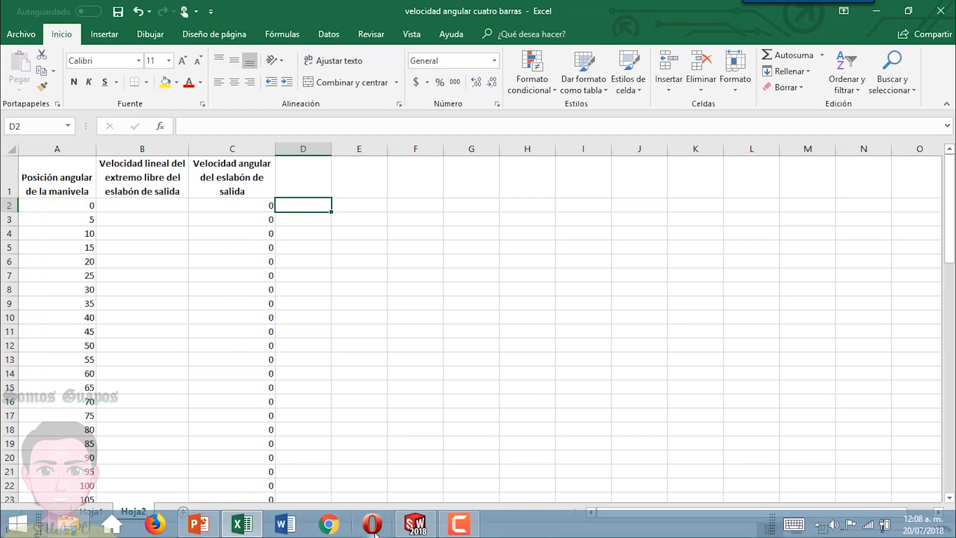
# - Switch to SOLIDWORKS, create a new part document and set its unit system to IPS
pyautogui.click(412, 525)
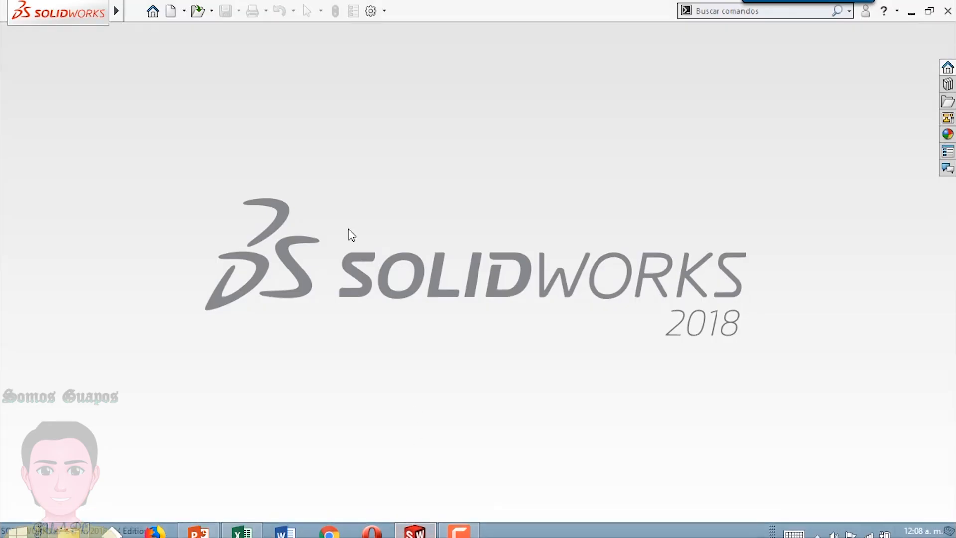
pyautogui.click(171, 12)
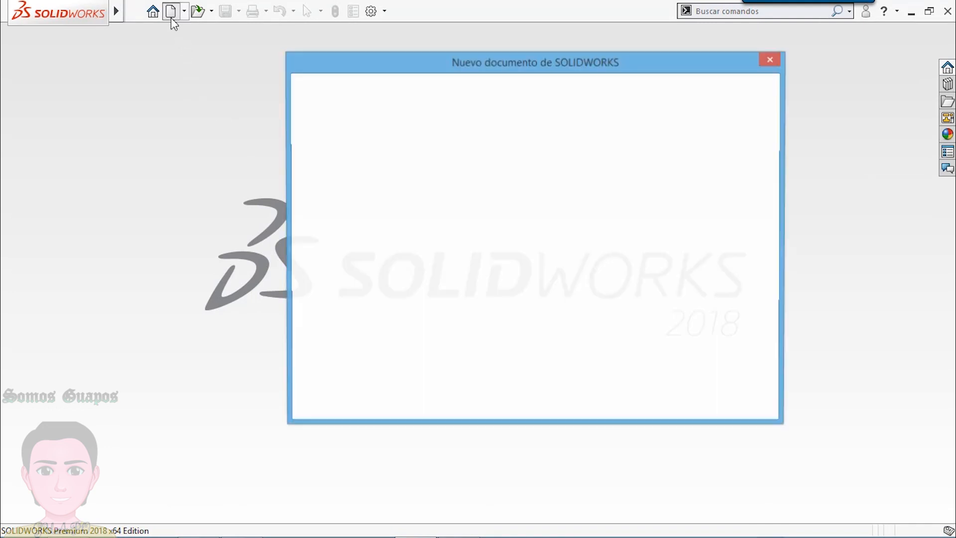
pyautogui.click(463, 118)
pyautogui.doubleClick(462, 114)
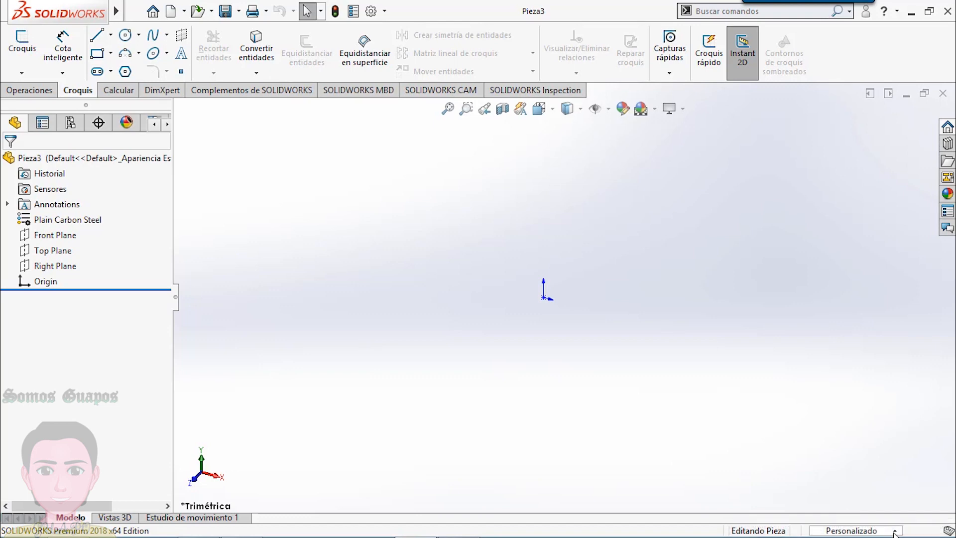
pyautogui.click(875, 530)
pyautogui.click(824, 472)
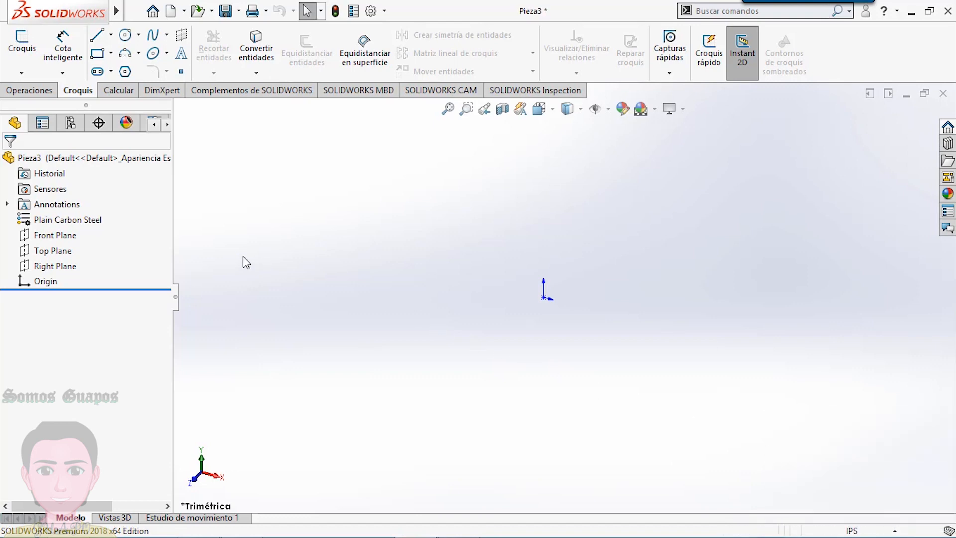
# - Sketch a closed four-sided linkage from the origin on the Front Plane, with a horizontal base about 4.65 in long converted to construction geometry
pyautogui.click(51, 239)
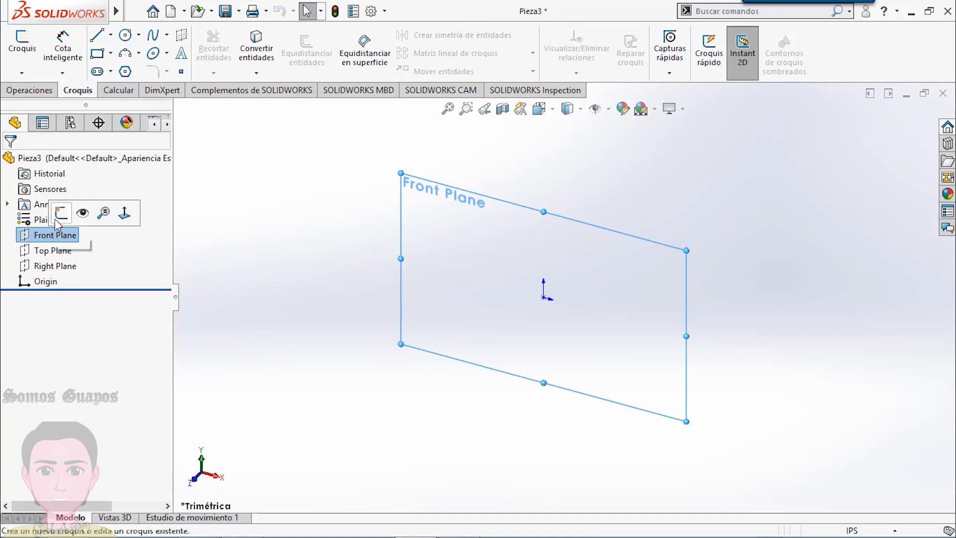
pyautogui.click(61, 214)
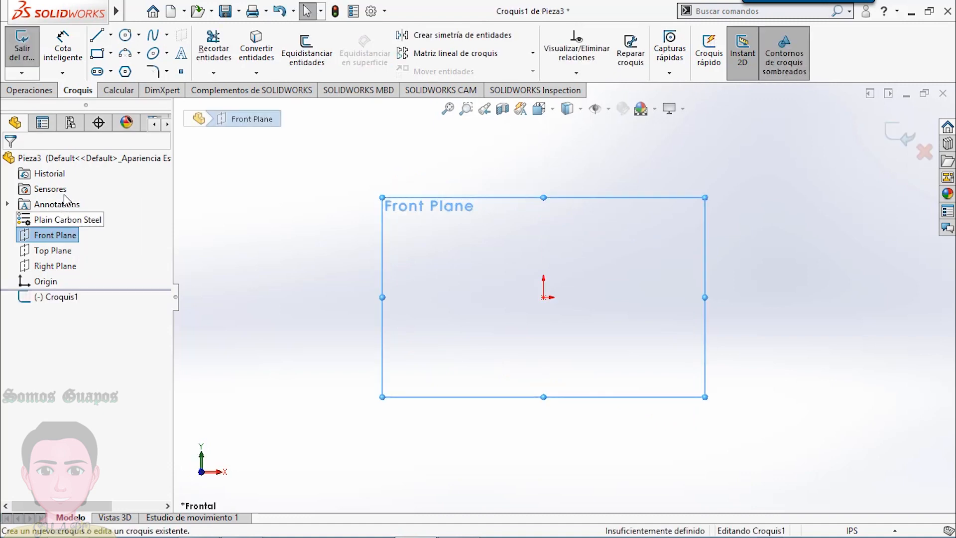
pyautogui.click(97, 36)
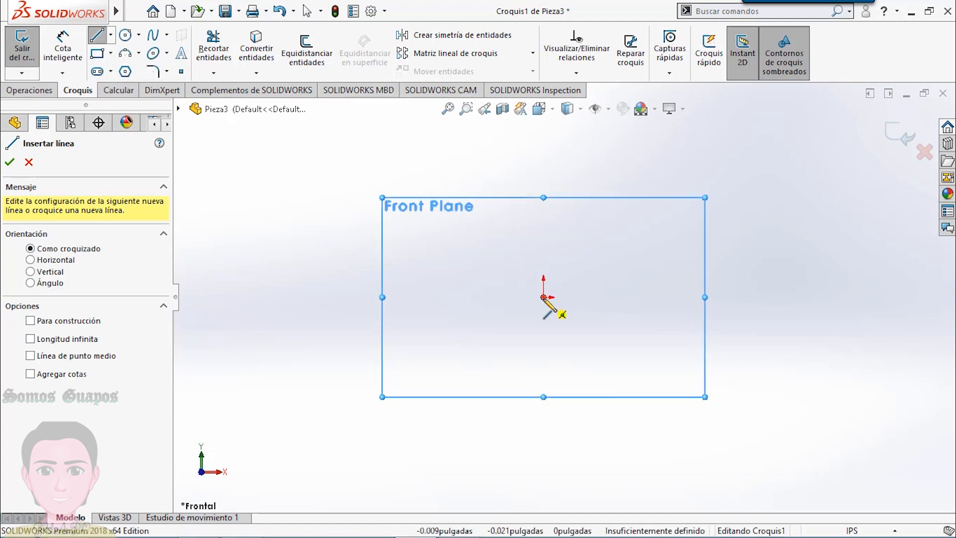
pyautogui.click(543, 297)
pyautogui.click(607, 204)
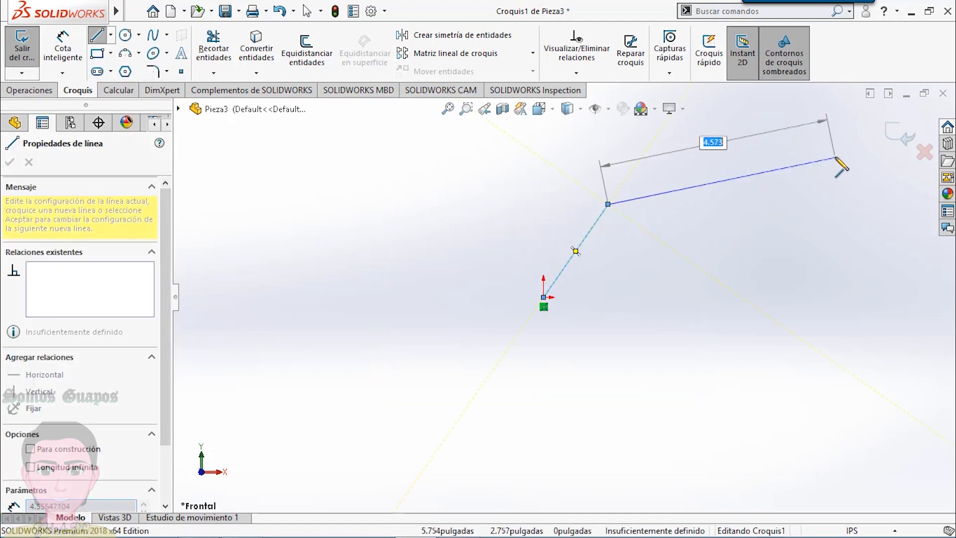
pyautogui.click(836, 155)
pyautogui.click(778, 297)
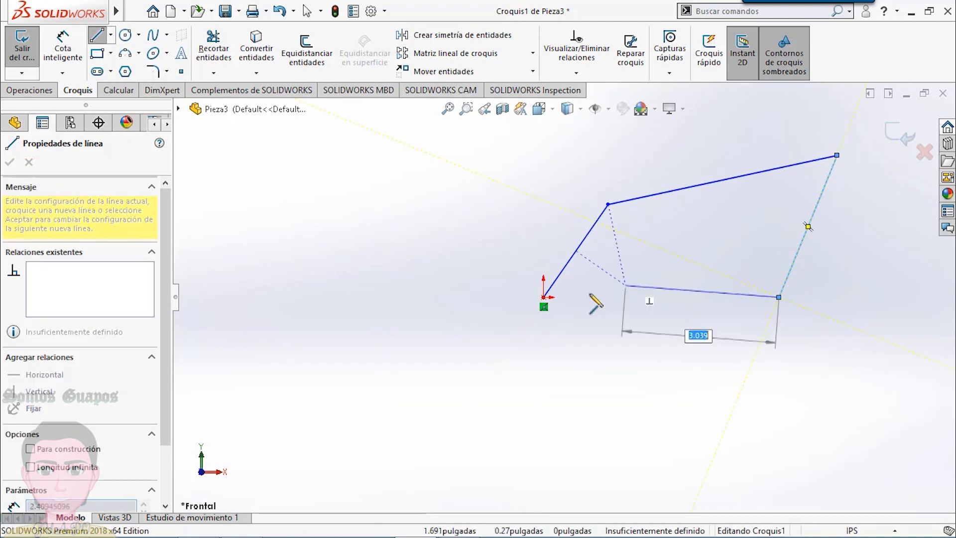
pyautogui.click(543, 298)
pyautogui.rightClick(544, 299)
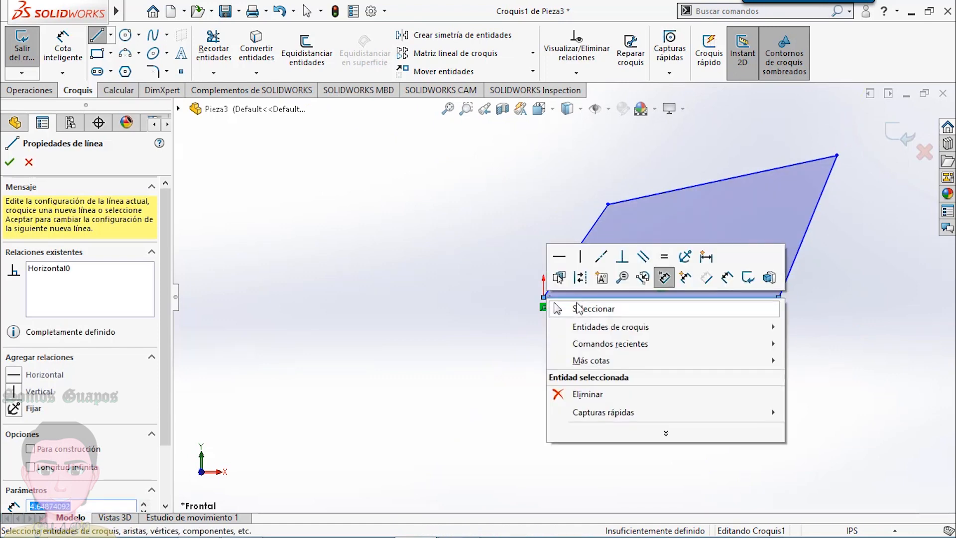
pyautogui.click(571, 305)
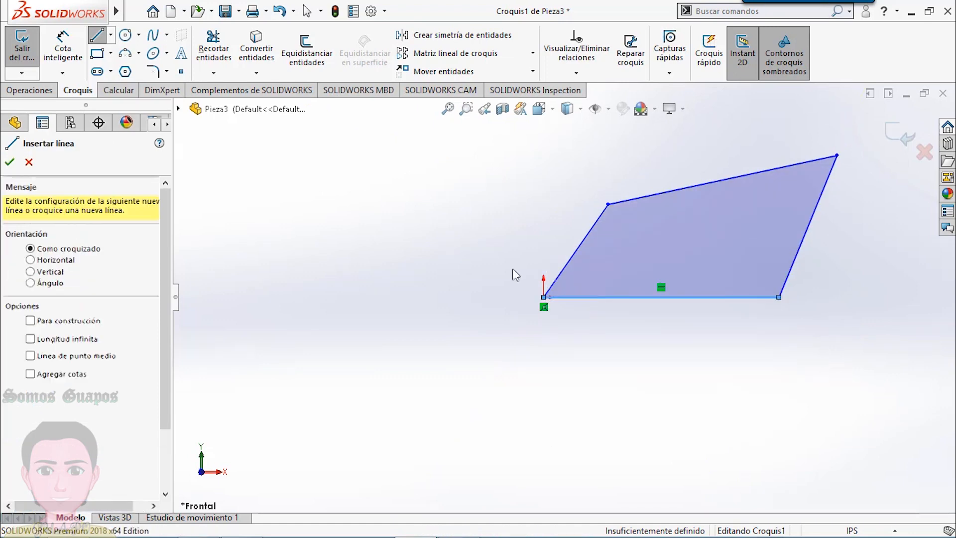
pyautogui.click(631, 299)
pyautogui.click(687, 258)
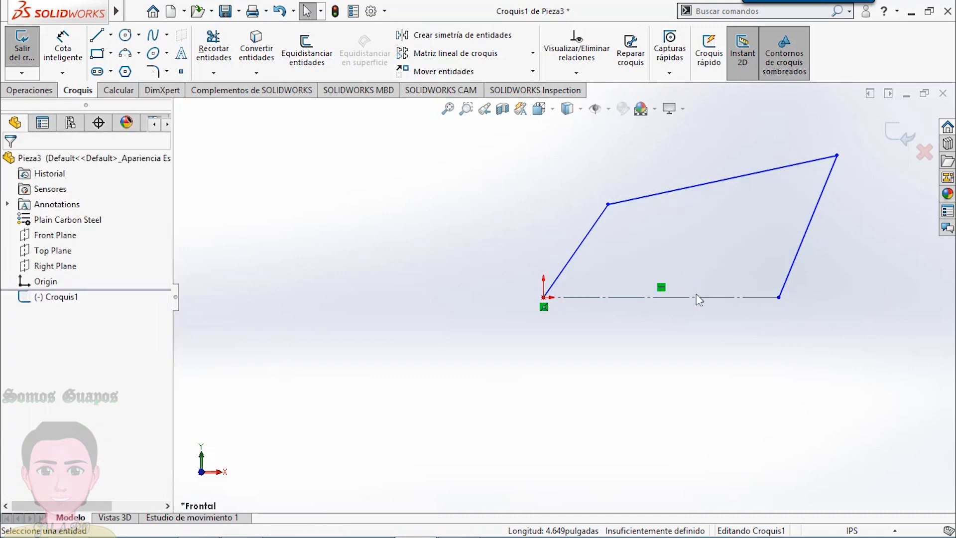
pyautogui.scroll(1, 857, 256)
pyautogui.scroll(1, 854, 251)
pyautogui.scroll(-2, 841, 259)
pyautogui.scroll(3, 834, 303)
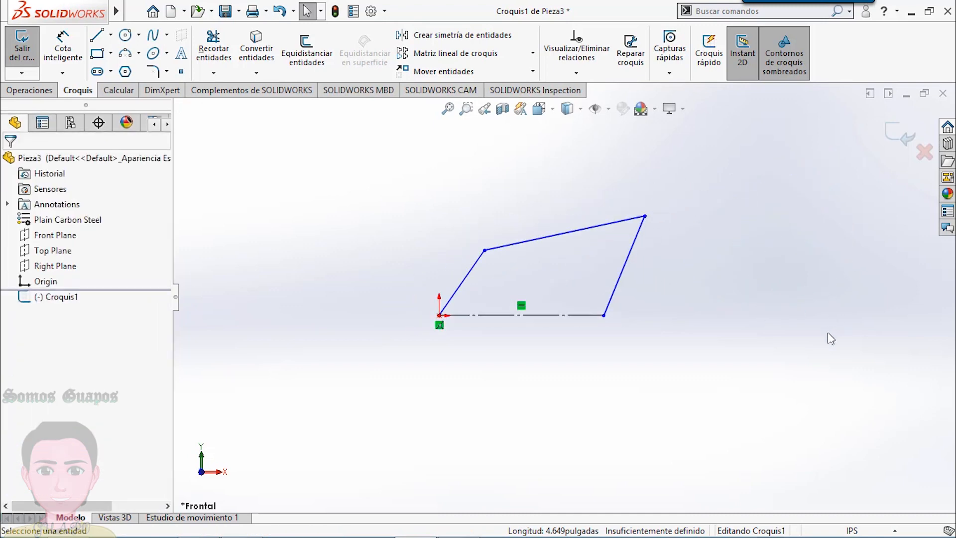
pyautogui.scroll(-1, 814, 421)
pyautogui.scroll(2, 813, 404)
pyautogui.scroll(-1, 812, 392)
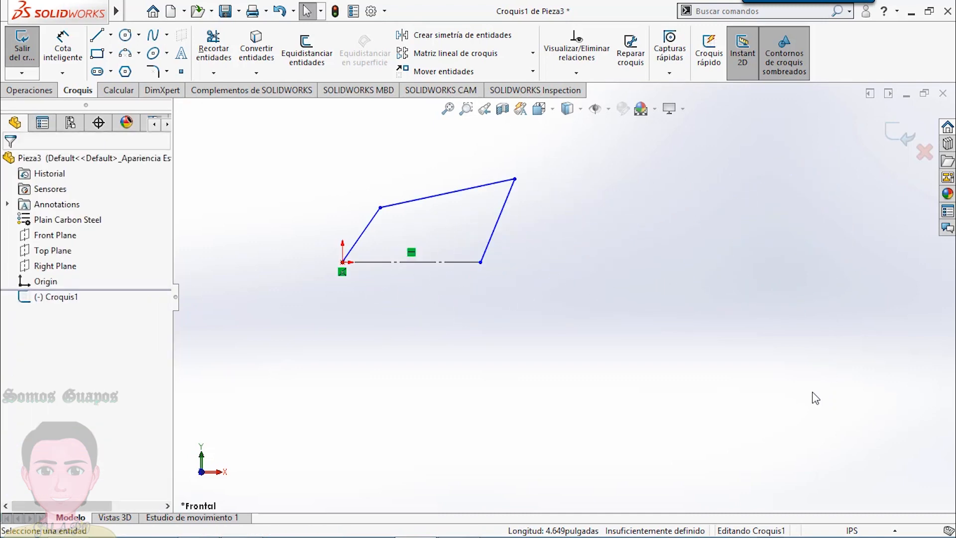
pyautogui.scroll(-1, 813, 397)
pyautogui.scroll(1, 478, 221)
pyautogui.scroll(-1, 485, 222)
pyautogui.scroll(1, 542, 284)
pyautogui.scroll(2, 558, 299)
pyautogui.scroll(-1, 622, 405)
pyautogui.scroll(-1, 669, 417)
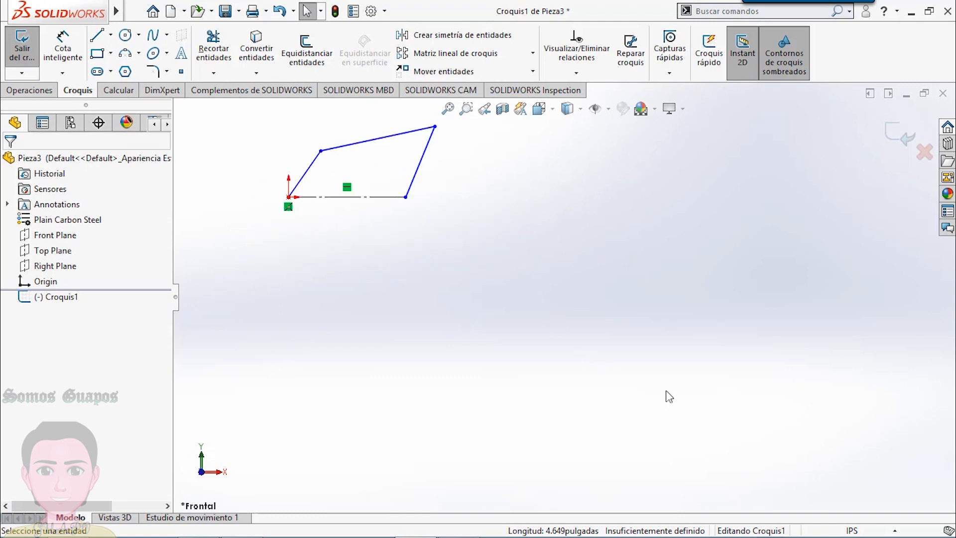
pyautogui.scroll(1, 472, 114)
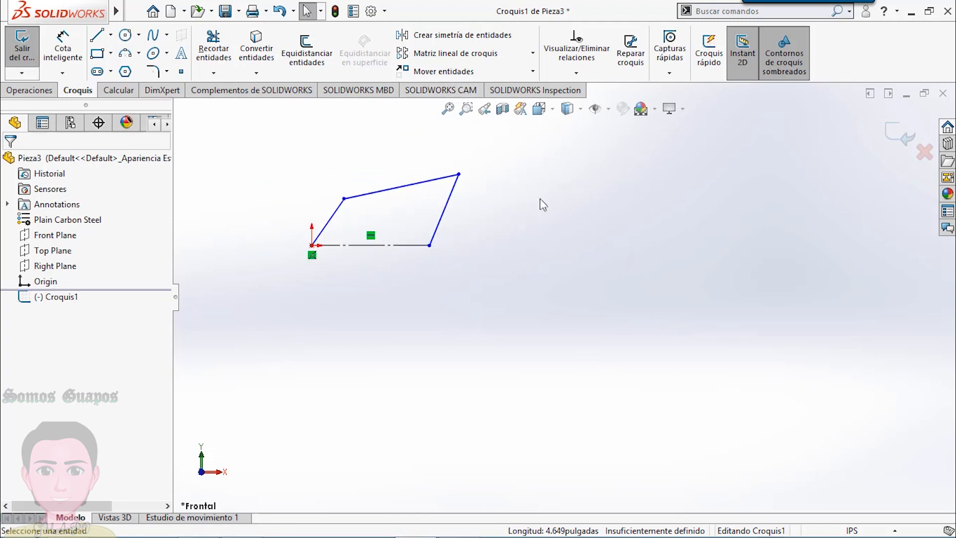
pyautogui.scroll(-1, 639, 274)
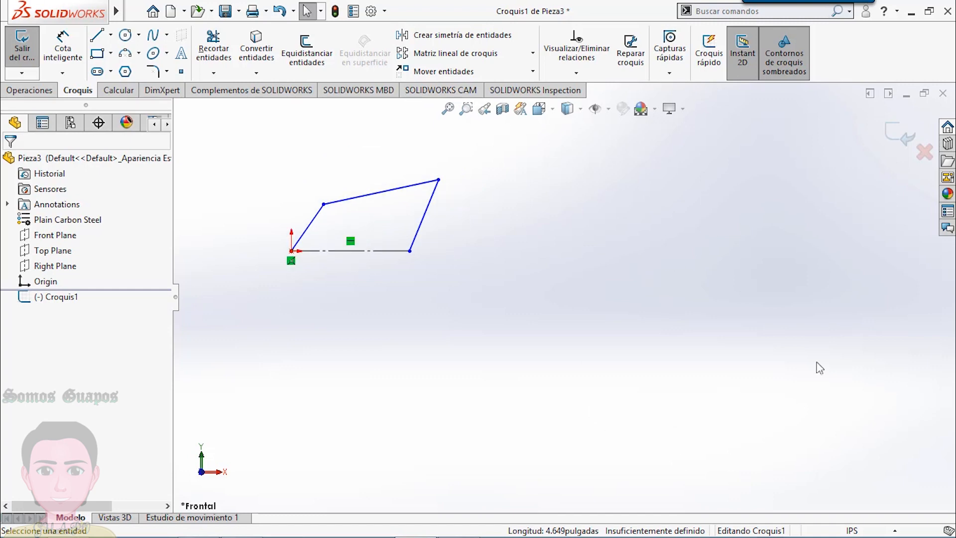
# - Dimension the crank line rising from the origin at 4 in and the upper coupler line at 12 in
pyautogui.click(62, 49)
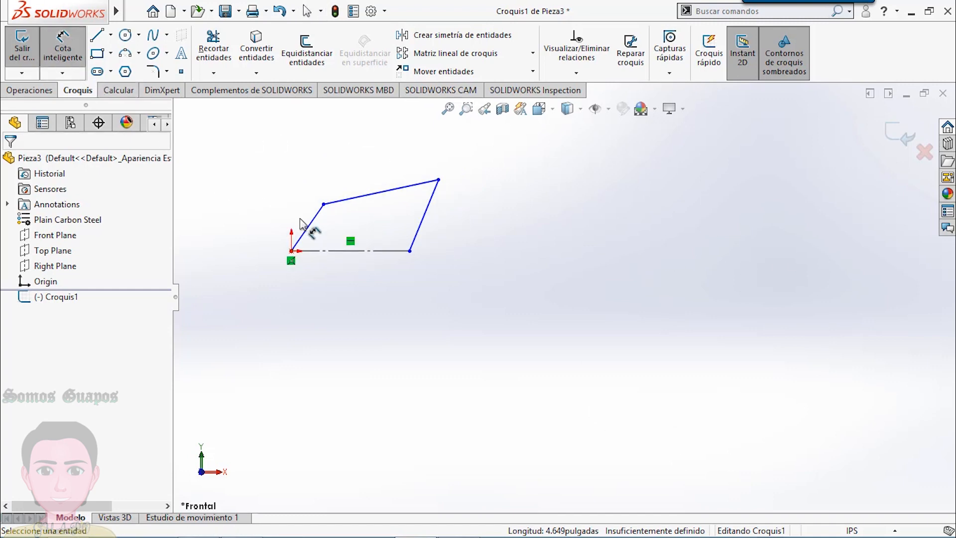
pyautogui.click(305, 232)
pyautogui.click(308, 233)
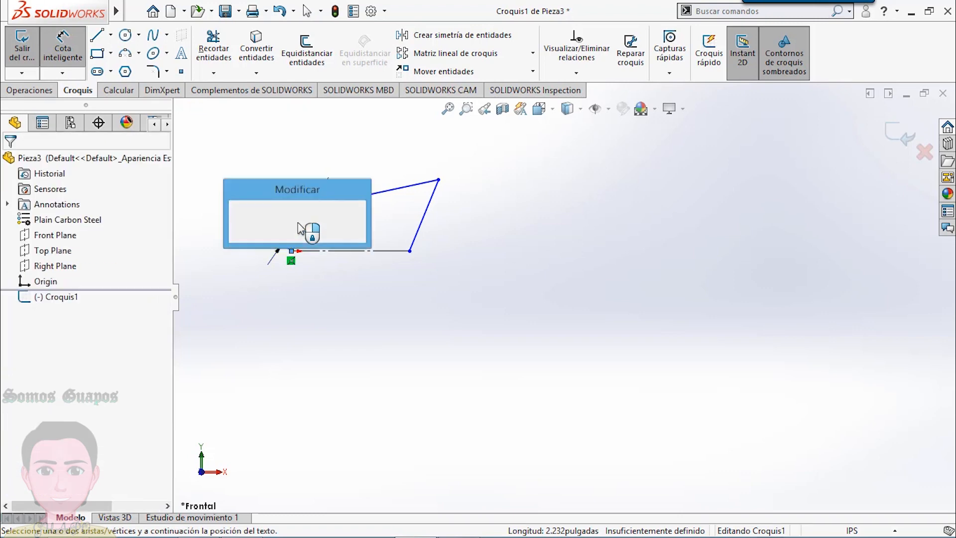
pyautogui.write('4')
pyautogui.press('Return')
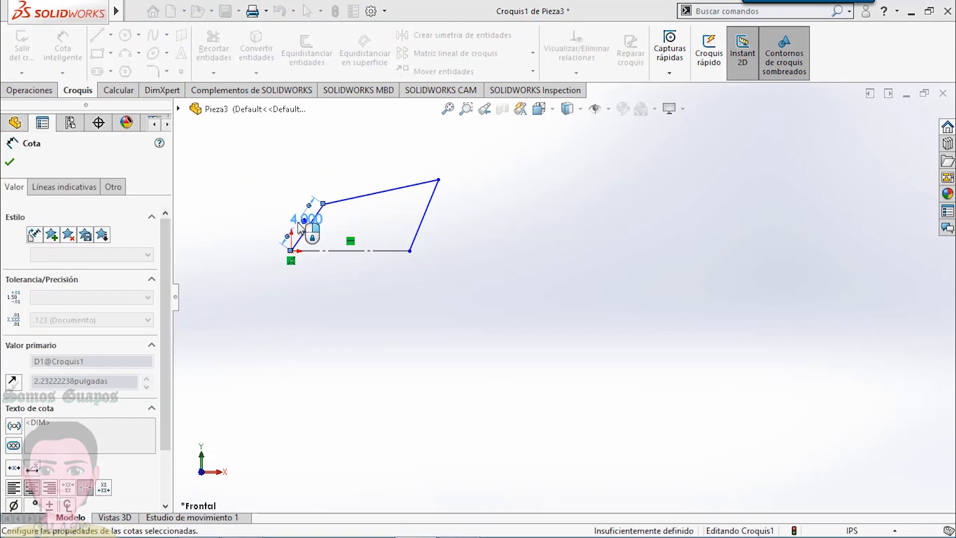
pyautogui.click(366, 197)
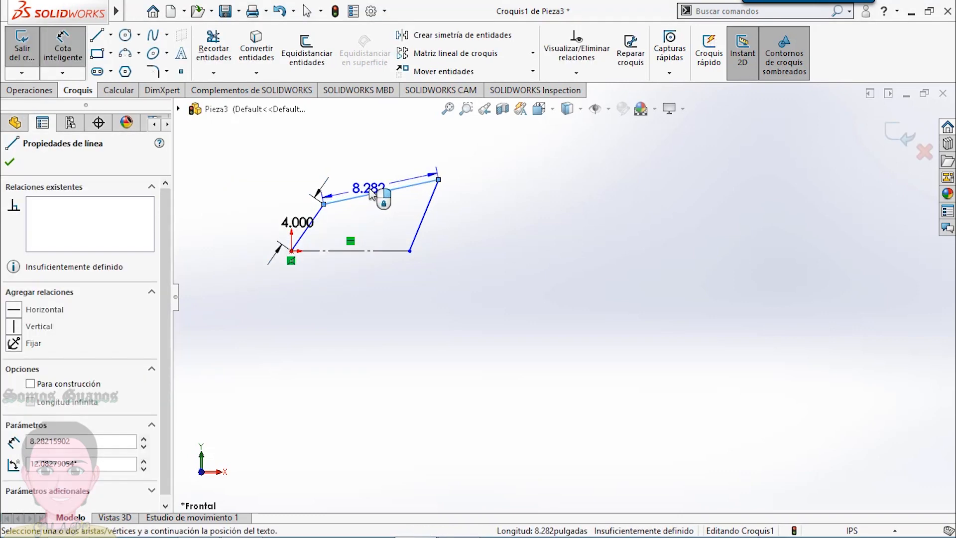
pyautogui.click(375, 190)
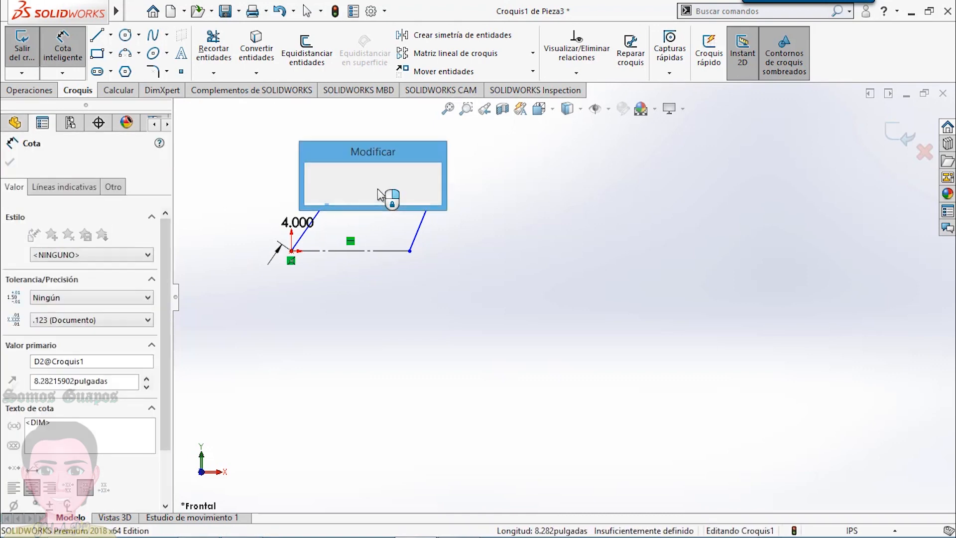
pyautogui.press('Return')
pyautogui.write('12')
pyautogui.press('Return')
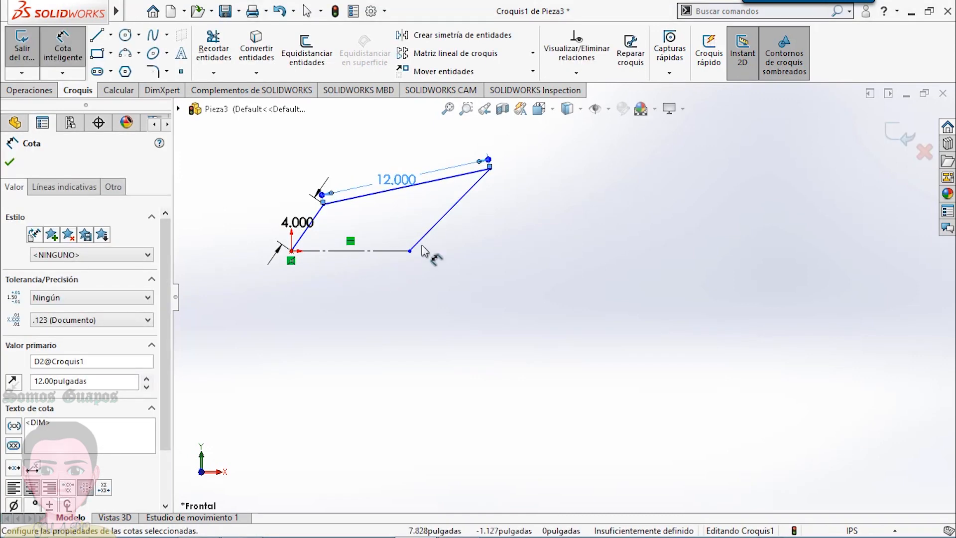
# - Dimension the output link opposite the crank at 8 in and the horizontal construction base at 10 in
pyautogui.click(455, 226)
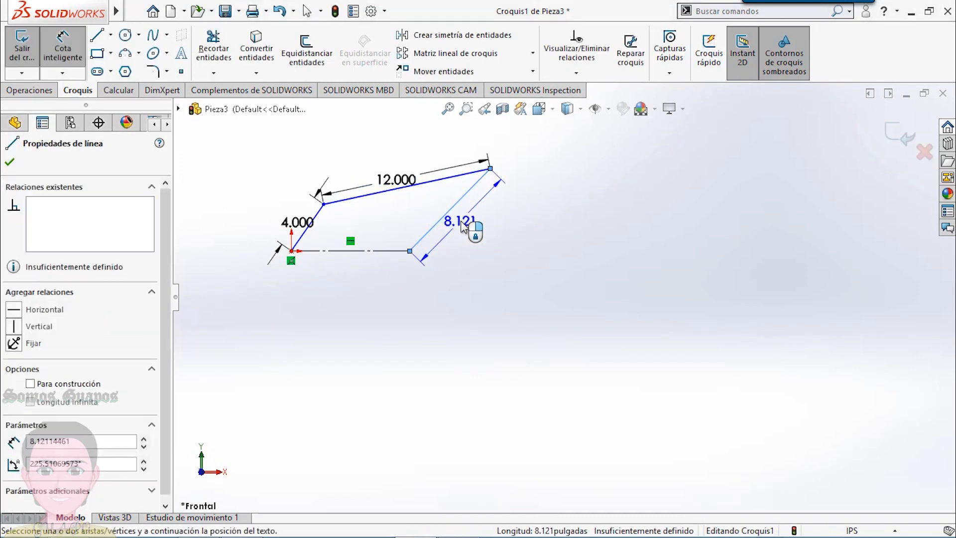
pyautogui.click(460, 228)
pyautogui.write('8')
pyautogui.press('Return')
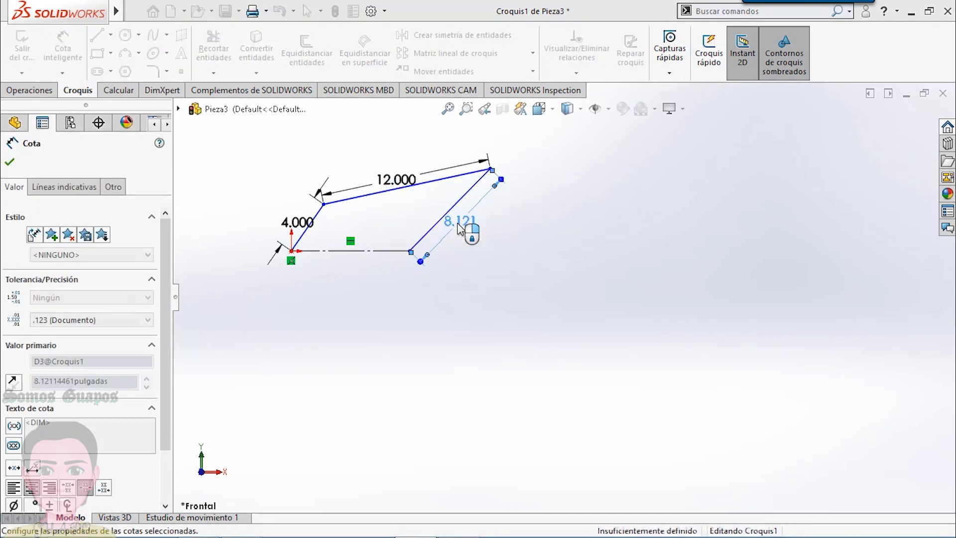
pyautogui.click(364, 251)
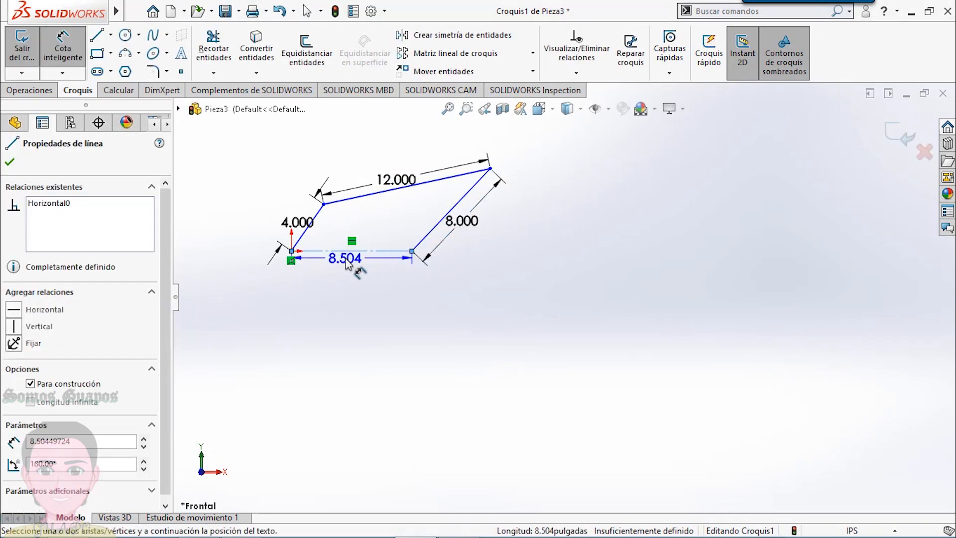
pyautogui.click(355, 270)
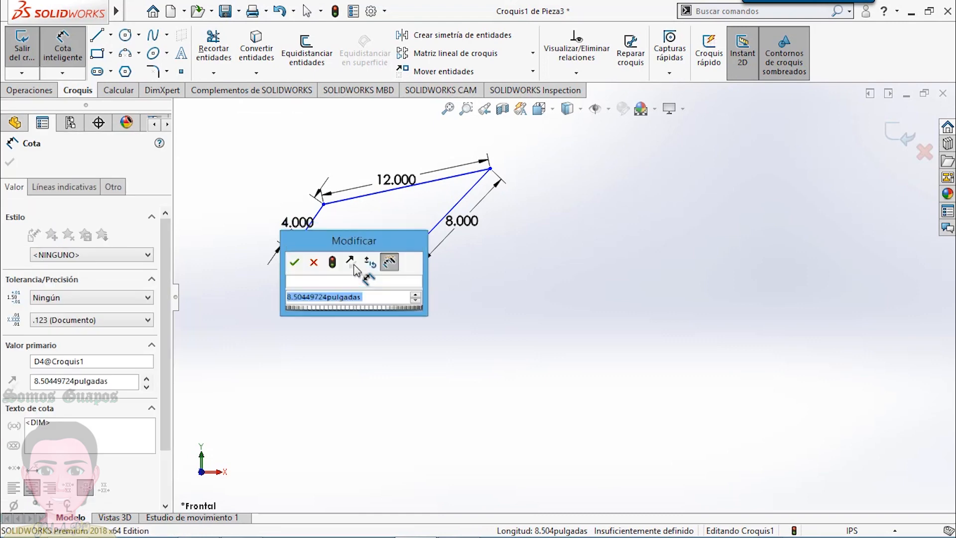
pyautogui.write('10')
pyautogui.press('Return')
pyautogui.click(421, 313)
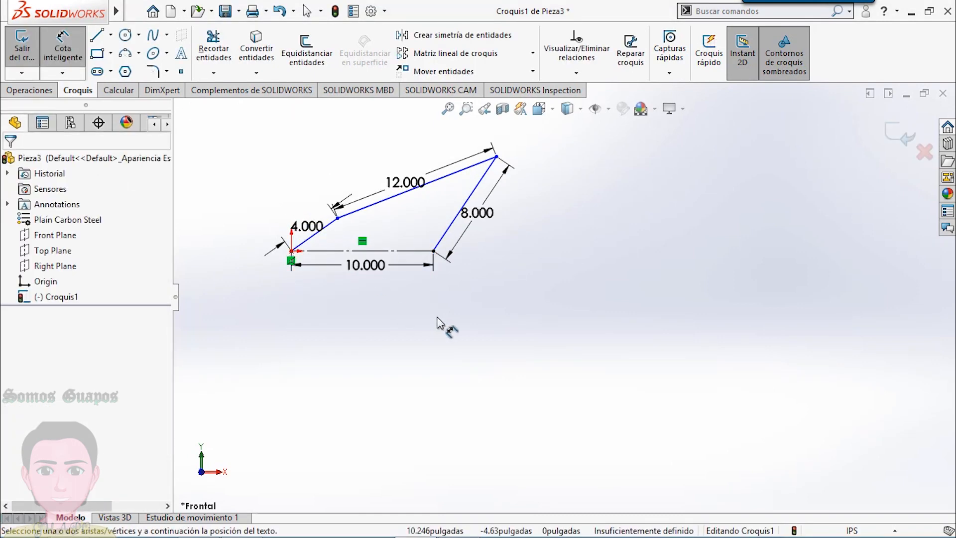
# - Check the crank angle on the PowerPoint slide, return to SOLIDWORKS and dimension the angle between base and crank at 60°
pyautogui.moveTo(224, 537)
pyautogui.click(198, 525)
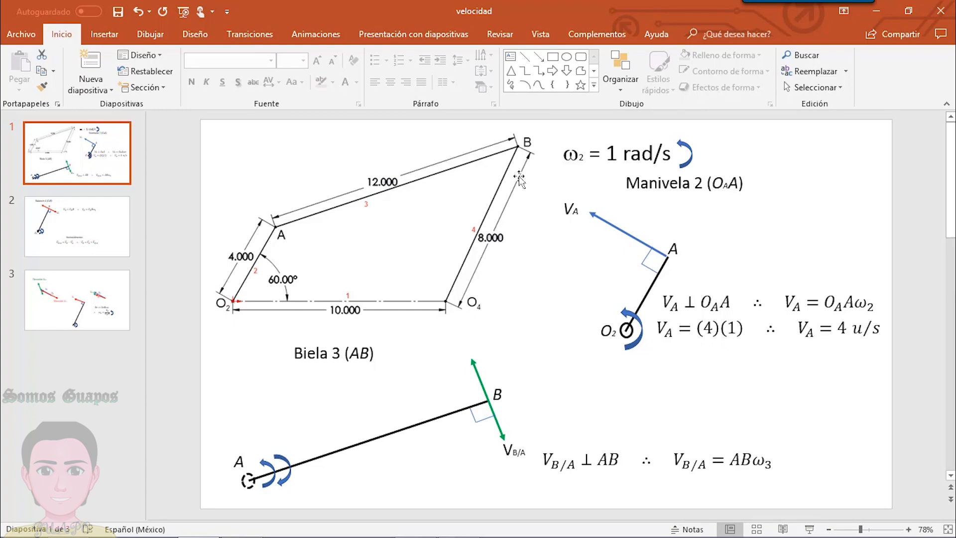
pyautogui.click(417, 523)
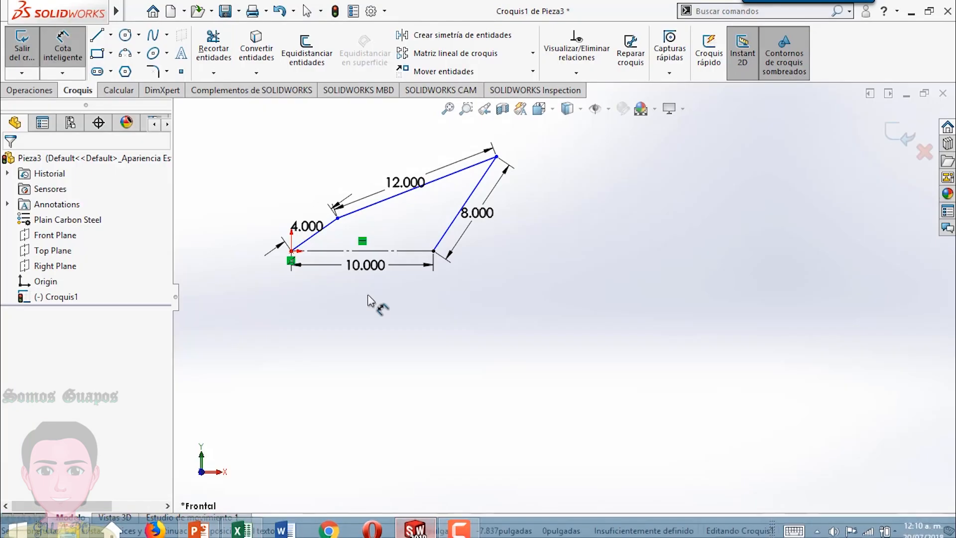
pyautogui.click(323, 239)
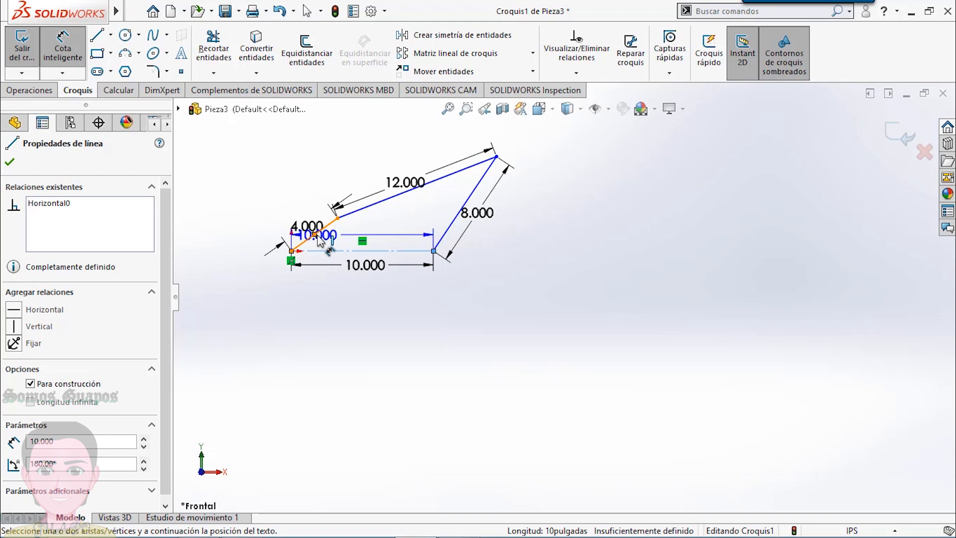
pyautogui.click(318, 231)
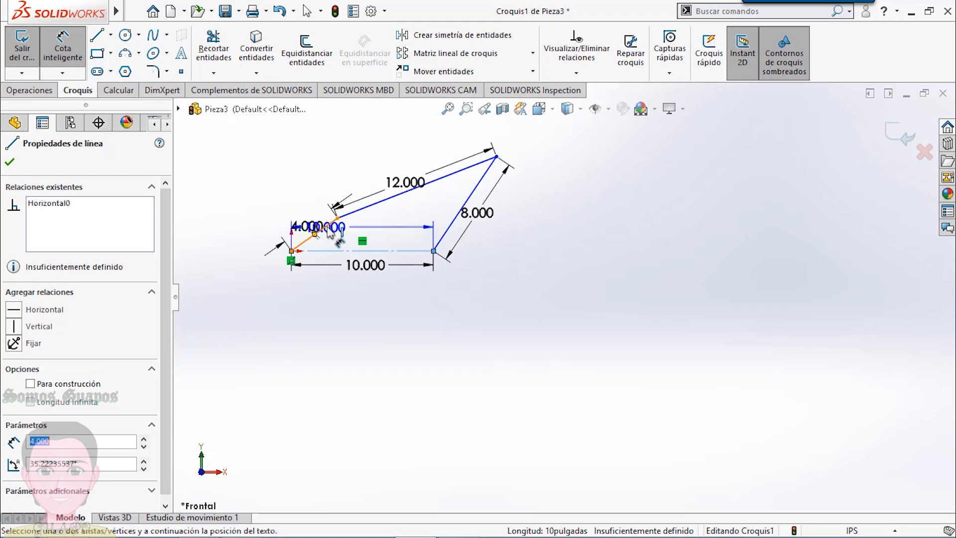
pyautogui.click(347, 242)
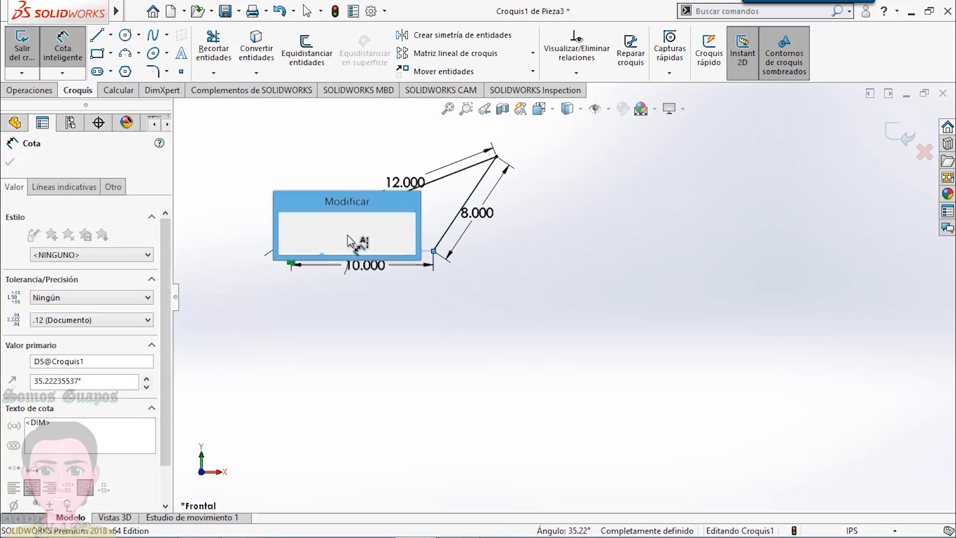
pyautogui.write('60')
pyautogui.press('Return')
pyautogui.click(395, 316)
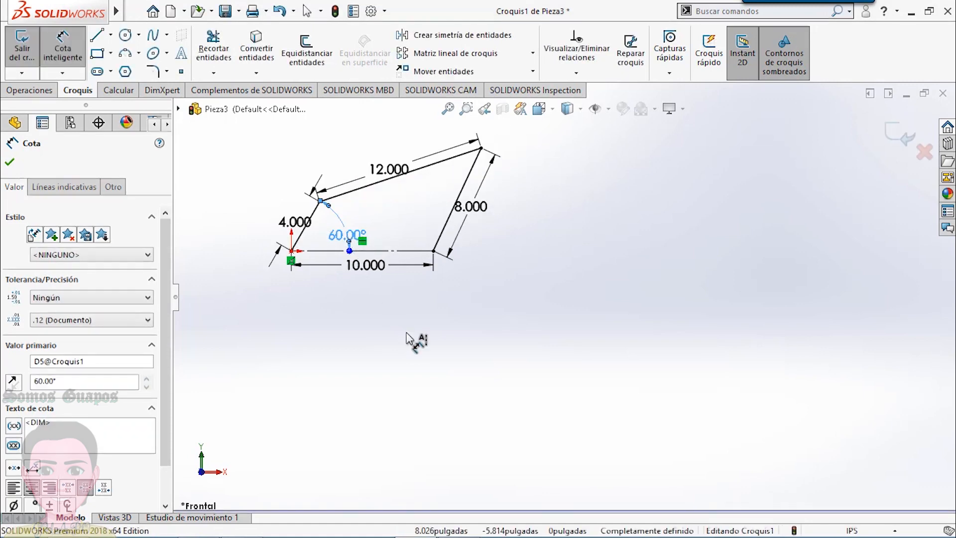
# - Reposition the 60° angle, 4 in crank and 12 in coupler dimensions so their labels read clearly around the linkage
pyautogui.moveTo(341, 232); pyautogui.dragTo(335, 233)
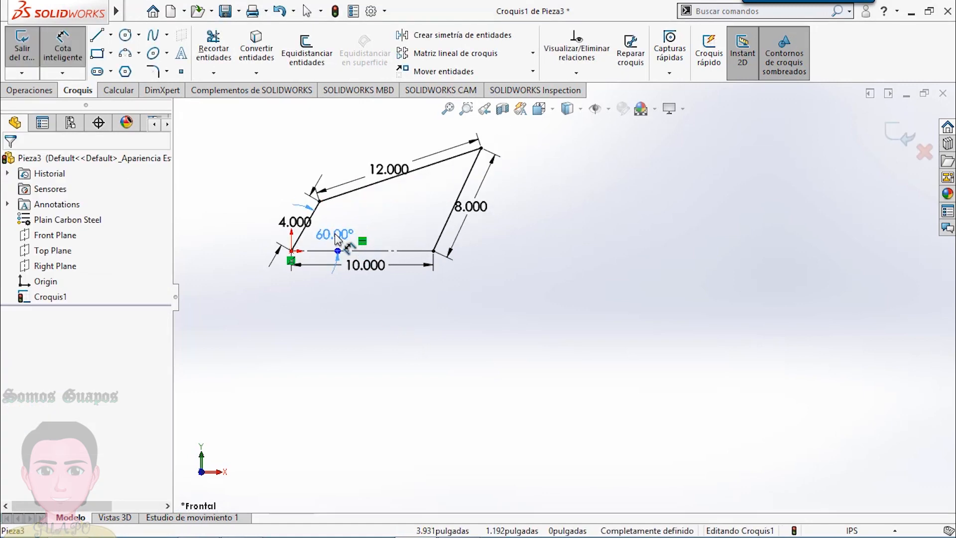
pyautogui.click(337, 259)
pyautogui.moveTo(334, 234); pyautogui.dragTo(331, 233)
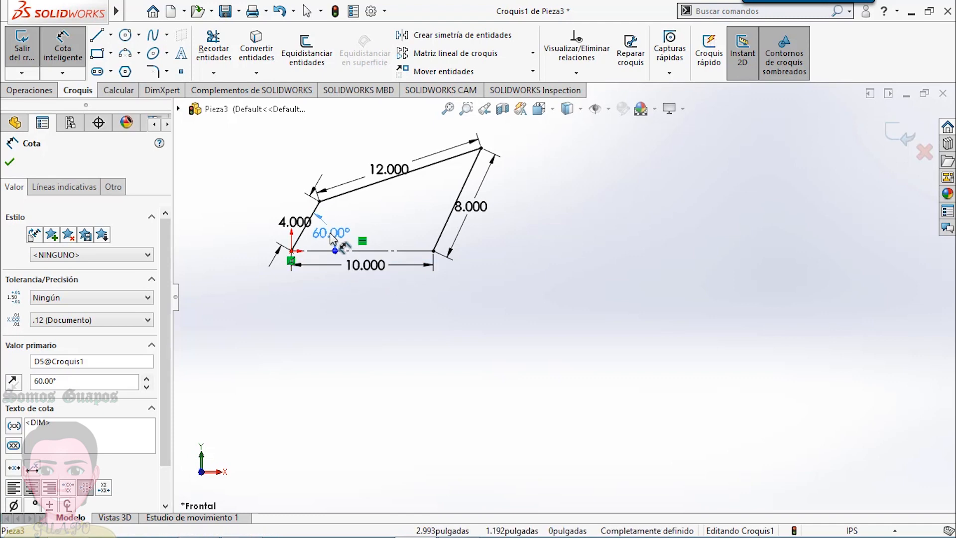
pyautogui.click(432, 298)
pyautogui.moveTo(295, 223); pyautogui.dragTo(289, 219)
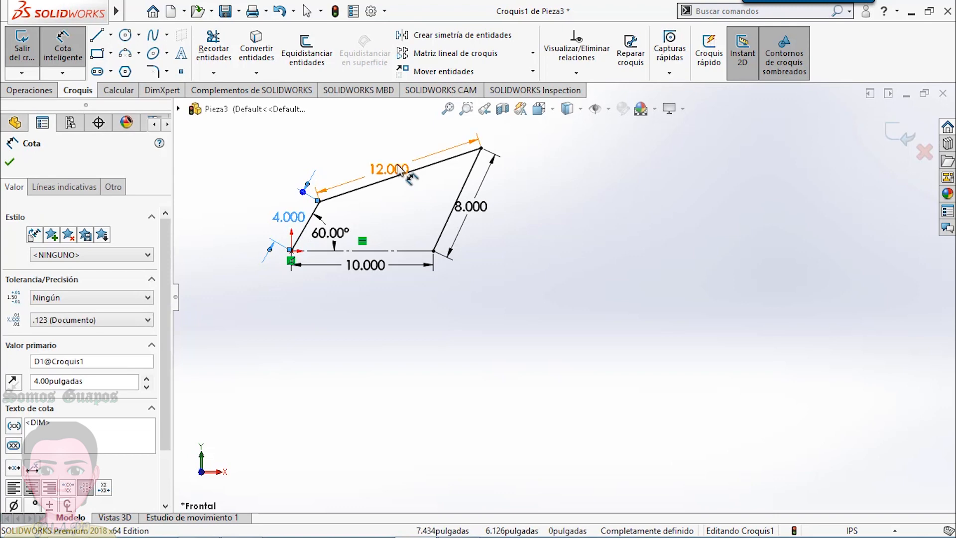
pyautogui.moveTo(397, 167); pyautogui.dragTo(395, 166)
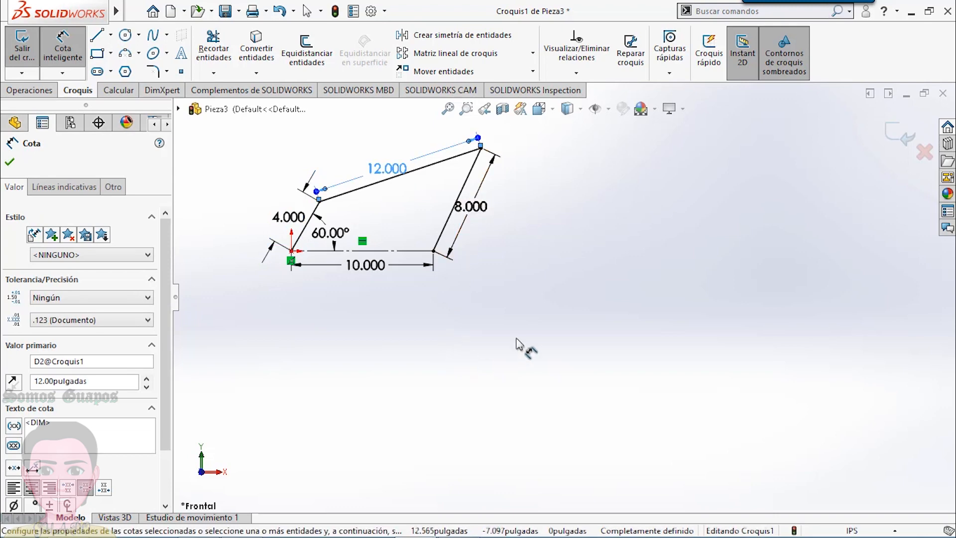
pyautogui.scroll(1, 527, 351)
pyautogui.scroll(-1, 553, 354)
pyautogui.scroll(1, 663, 325)
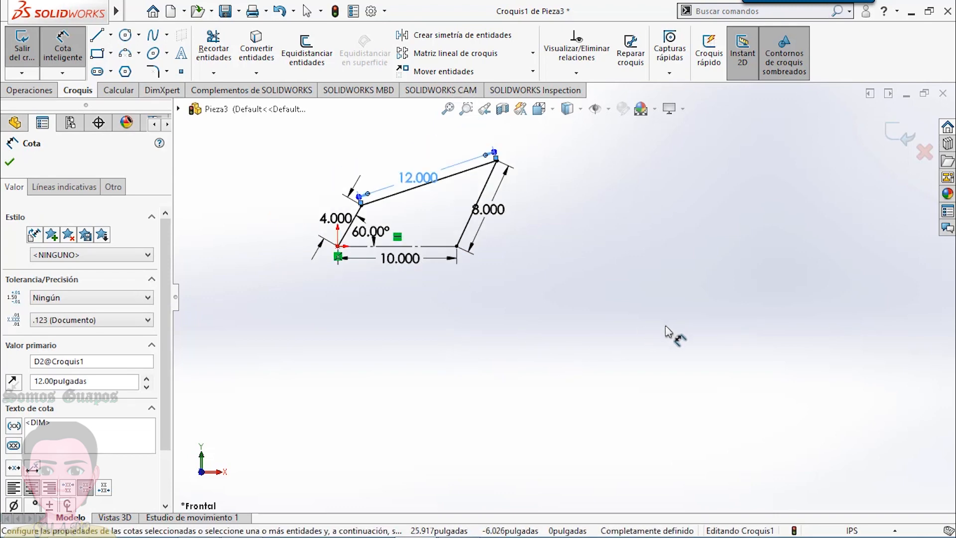
pyautogui.scroll(-1, 727, 343)
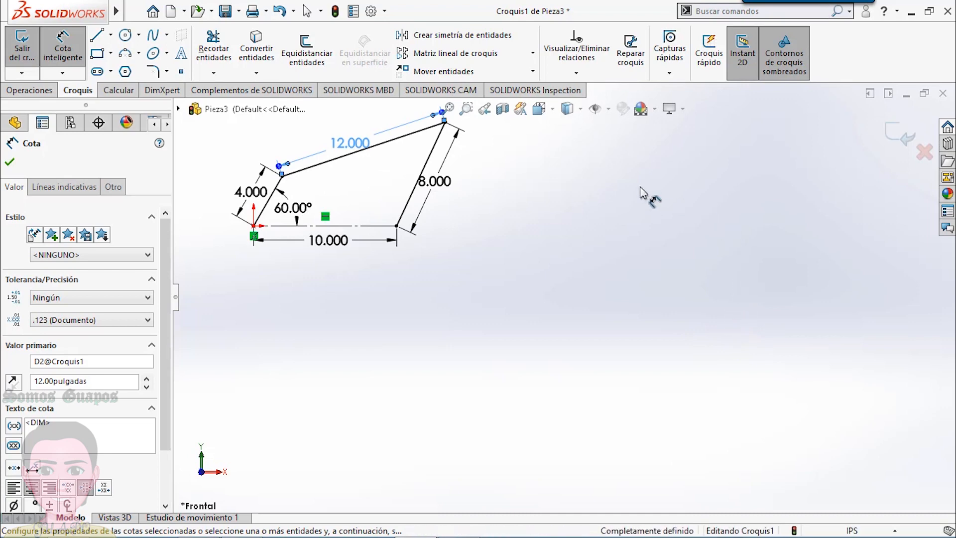
pyautogui.click(621, 166)
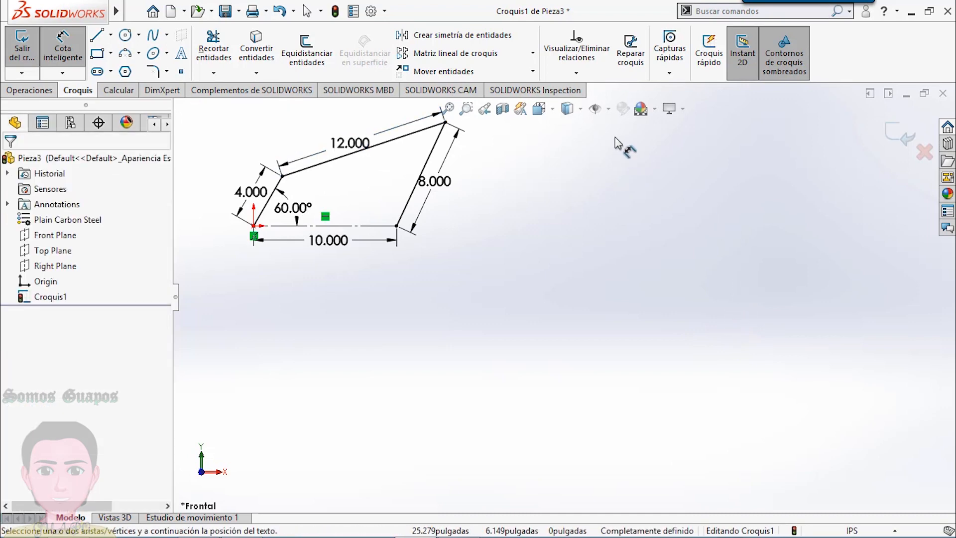
# - Sketch a separate slanted line about 6.1 in long below the linkage and fix its lower endpoint
pyautogui.scroll(1, 628, 160)
pyautogui.scroll(-1, 638, 174)
pyautogui.scroll(1, 590, 410)
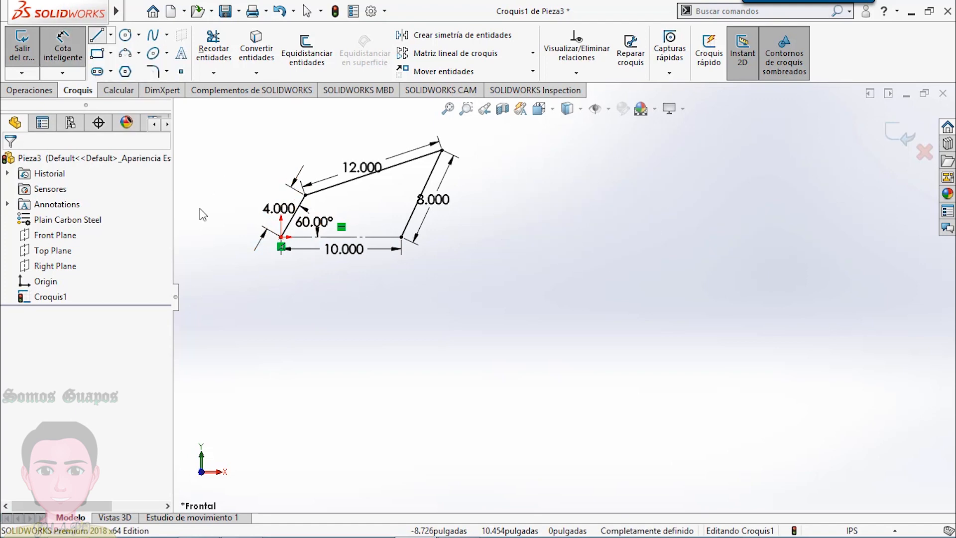
pyautogui.click(97, 34)
pyautogui.click(310, 358)
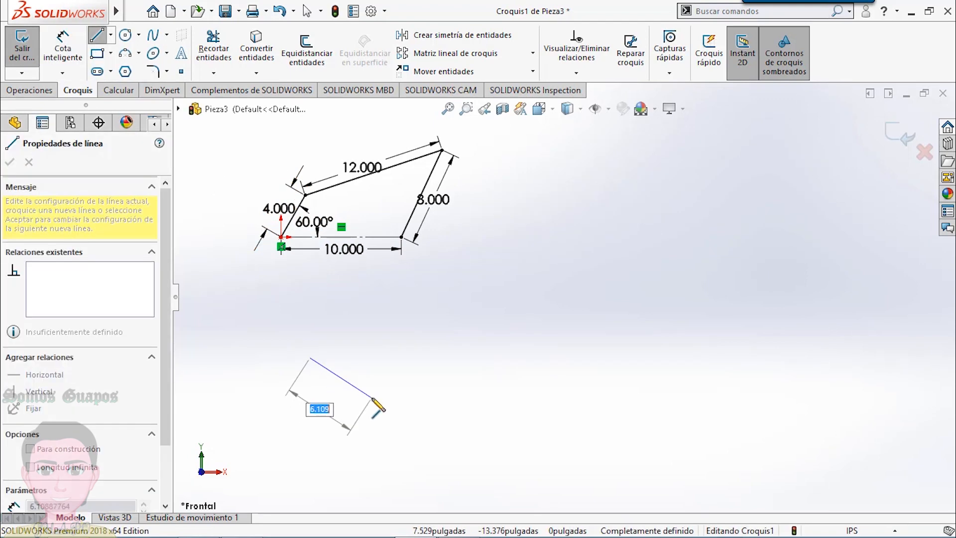
pyautogui.rightClick(371, 397)
pyautogui.click(403, 369)
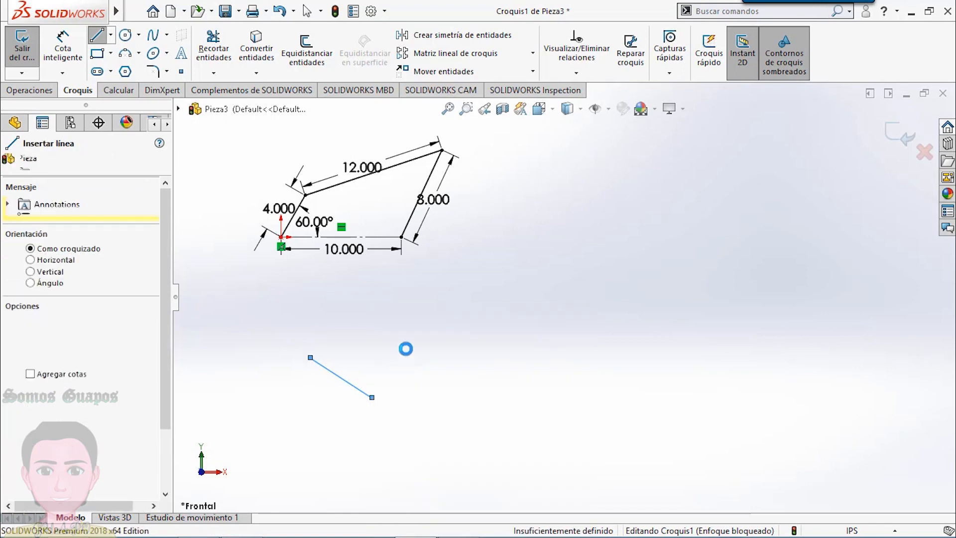
pyautogui.click(372, 397)
pyautogui.click(414, 354)
pyautogui.click(371, 335)
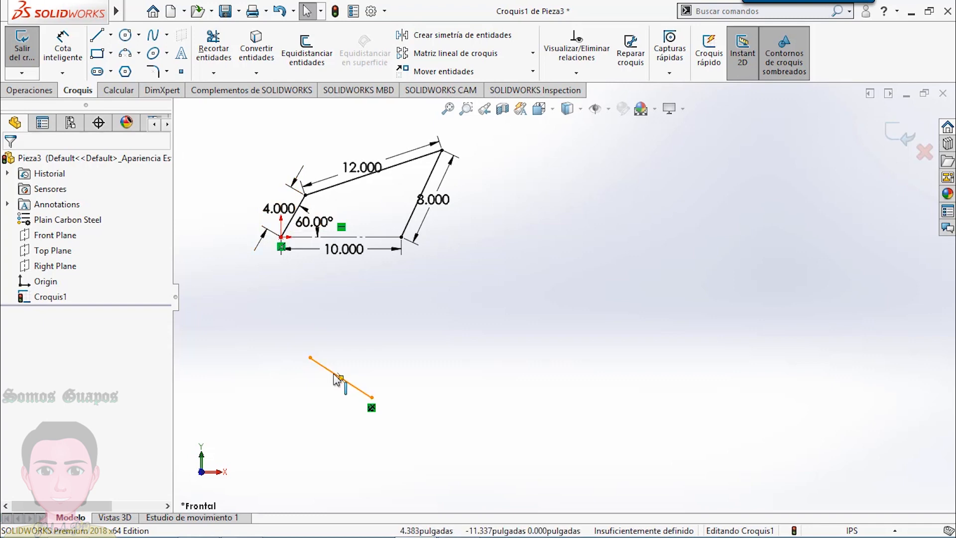
# - Constrain the short line below the linkage perpendicular to the 4 in crank and equal to it in length
pyautogui.click(574, 73)
pyautogui.click(588, 106)
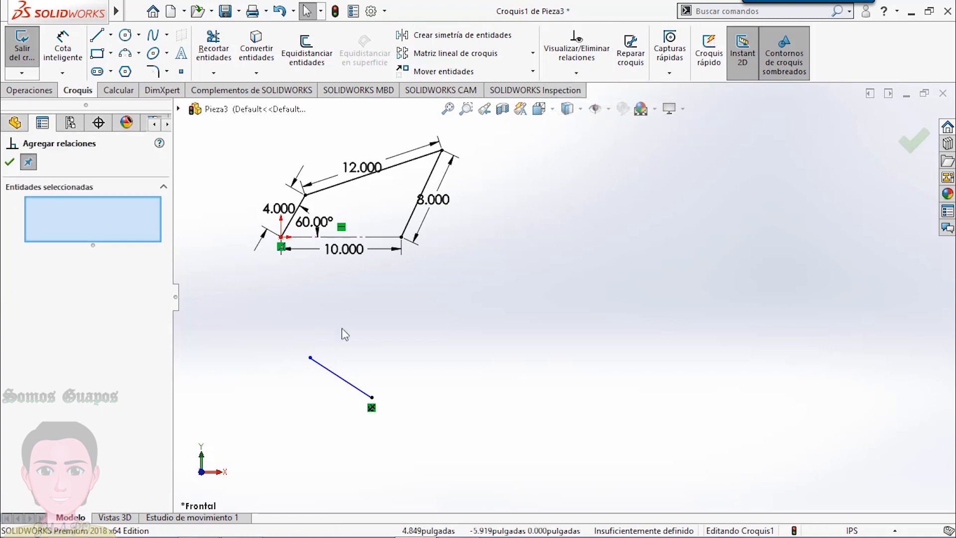
pyautogui.click(343, 383)
pyautogui.click(289, 229)
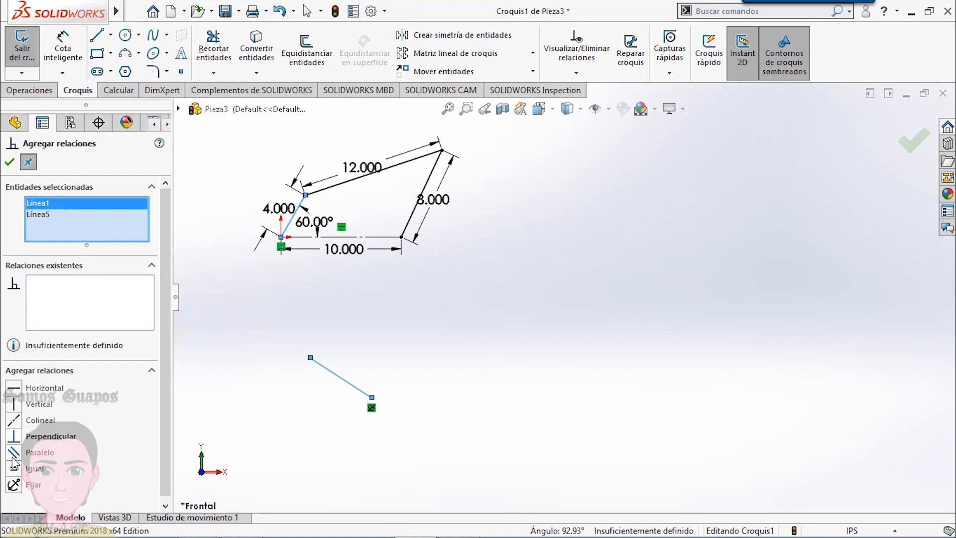
pyautogui.click(14, 438)
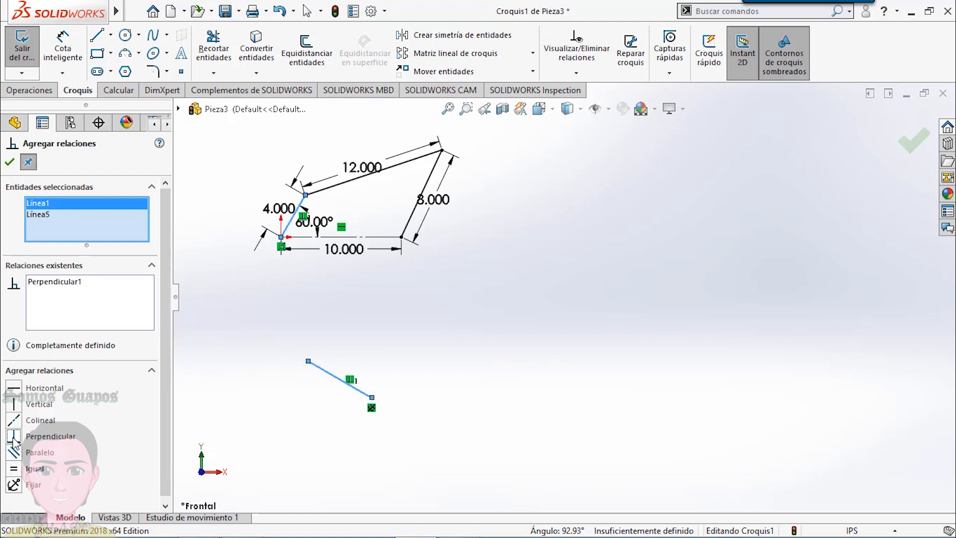
pyautogui.click(14, 469)
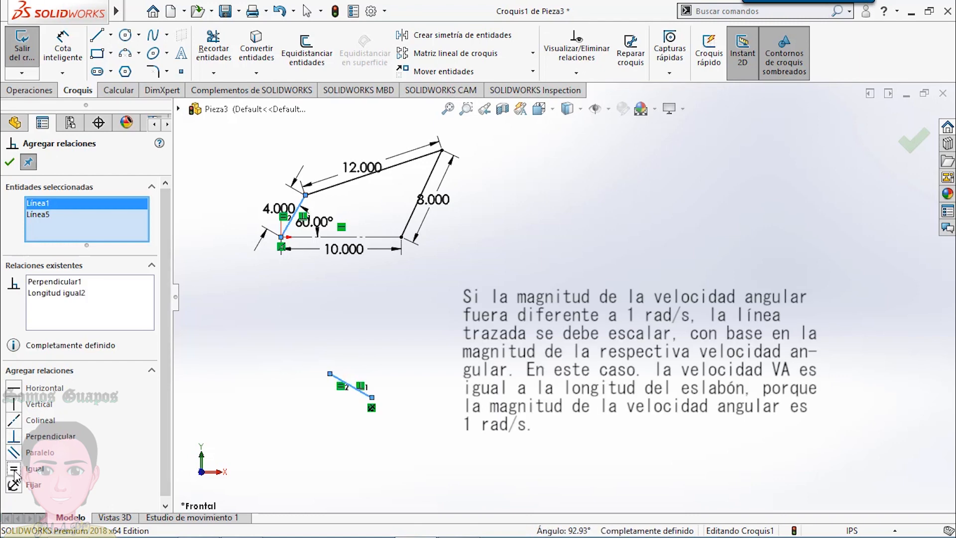
pyautogui.click(10, 162)
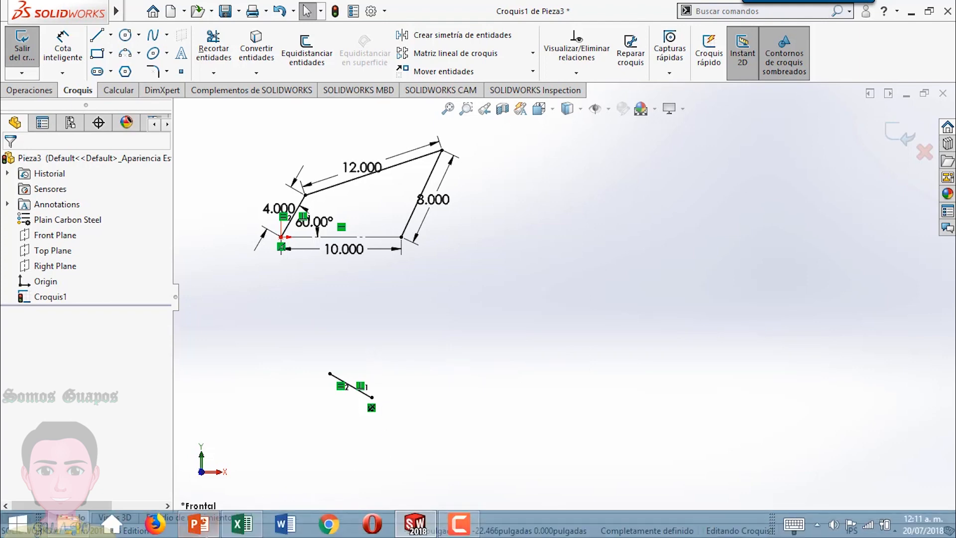
# - Switch to PowerPoint, review the coupler's relative velocity direction on slides 1 and 3, and return to SOLIDWORKS
pyautogui.click(198, 529)
pyautogui.click(90, 276)
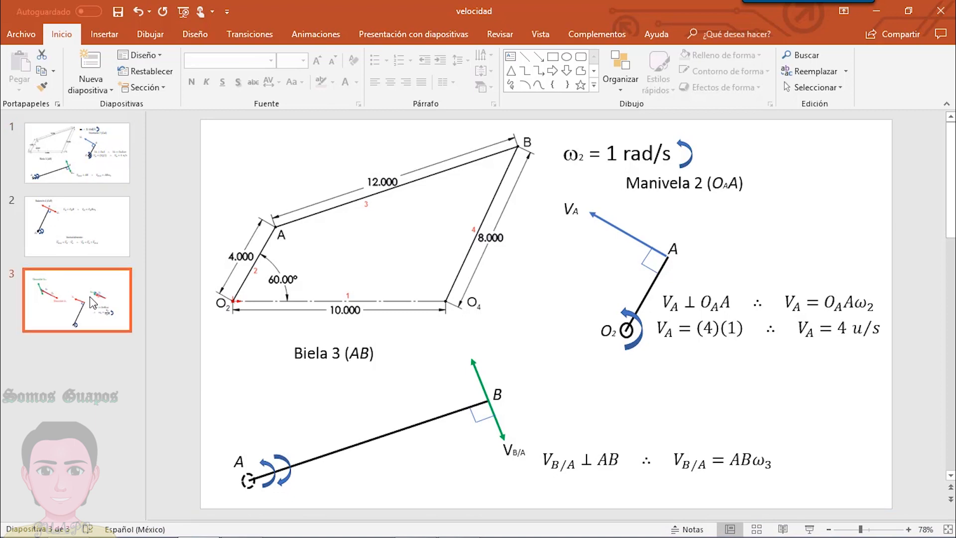
pyautogui.press('Up')
pyautogui.press('Up')
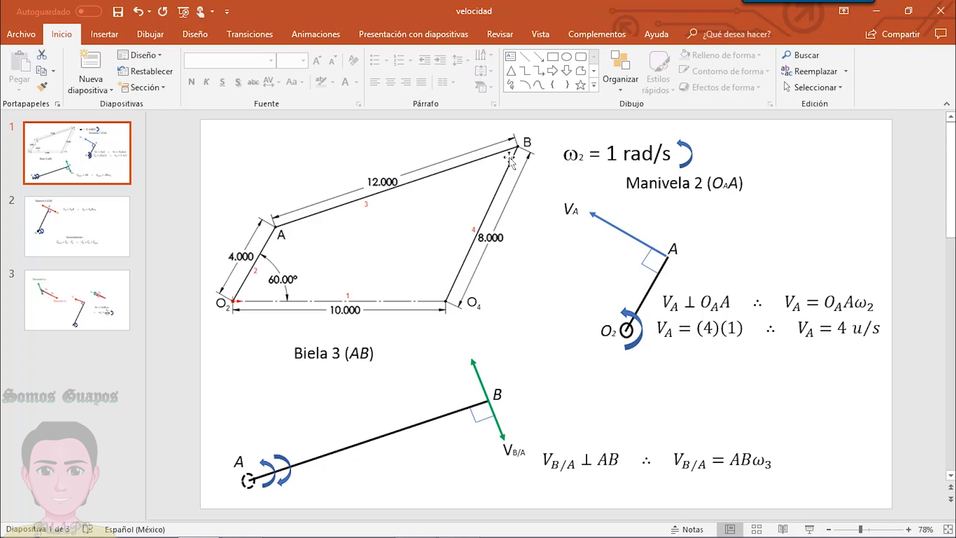
pyautogui.click(110, 306)
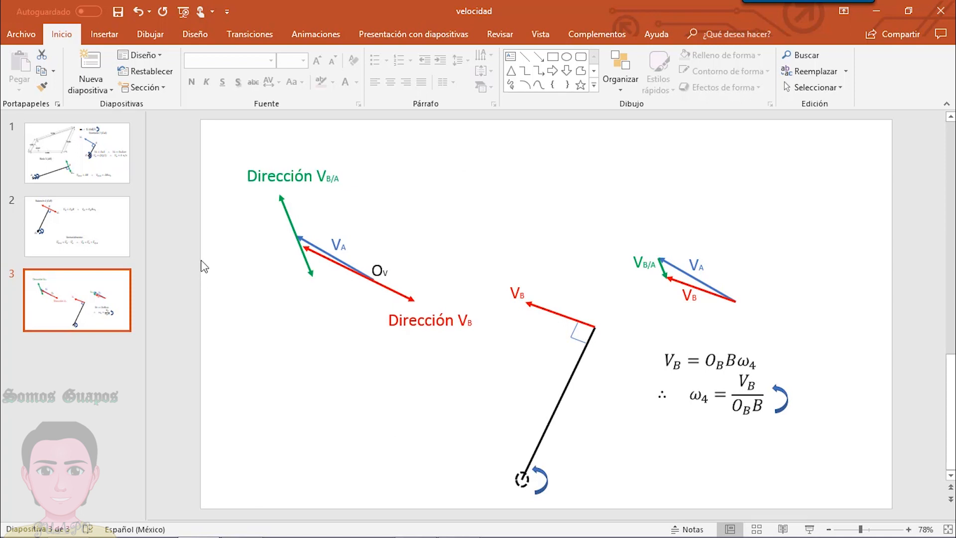
pyautogui.click(92, 166)
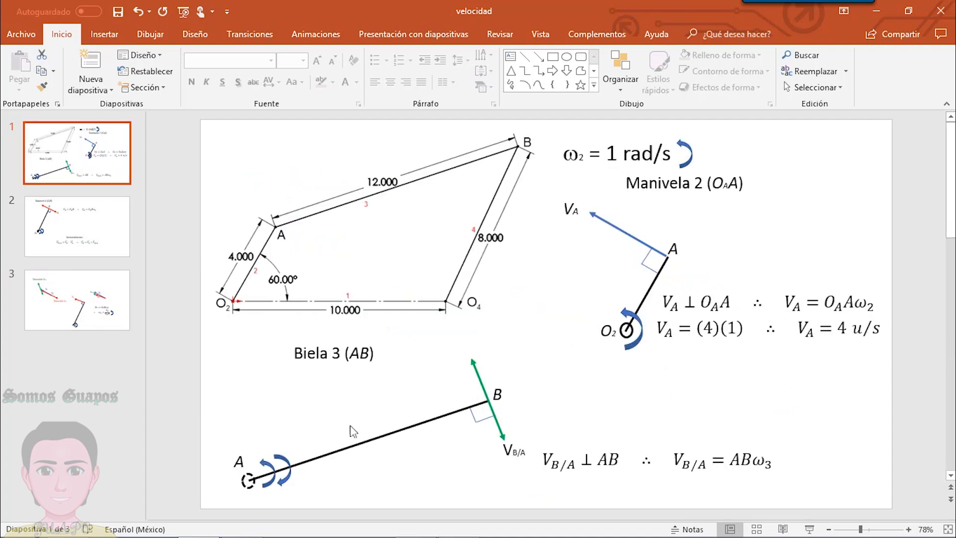
pyautogui.click(416, 523)
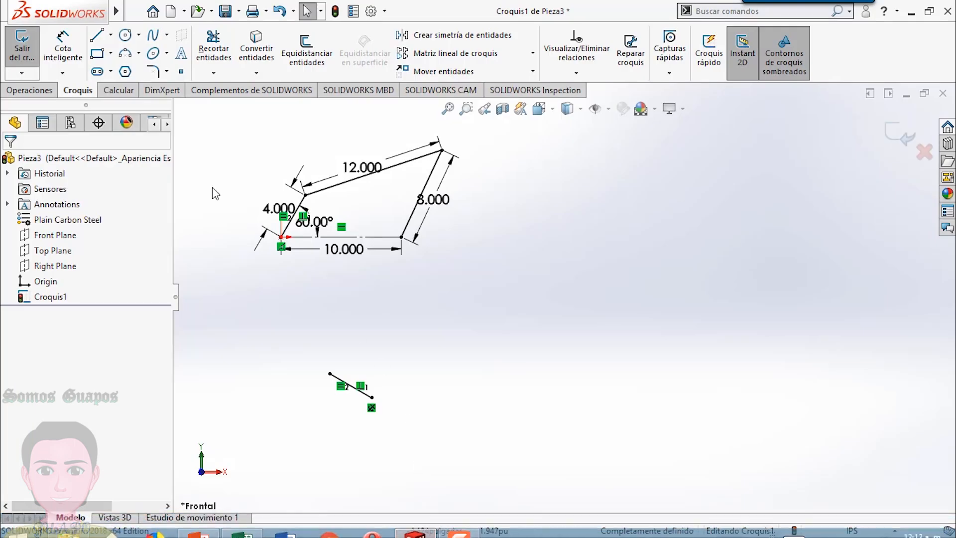
# - Sketch a steep slanted line about 14.2 in long below the linkage, beside the short crank velocity line
pyautogui.click(97, 35)
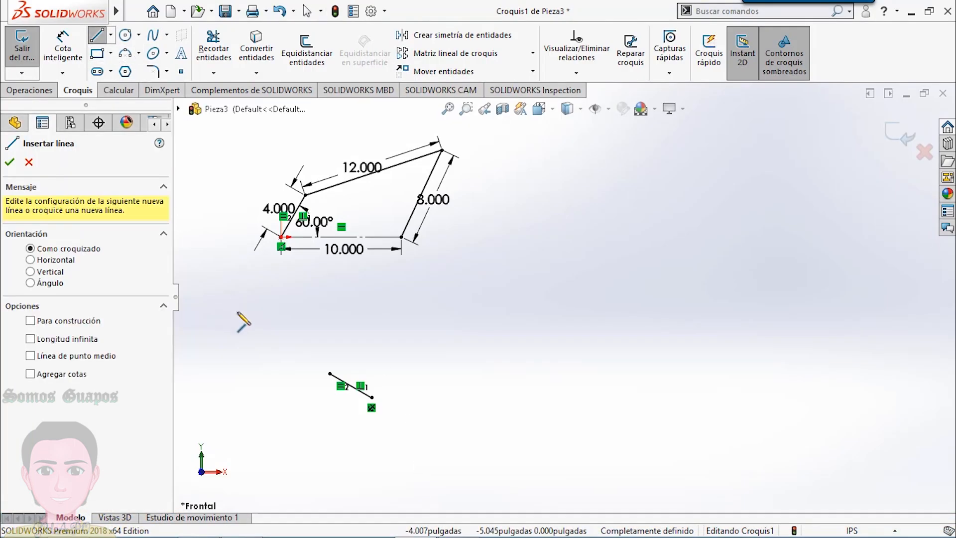
pyautogui.click(233, 297)
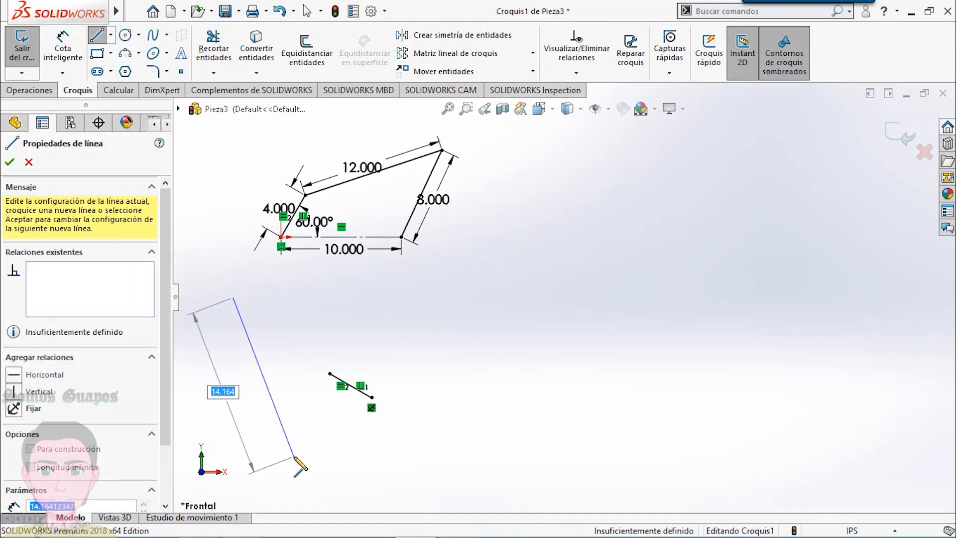
pyautogui.rightClick(294, 455)
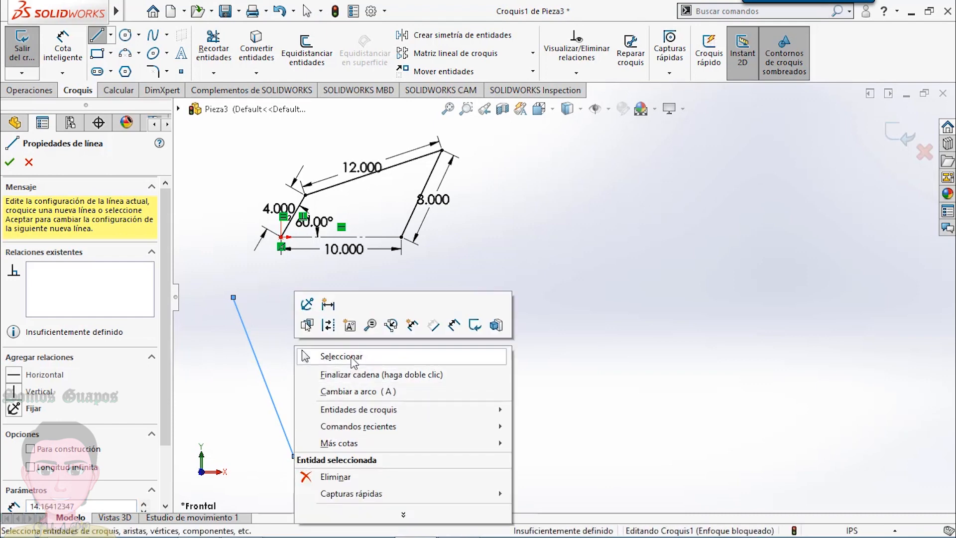
pyautogui.click(502, 322)
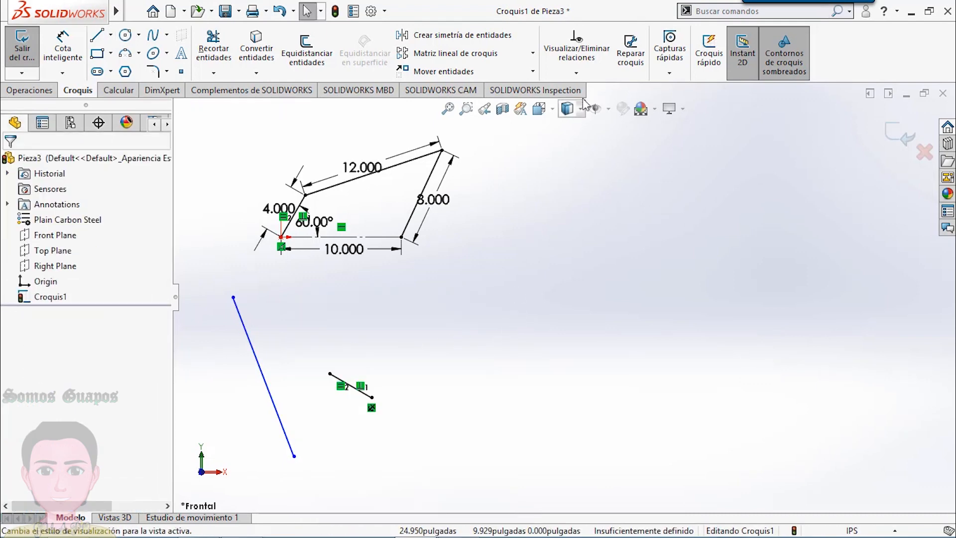
# - Add a midpoint relation between the long slanted line and the short velocity line's upper, unanchored endpoint
pyautogui.click(577, 73)
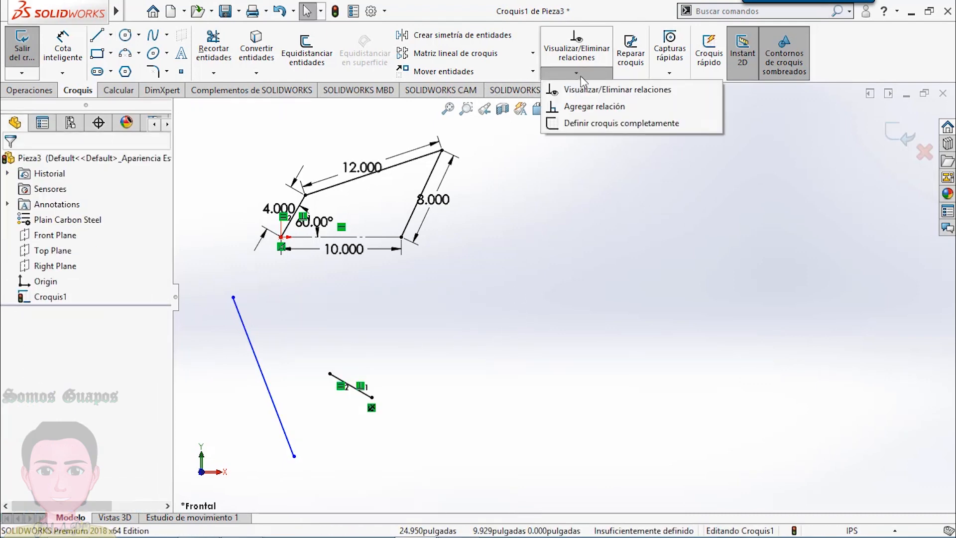
pyautogui.click(577, 106)
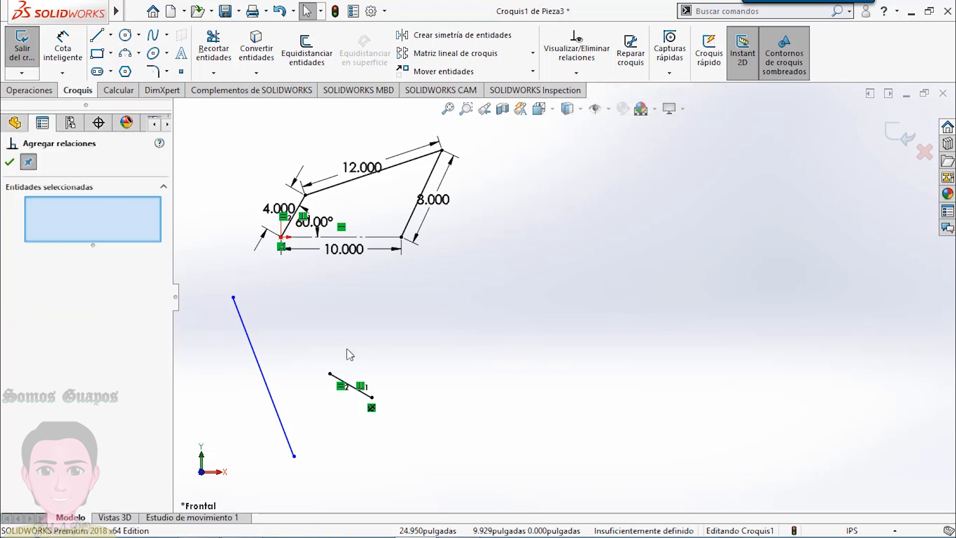
pyautogui.click(268, 383)
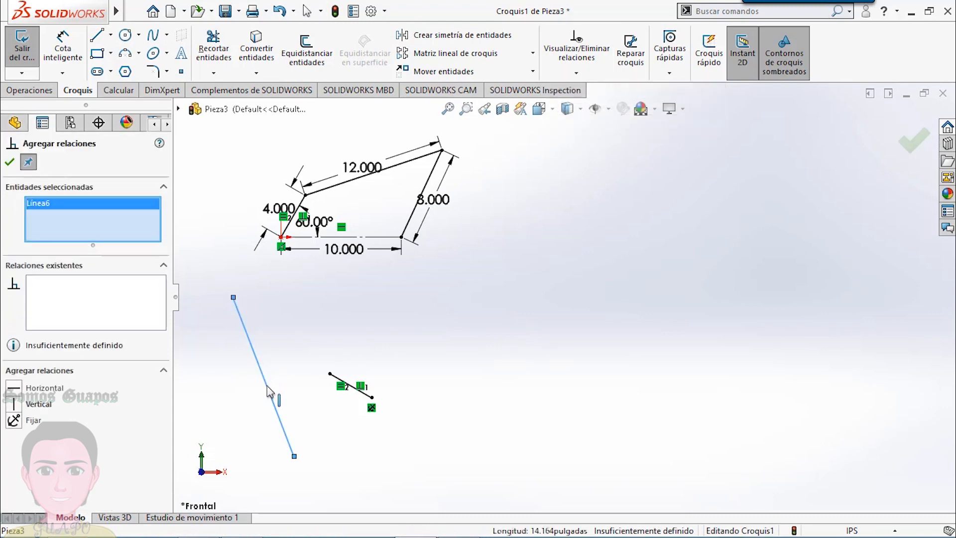
pyautogui.click(330, 373)
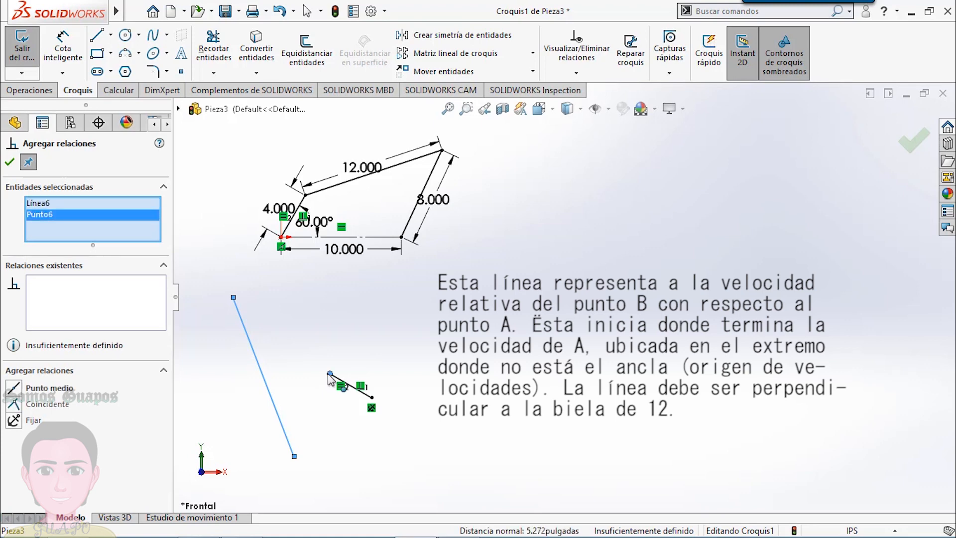
pyautogui.click(14, 387)
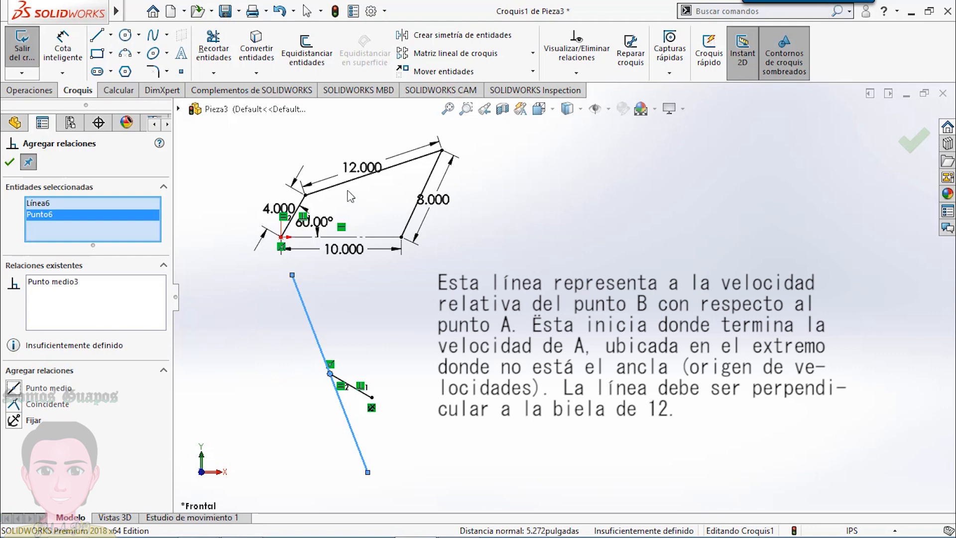
# - Constrain the long slanted line perpendicular to the 12 in coupler
pyautogui.click(345, 192)
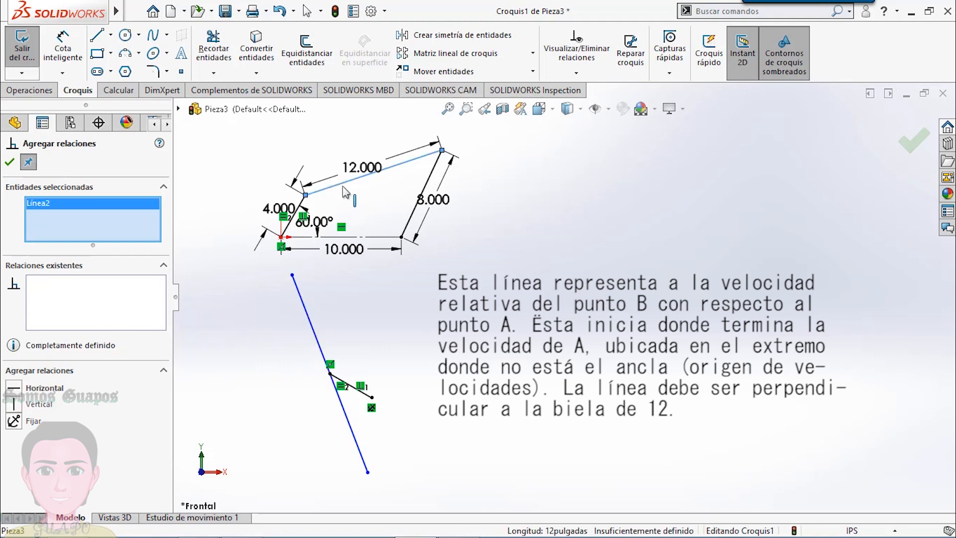
pyautogui.click(309, 314)
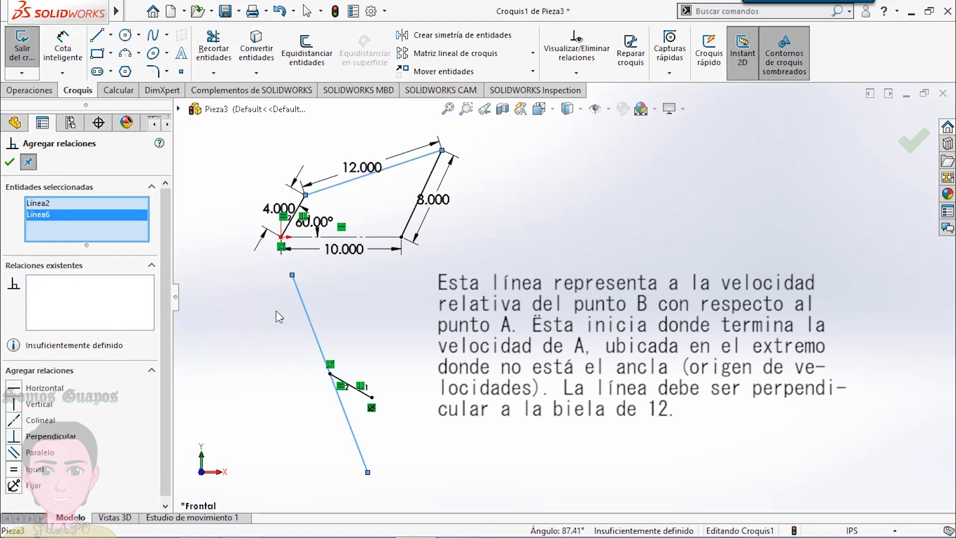
pyautogui.click(14, 437)
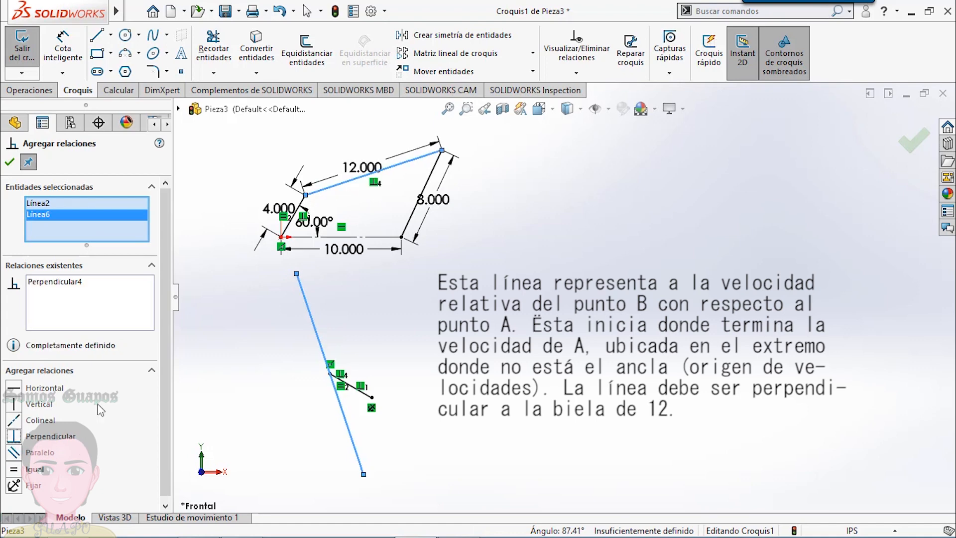
pyautogui.click(8, 161)
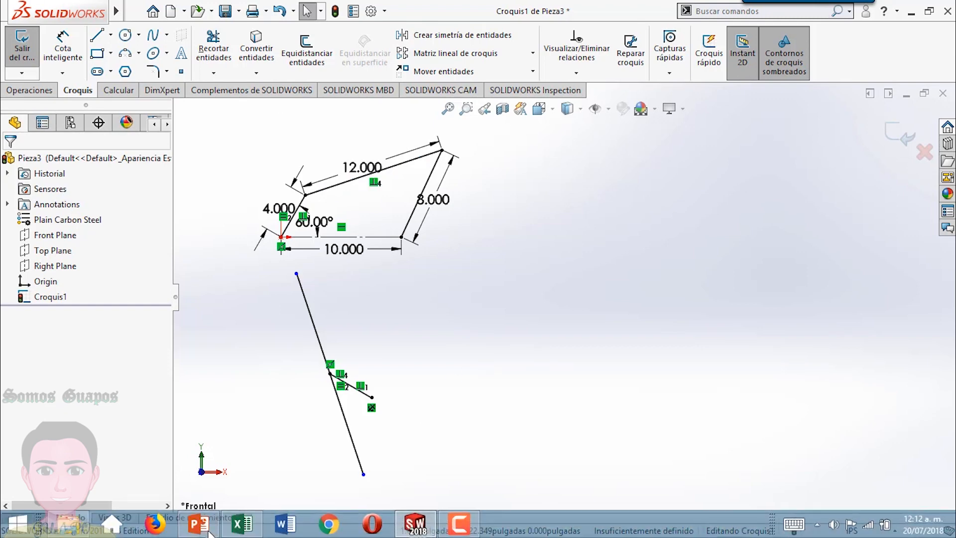
# - Check the output link's velocity direction in PowerPoint, return to SOLIDWORKS and sketch a slanted line about 12.7 in long beside the velocity polygon
pyautogui.click(198, 523)
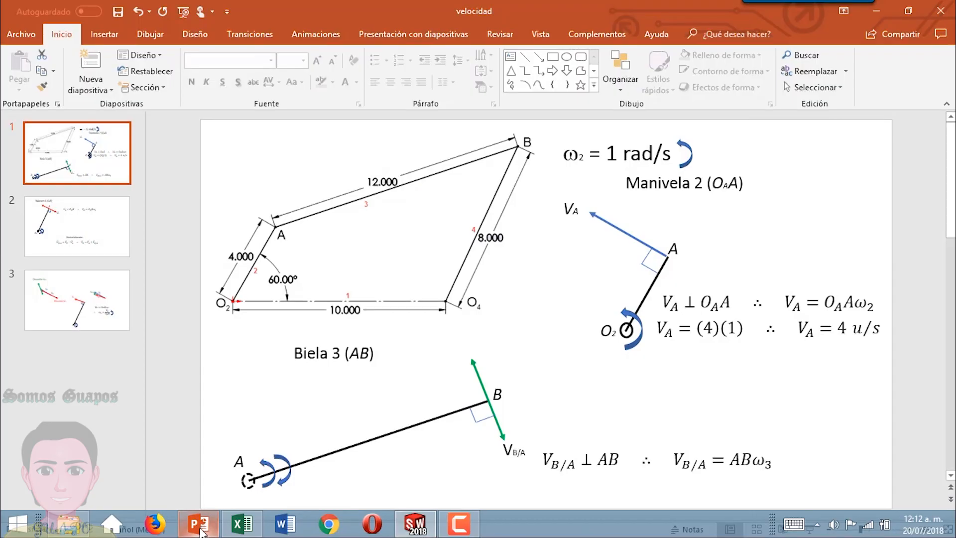
pyautogui.click(92, 323)
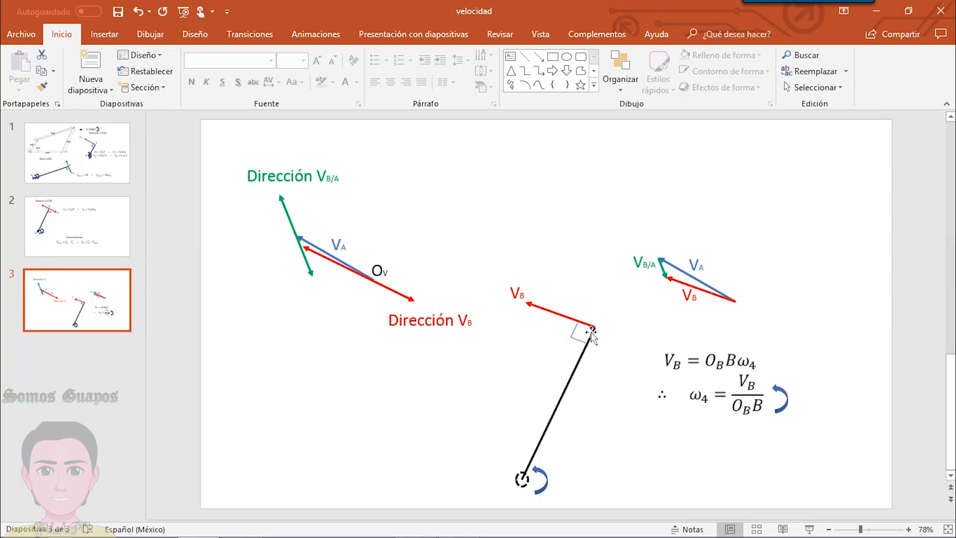
pyautogui.press('pageup')
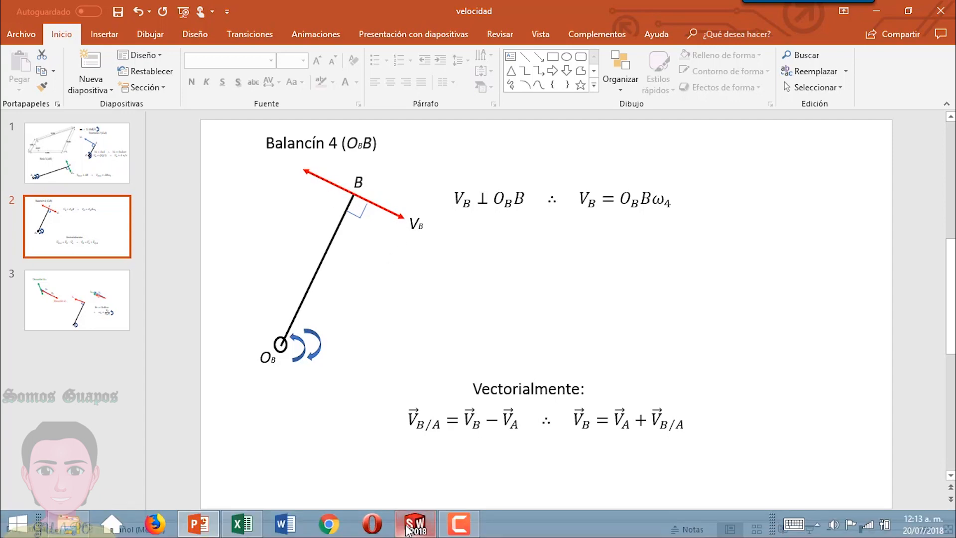
pyautogui.click(414, 529)
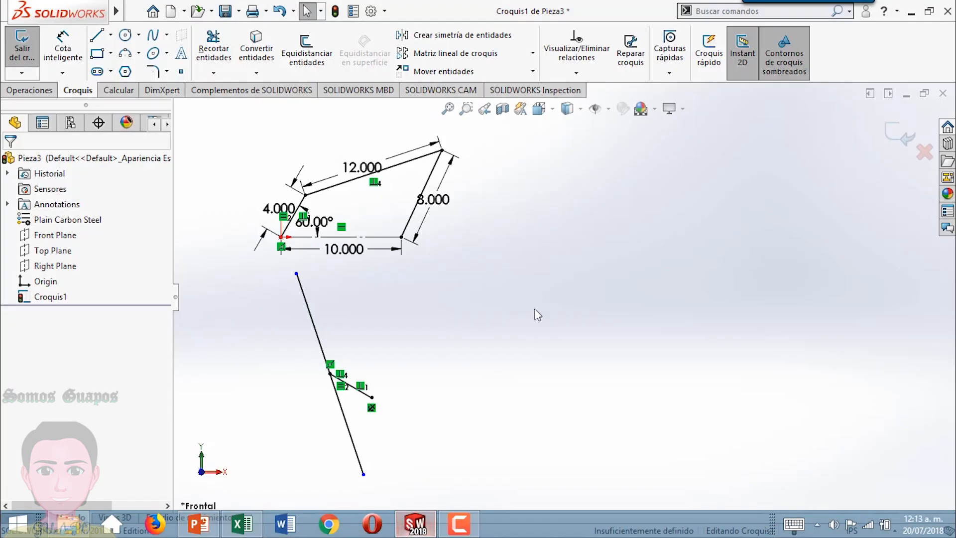
pyautogui.click(97, 35)
pyautogui.moveTo(383, 317); pyautogui.dragTo(512, 397)
pyautogui.rightClick(512, 397)
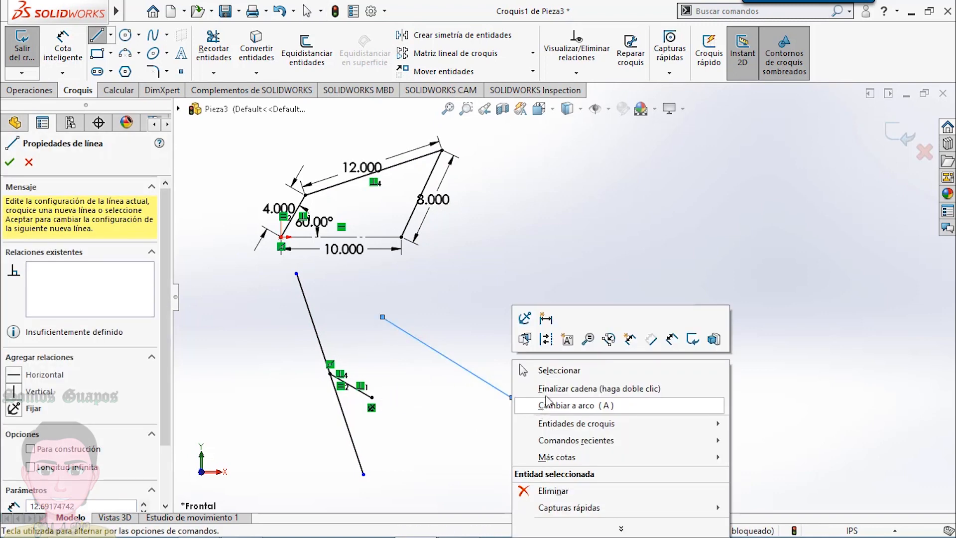
pyautogui.click(548, 367)
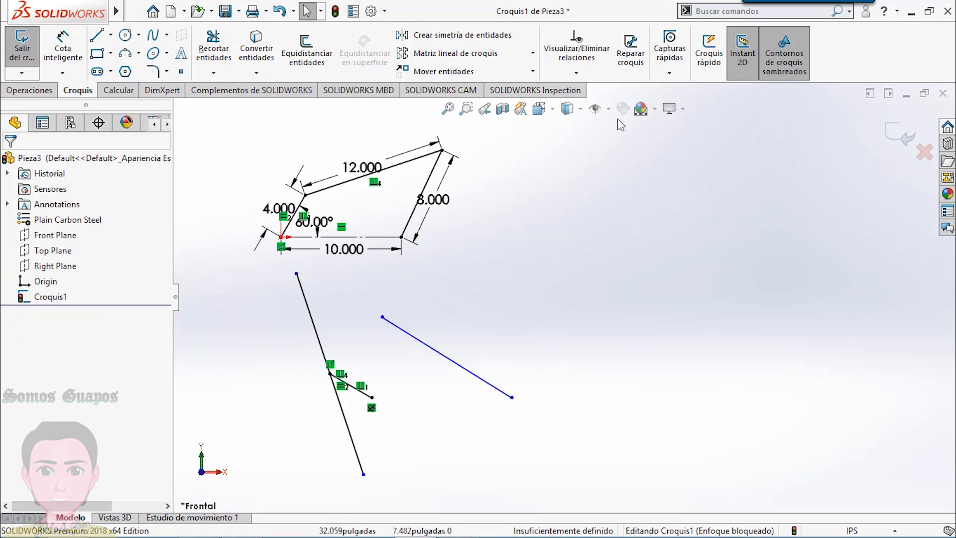
# - Add a midpoint relation between the newly sketched line and the fixed endpoint of the crank velocity line
pyautogui.click(576, 72)
pyautogui.click(577, 97)
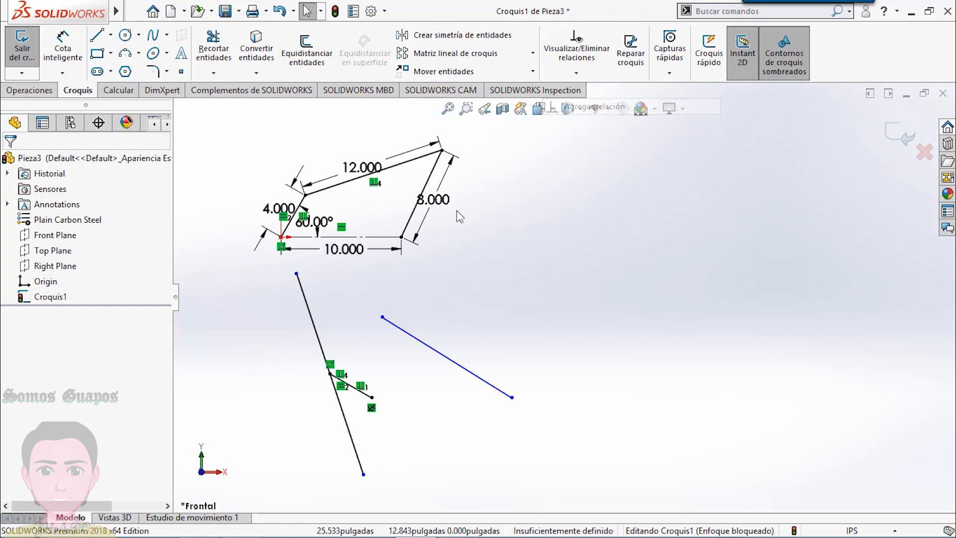
pyautogui.click(371, 397)
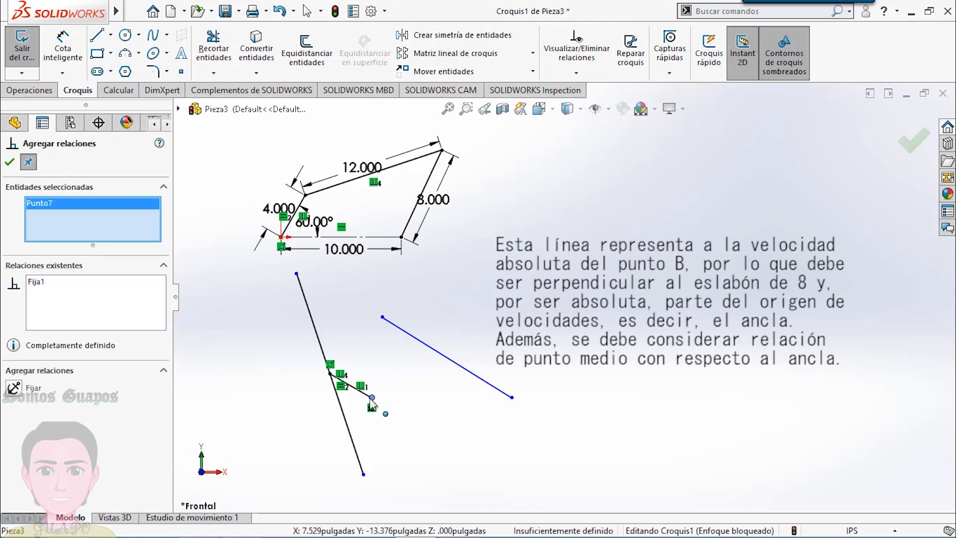
pyautogui.click(479, 381)
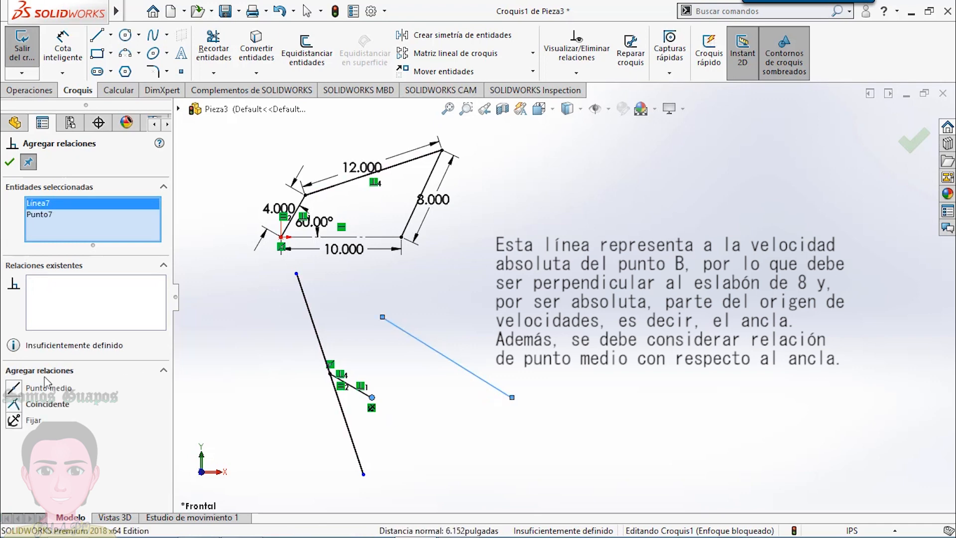
pyautogui.click(14, 389)
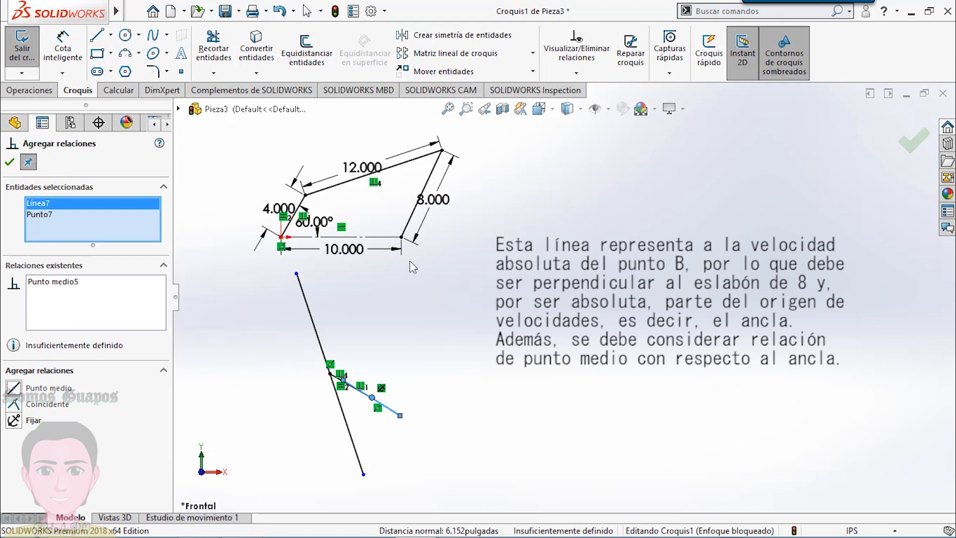
# - Constrain the line centred on the fixed velocity origin perpendicular to the 8 in output link
pyautogui.click(411, 219)
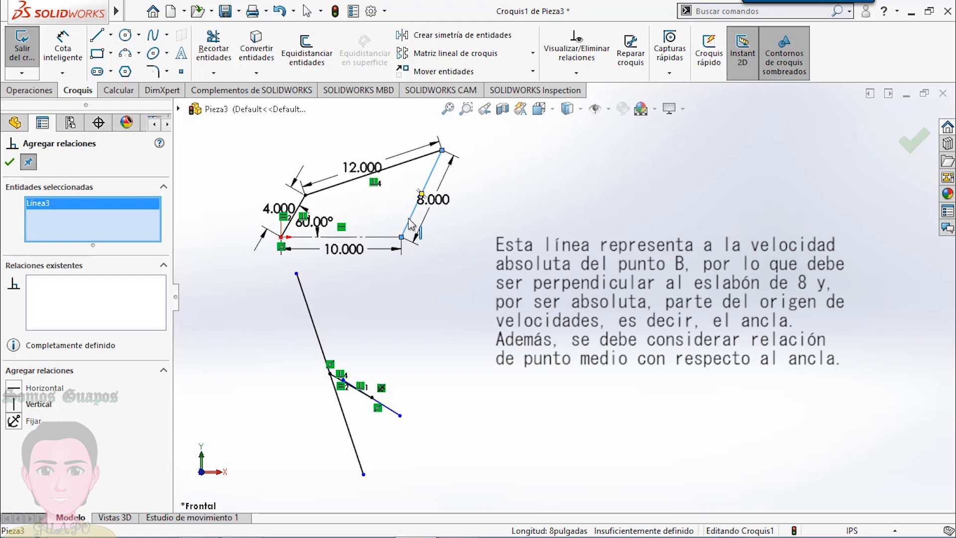
pyautogui.click(392, 416)
pyautogui.click(15, 436)
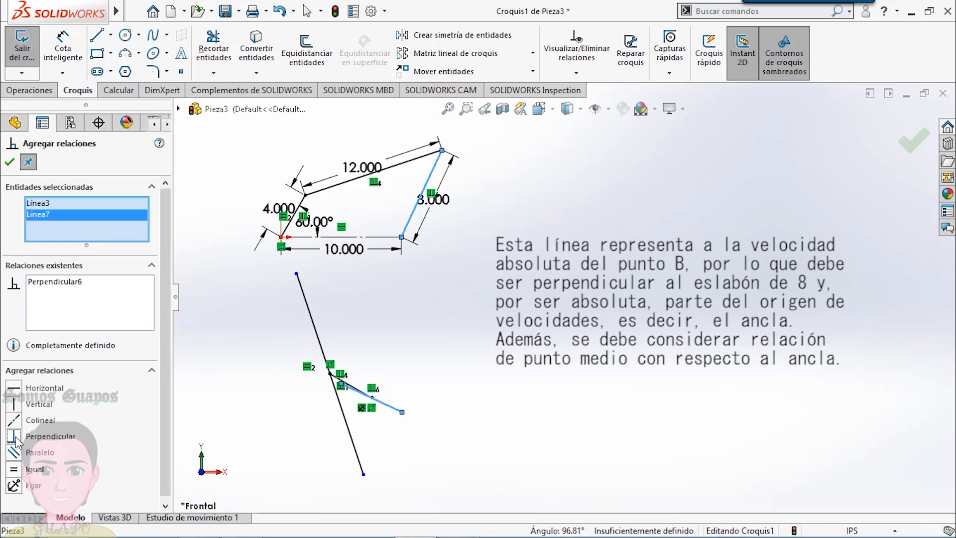
# - Stretch the free endpoint of the output velocity line to about X 15.2, Y -17.0 in so it crosses the coupler velocity line
pyautogui.click(9, 162)
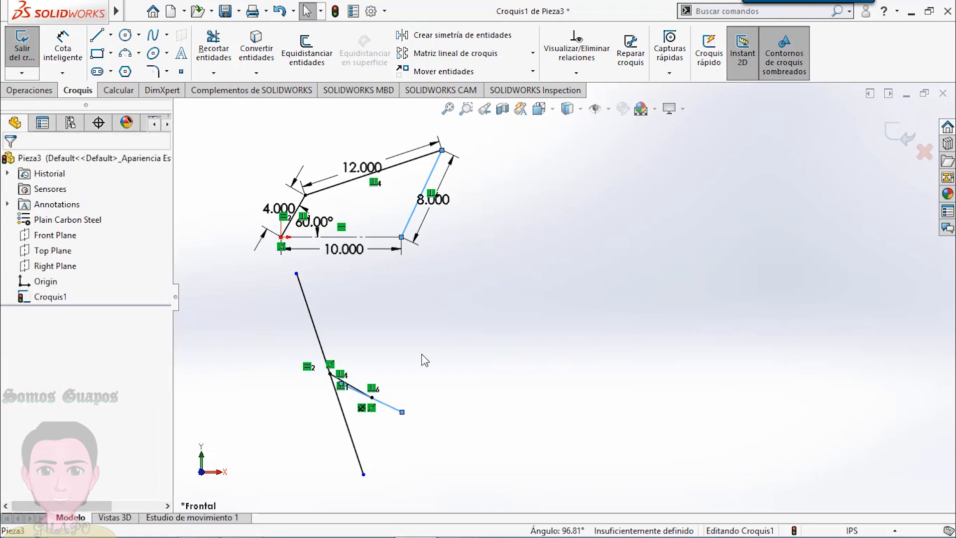
pyautogui.click(407, 422)
pyautogui.moveTo(427, 424); pyautogui.dragTo(463, 440)
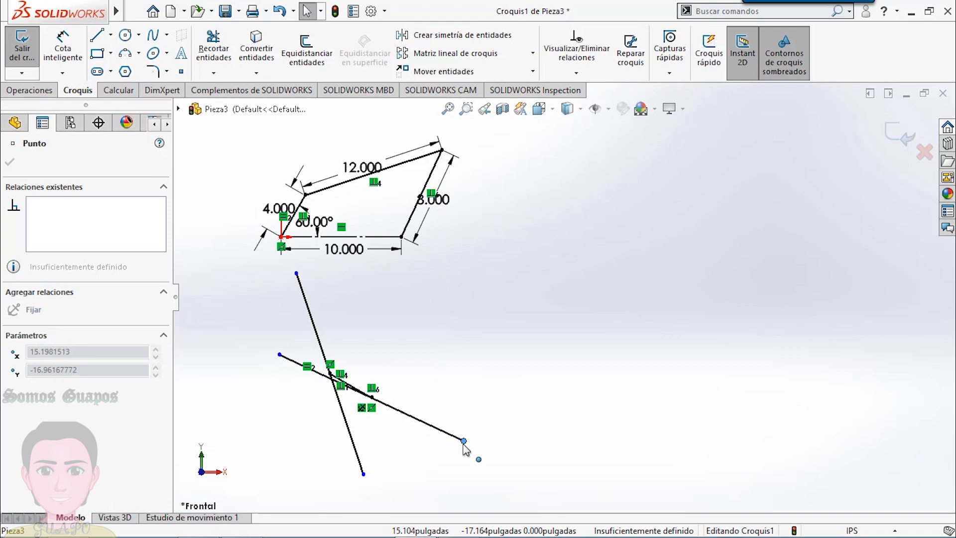
pyautogui.click(400, 337)
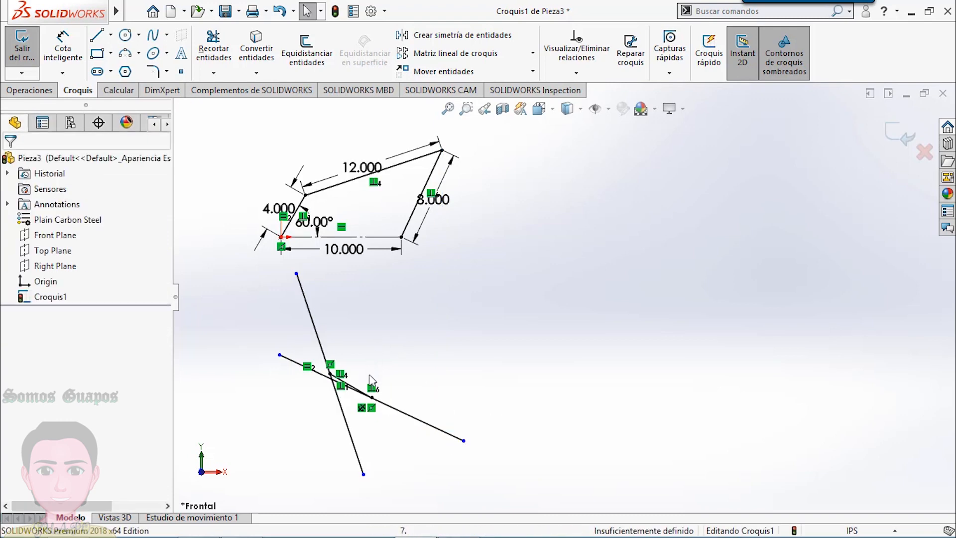
# - Trim the excess ends of the coupler and output velocity lines to leave a closed velocity triangle
pyautogui.scroll(-2, 396, 359)
pyautogui.scroll(-3, 397, 368)
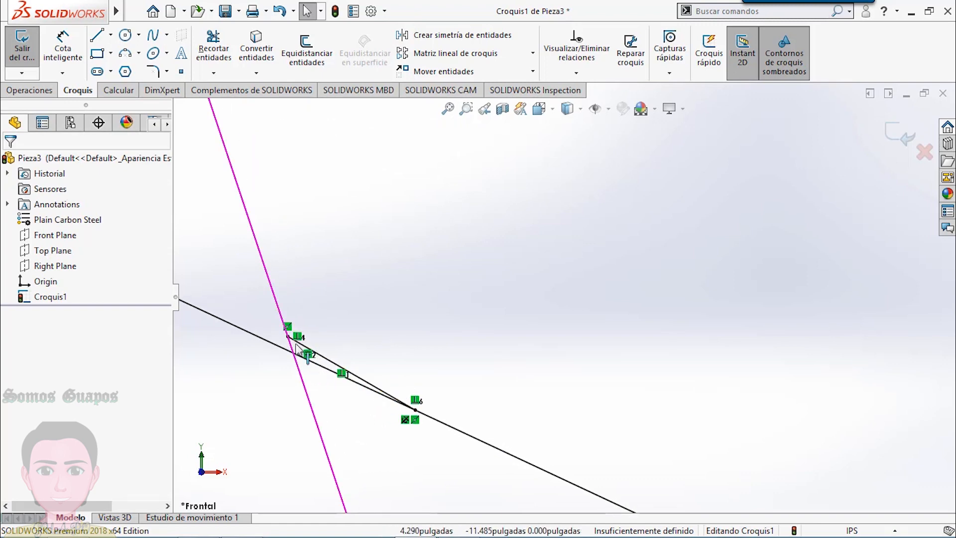
pyautogui.click(217, 56)
pyautogui.moveTo(354, 277)
pyautogui.mouseDown()
pyautogui.moveTo(258, 290)
pyautogui.moveTo(252, 361)
pyautogui.moveTo(304, 427)
pyautogui.moveTo(333, 445)
pyautogui.moveTo(477, 470)
pyautogui.moveTo(525, 453)
pyautogui.mouseUp()
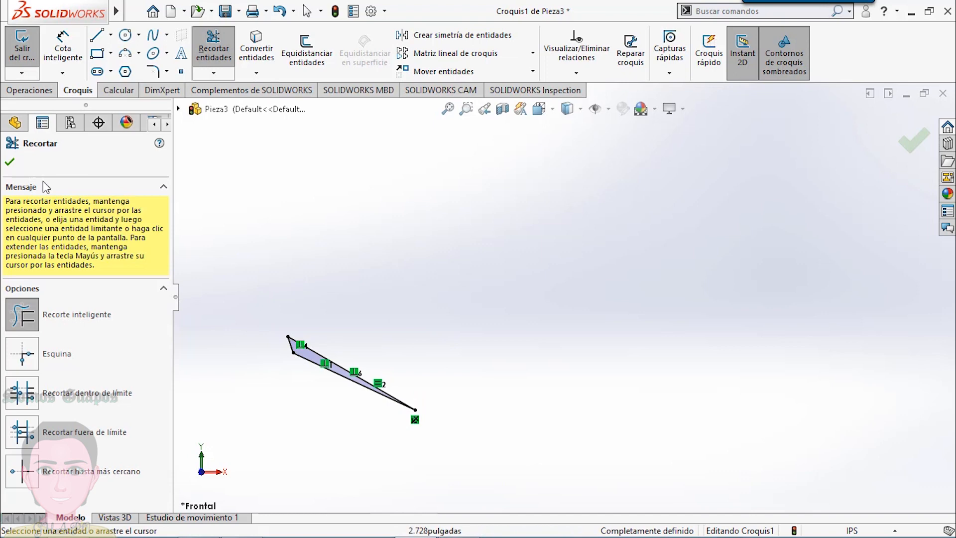
pyautogui.click(11, 163)
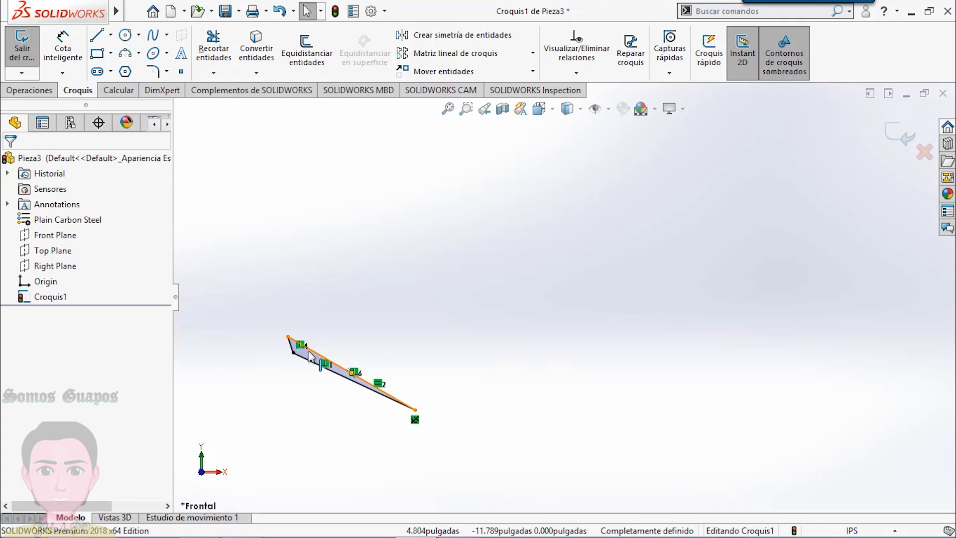
pyautogui.scroll(6, 418, 305)
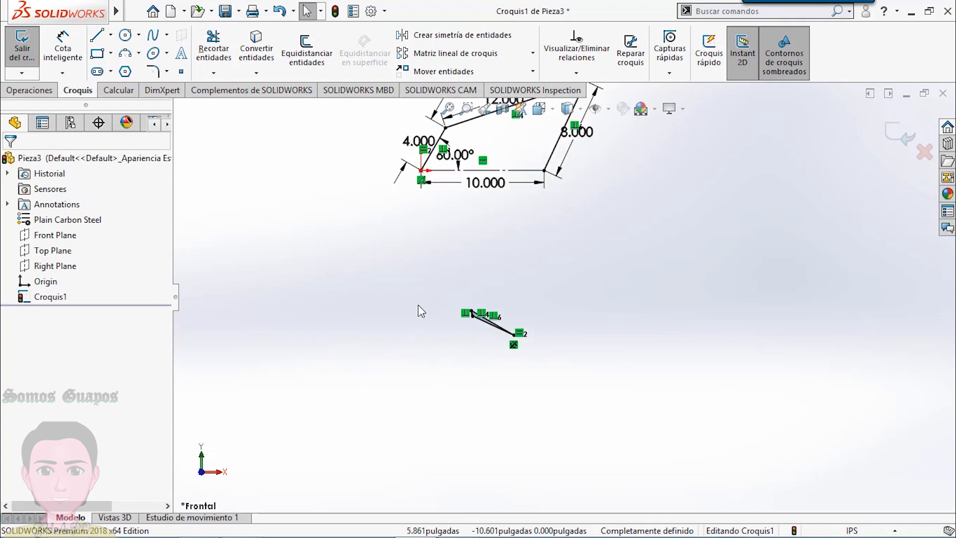
pyautogui.press('f')
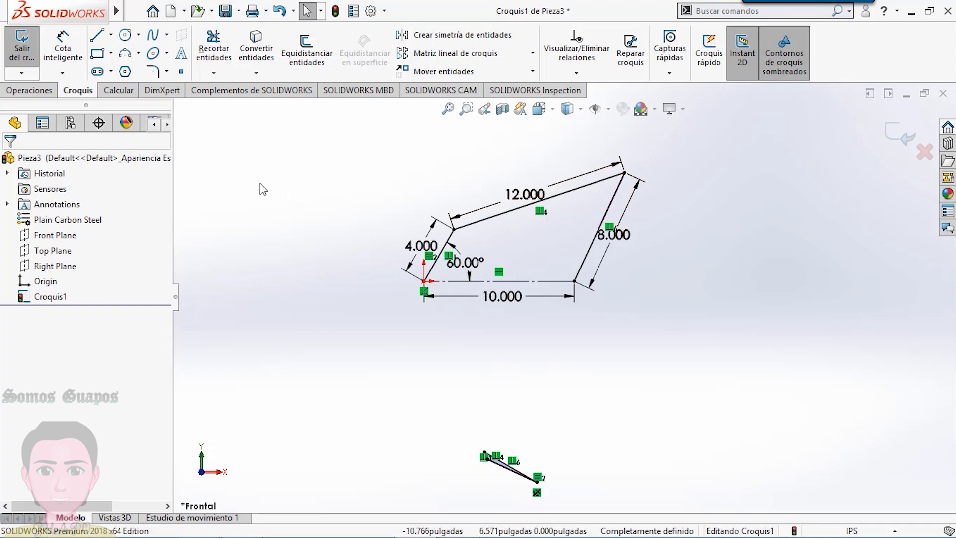
# - Display the Line Format (Formato de línea) toolbar
pyautogui.moveTo(119, 16)
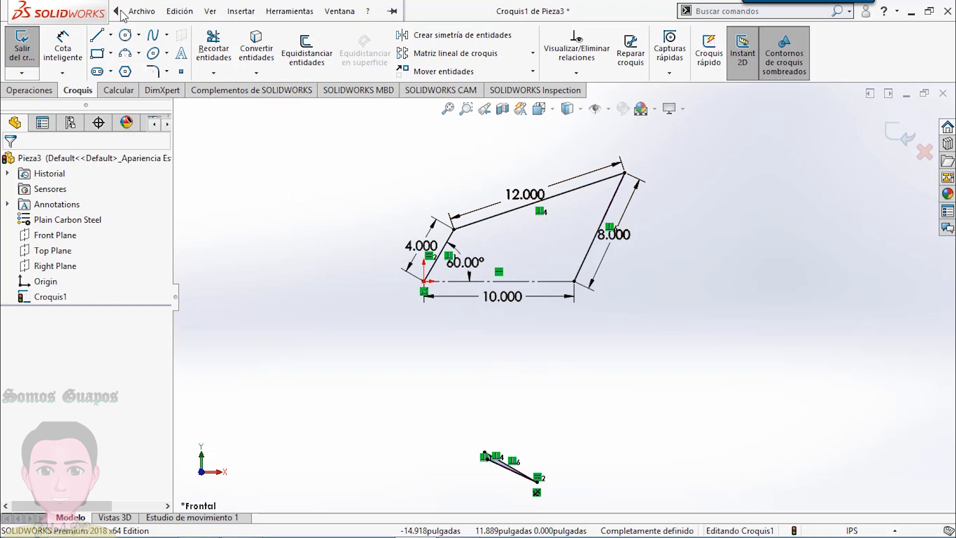
pyautogui.click(210, 11)
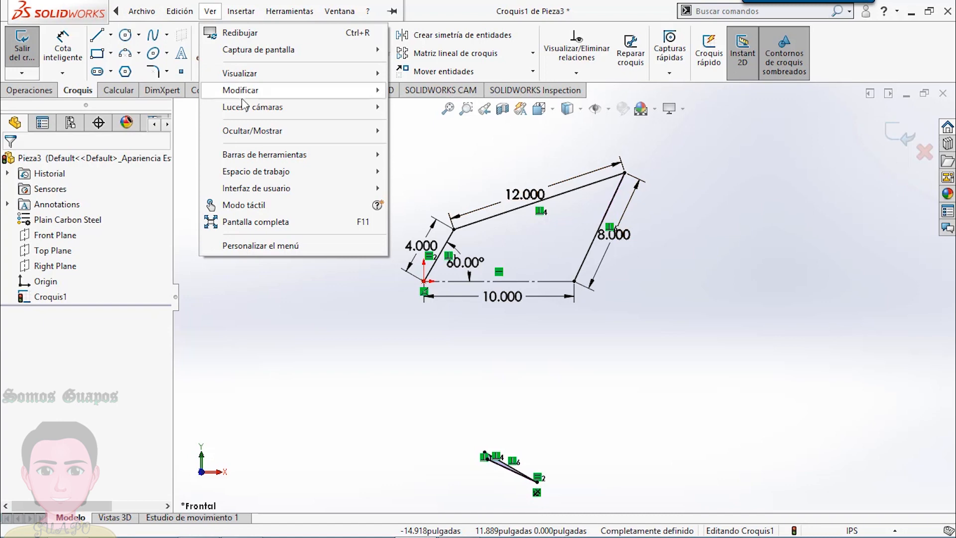
pyautogui.moveTo(305, 160)
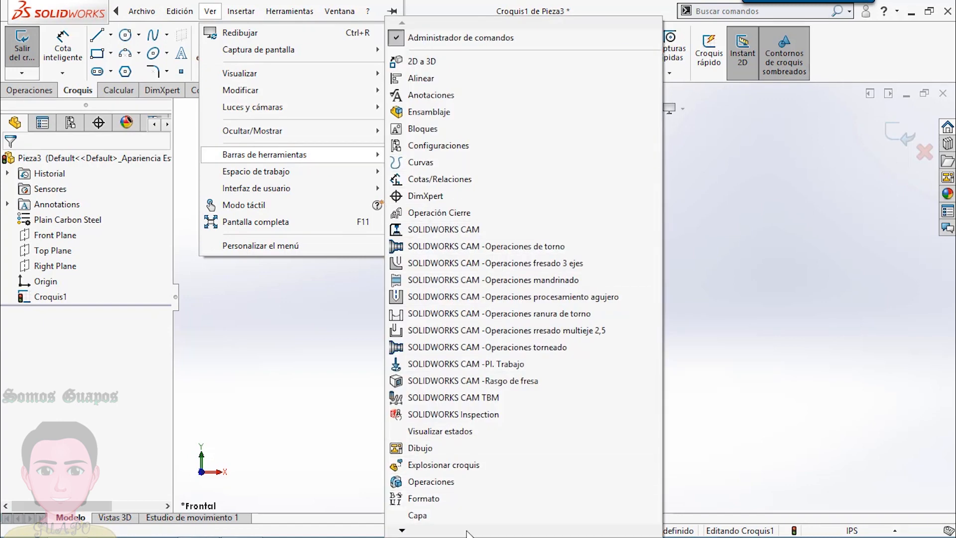
pyautogui.moveTo(466, 531)
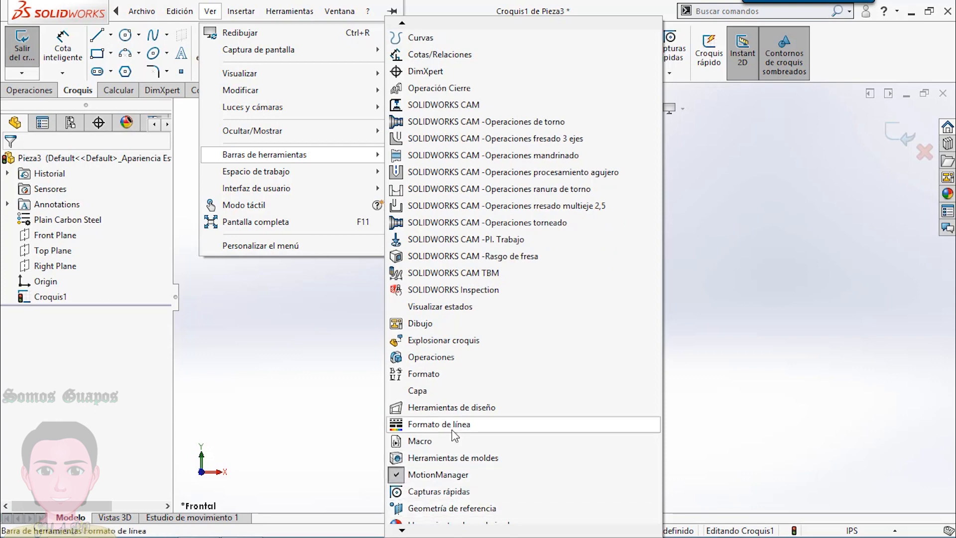
pyautogui.click(452, 427)
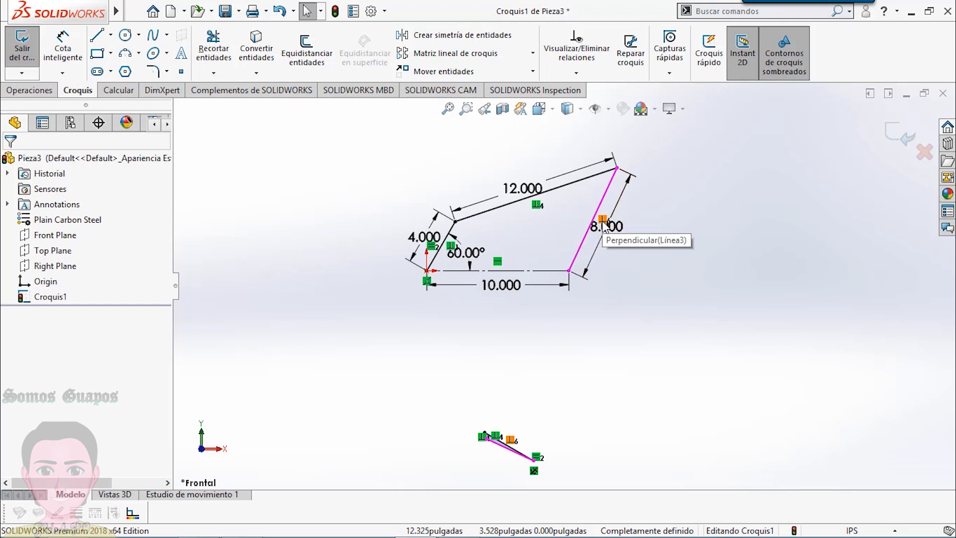
# - Change the colour of the output velocity line in the triangle to red
pyautogui.click(498, 450)
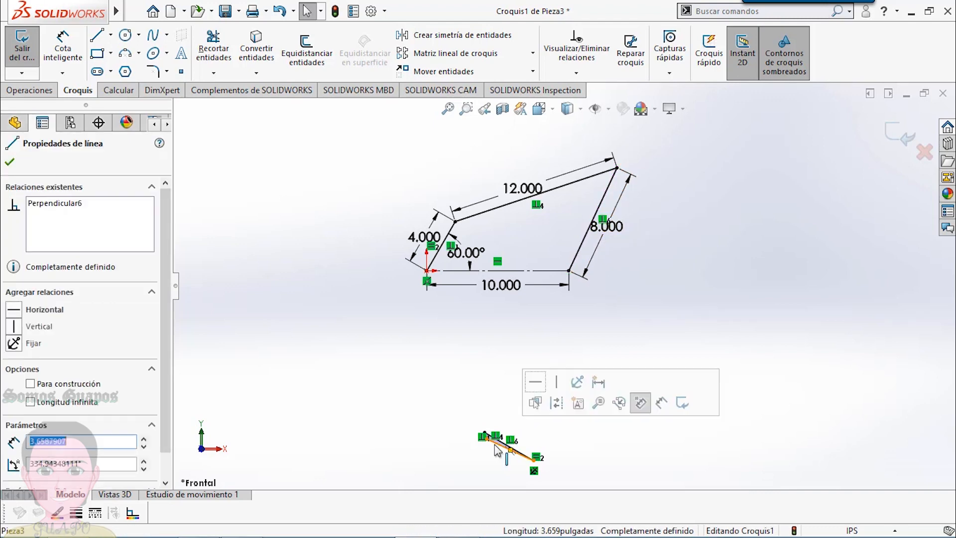
pyautogui.click(58, 513)
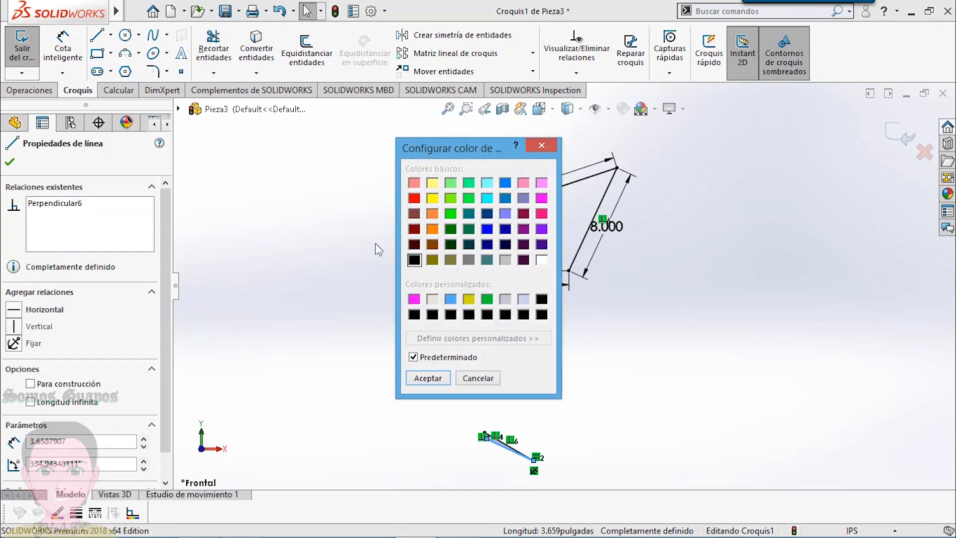
pyautogui.click(414, 198)
pyautogui.click(427, 377)
pyautogui.click(9, 163)
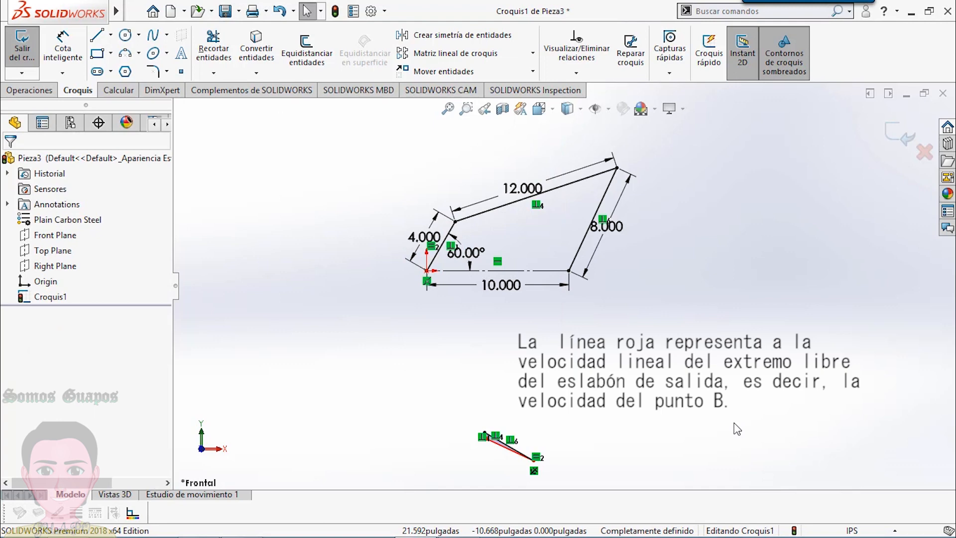
# - Add a driven length dimension to the red velocity line and place its text centred just below the line
pyautogui.scroll(-3, 608, 464)
pyautogui.scroll(-3, 530, 446)
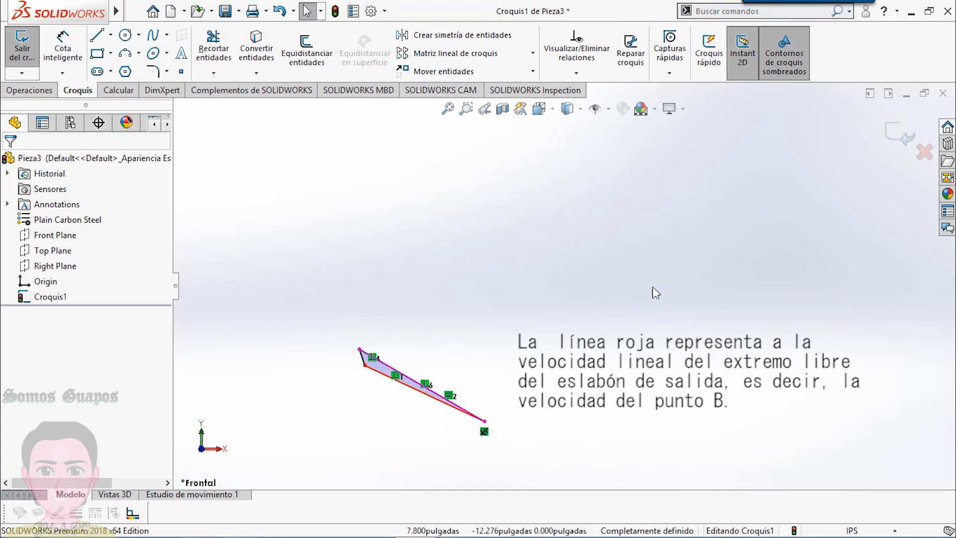
pyautogui.click(58, 53)
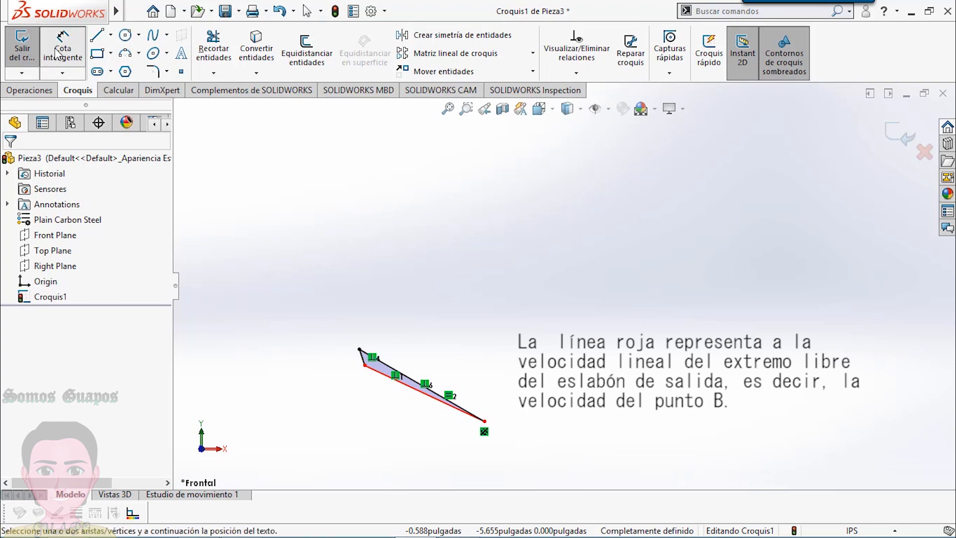
pyautogui.click(417, 393)
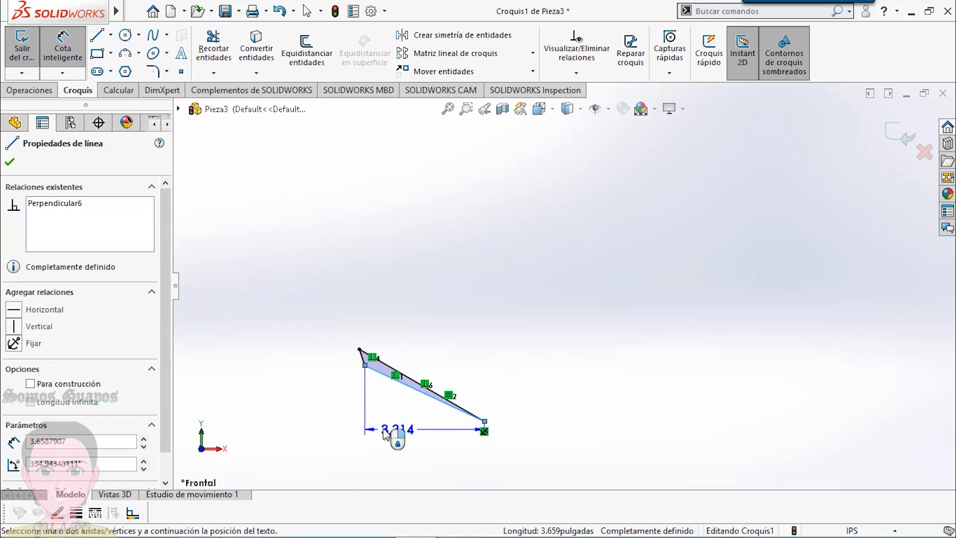
pyautogui.click(353, 431)
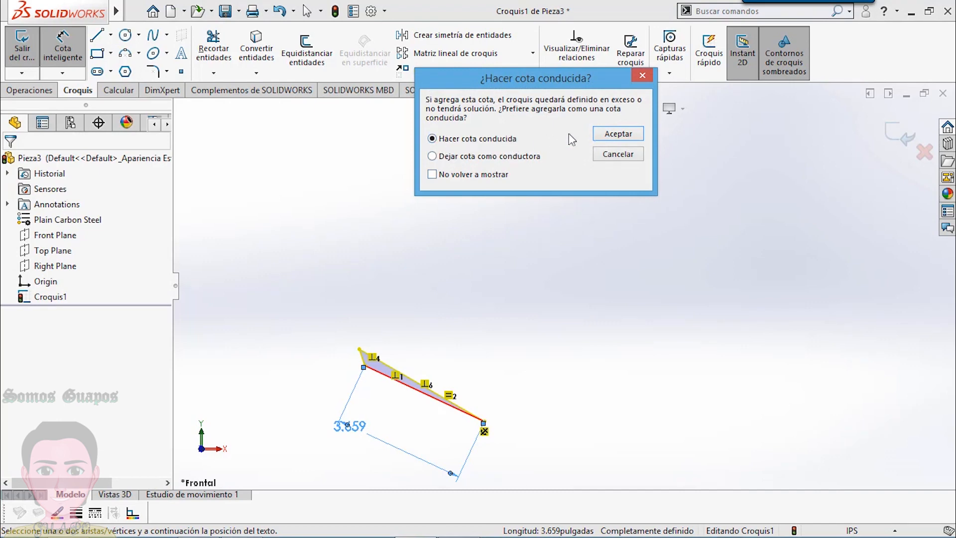
pyautogui.click(617, 133)
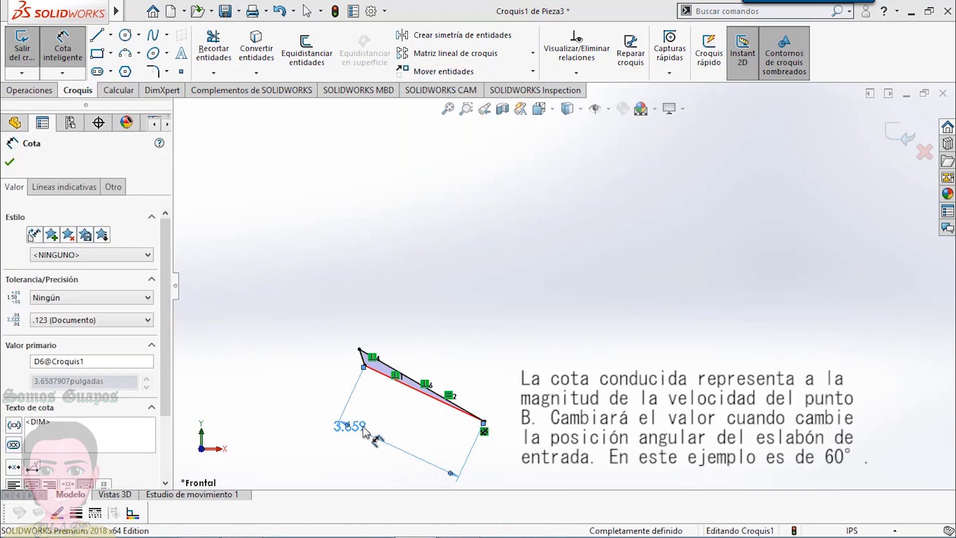
pyautogui.moveTo(350, 426)
pyautogui.mouseDown()
pyautogui.moveTo(437, 440)
pyautogui.moveTo(422, 435)
pyautogui.moveTo(432, 431)
pyautogui.moveTo(427, 420)
pyautogui.mouseUp()
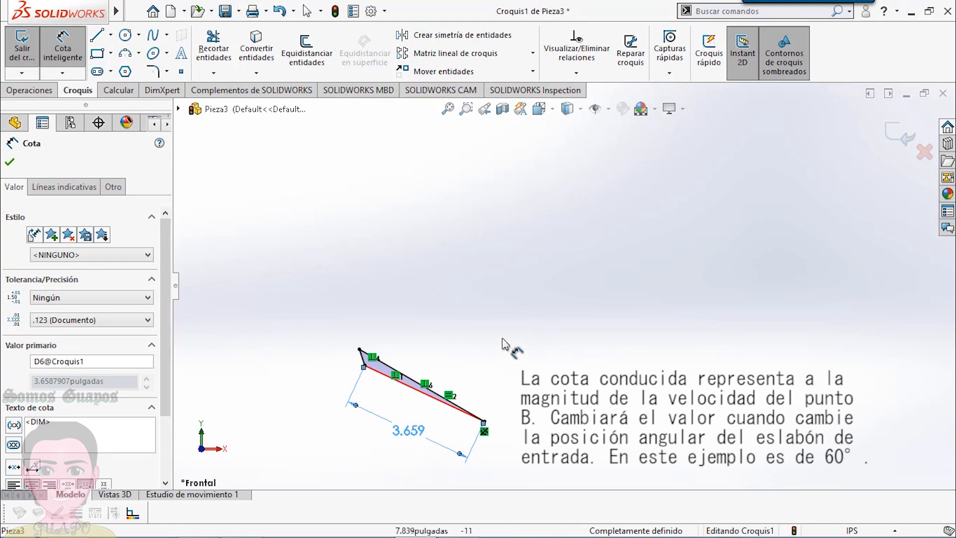
# - Examine the linkage and the dimensioned velocity triangle together in one view
pyautogui.scroll(5, 562, 279)
pyautogui.scroll(2, 565, 219)
pyautogui.scroll(-3, 587, 192)
pyautogui.scroll(-2, 600, 182)
pyautogui.scroll(2, 619, 207)
pyautogui.scroll(3, 711, 324)
pyautogui.scroll(-1, 716, 331)
pyautogui.scroll(1, 716, 334)
pyautogui.scroll(-2, 714, 337)
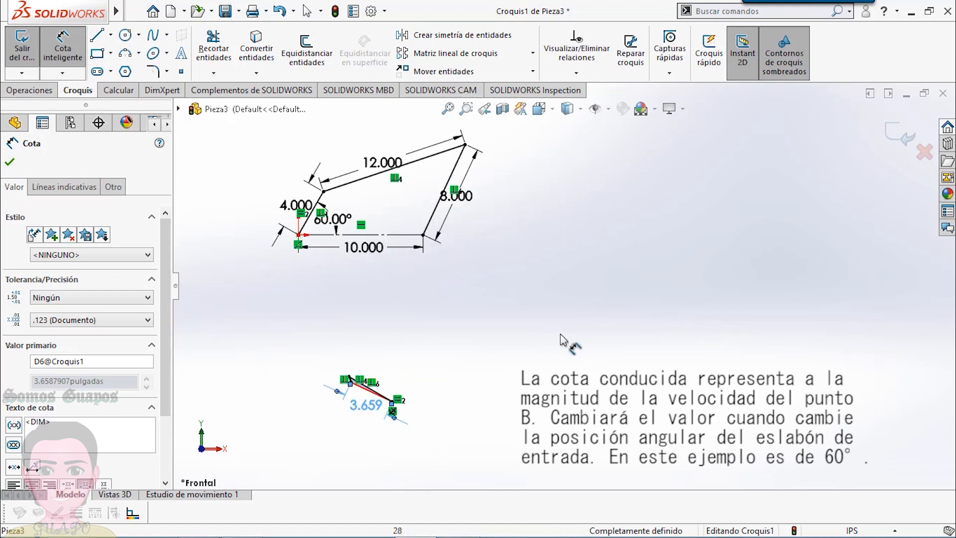
pyautogui.click(466, 430)
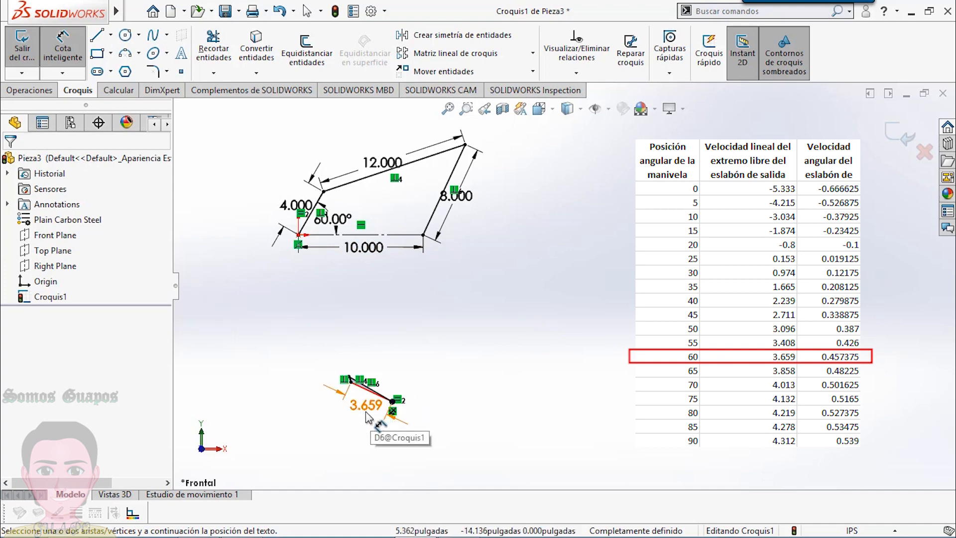
# - Switch to Excel, enter 3.659 as the linear velocity for the 60° crank position and check the angular velocity formula in that row
pyautogui.moveTo(295, 534)
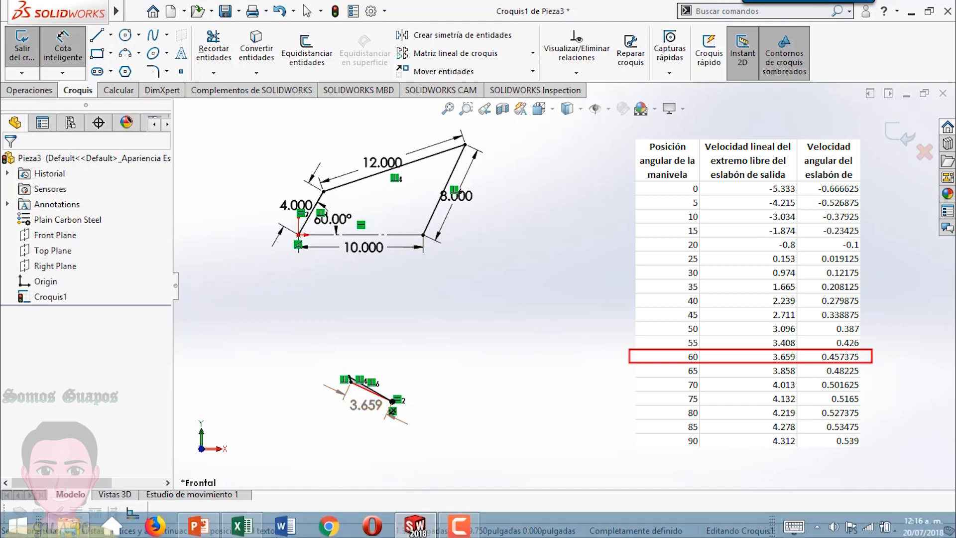
pyautogui.click(254, 525)
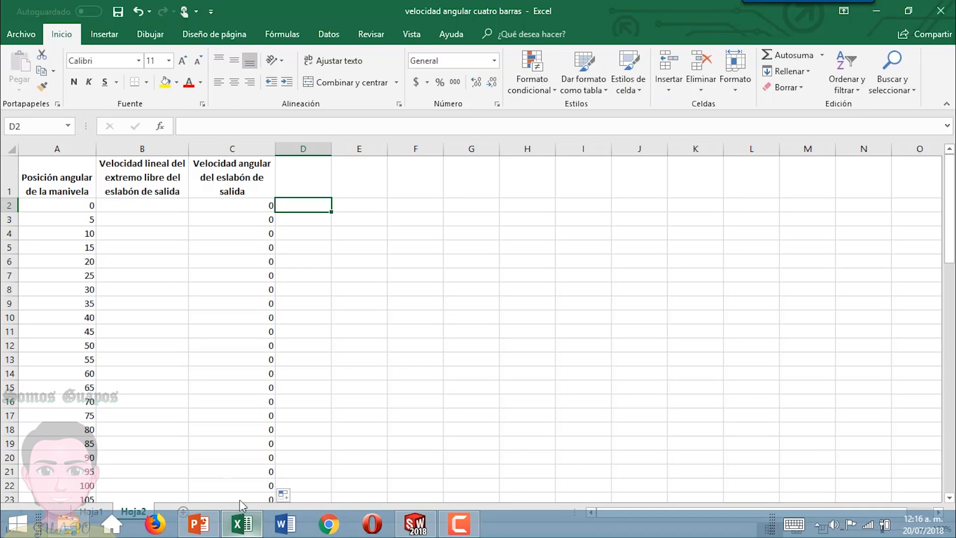
pyautogui.click(133, 374)
pyautogui.write('3')
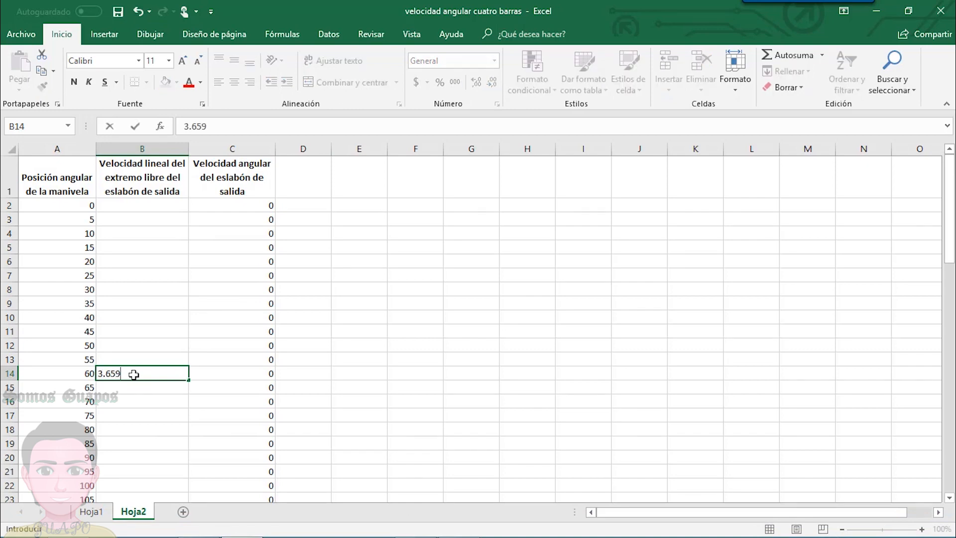
pyautogui.write('.659')
pyautogui.press('Return')
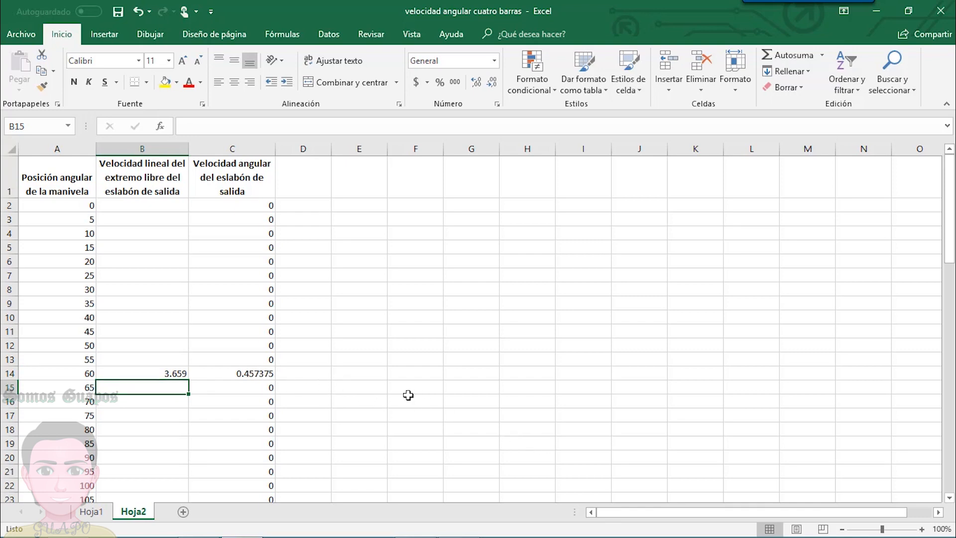
pyautogui.click(252, 374)
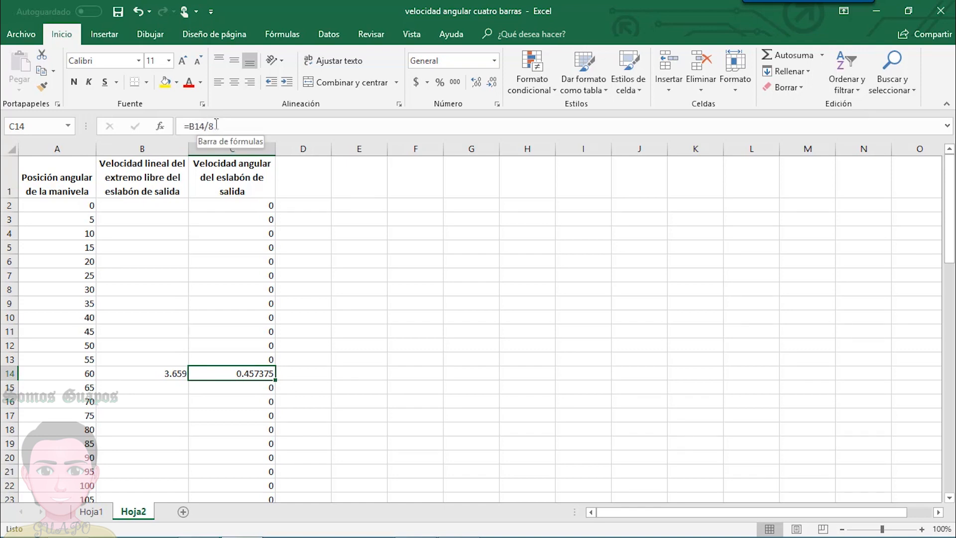
pyautogui.click(363, 373)
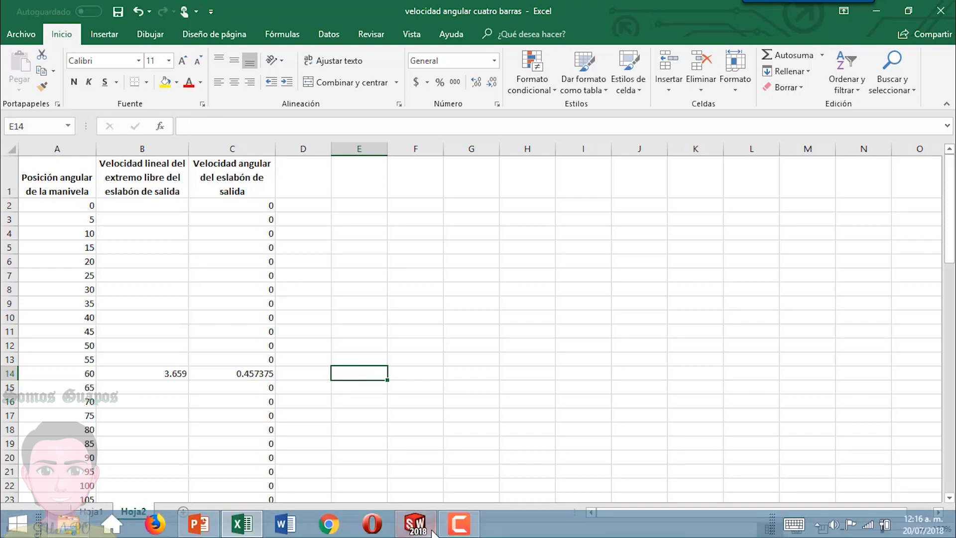
# - Return to SOLIDWORKS, set the crank angle to 0° and reposition the red line's driven dimension beside the velocity triangle
pyautogui.click(415, 529)
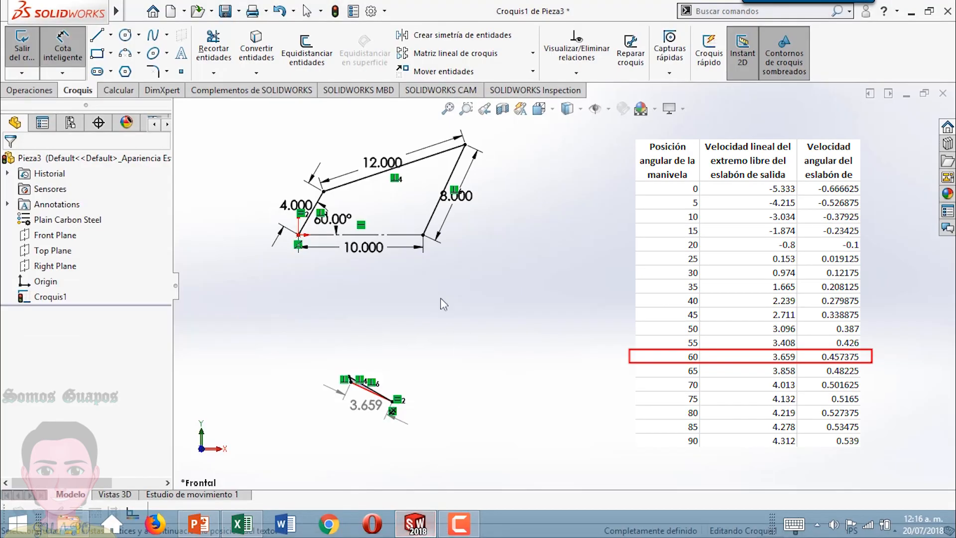
pyautogui.doubleClick(340, 224)
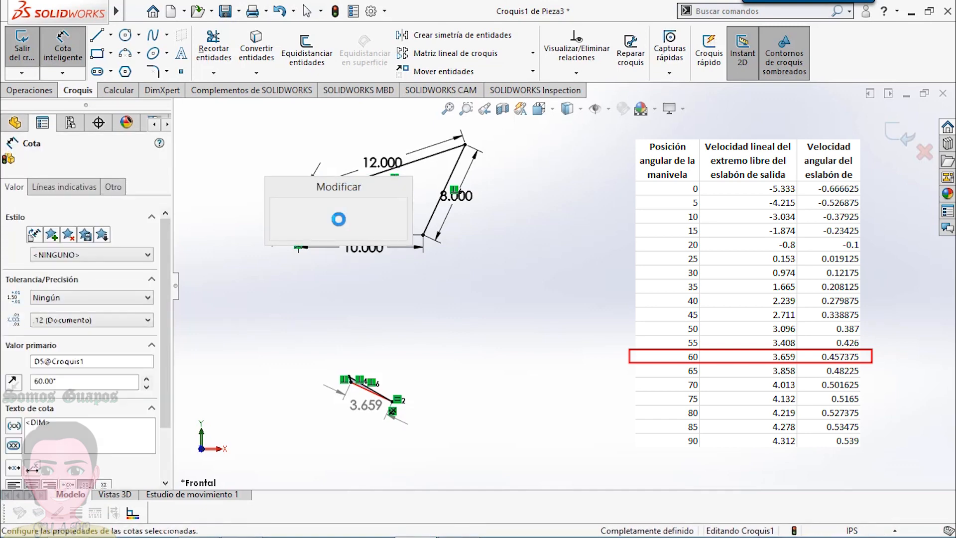
pyautogui.write('0')
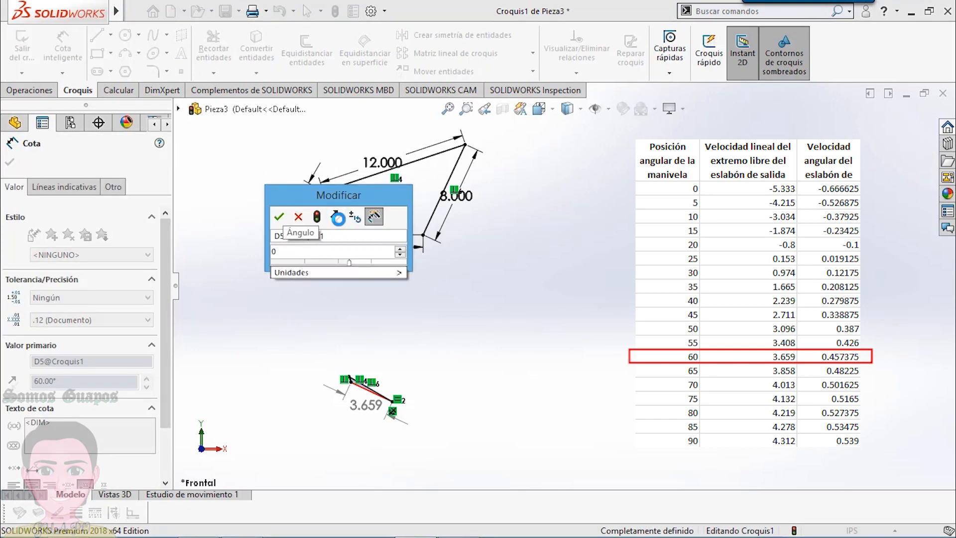
pyautogui.press('Return')
pyautogui.moveTo(435, 405); pyautogui.dragTo(419, 431)
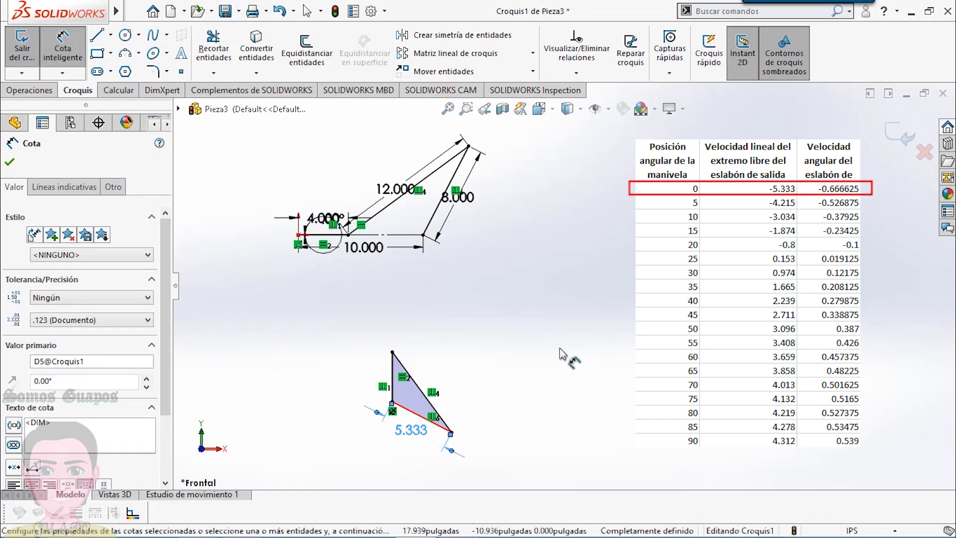
# - Switch to Excel and enter -5.333 as the linear velocity for the 0° crank position
pyautogui.click(566, 311)
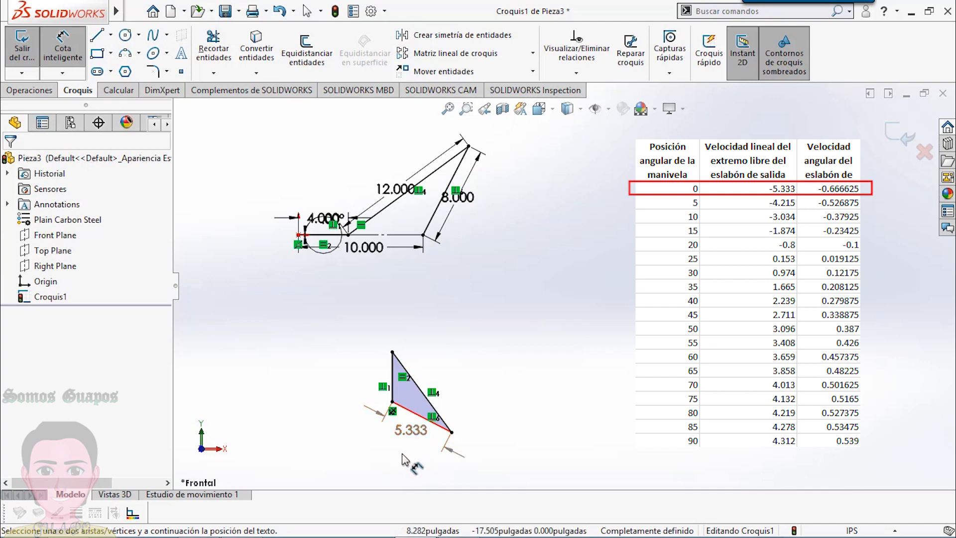
pyautogui.click(251, 527)
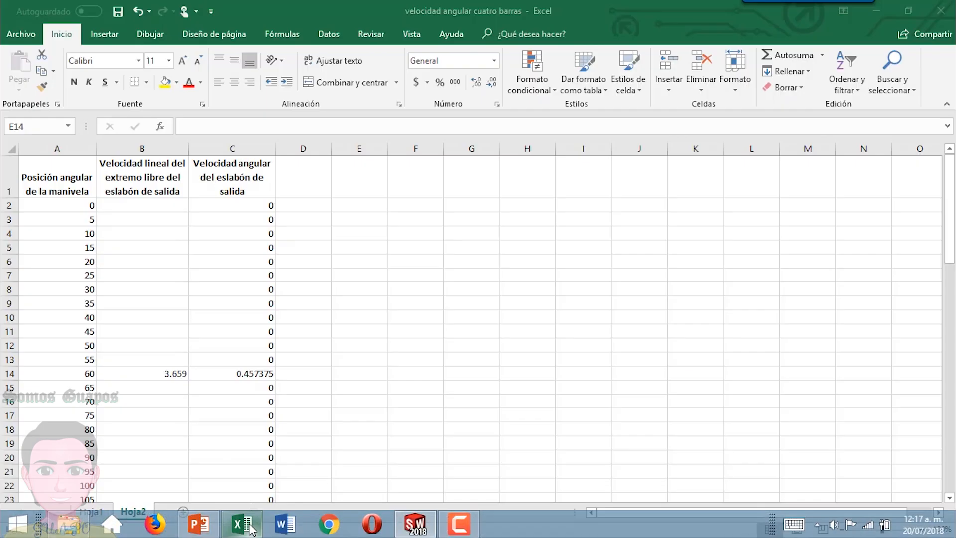
pyautogui.click(153, 206)
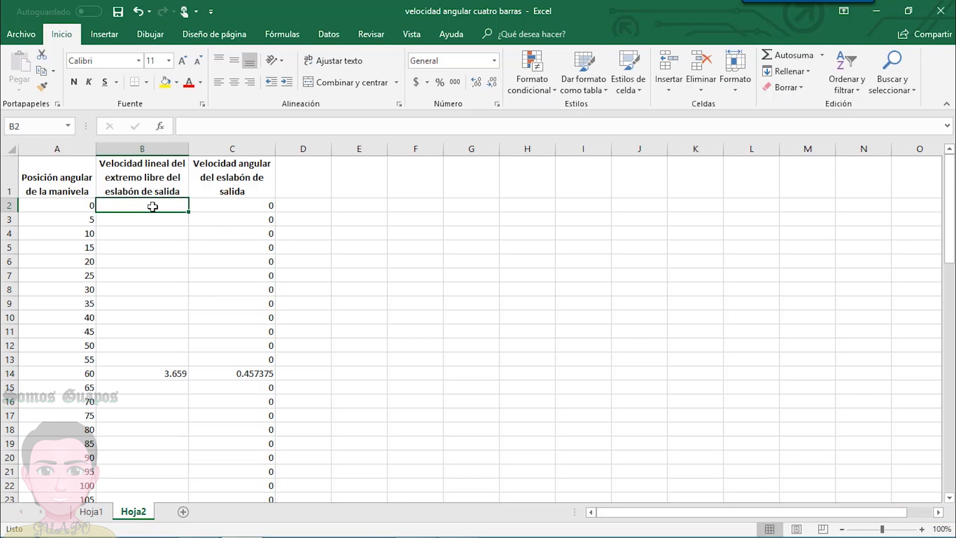
pyautogui.write('-5.333')
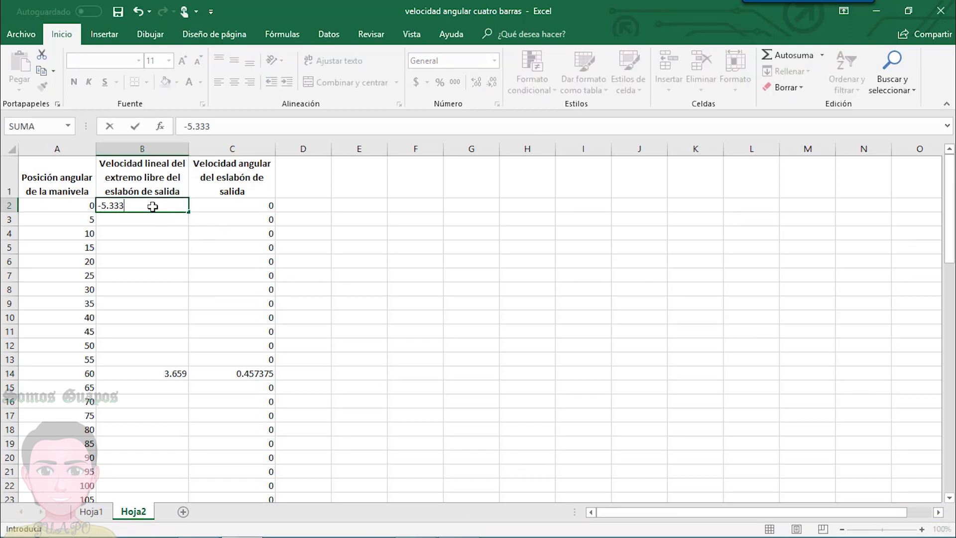
pyautogui.press('Return')
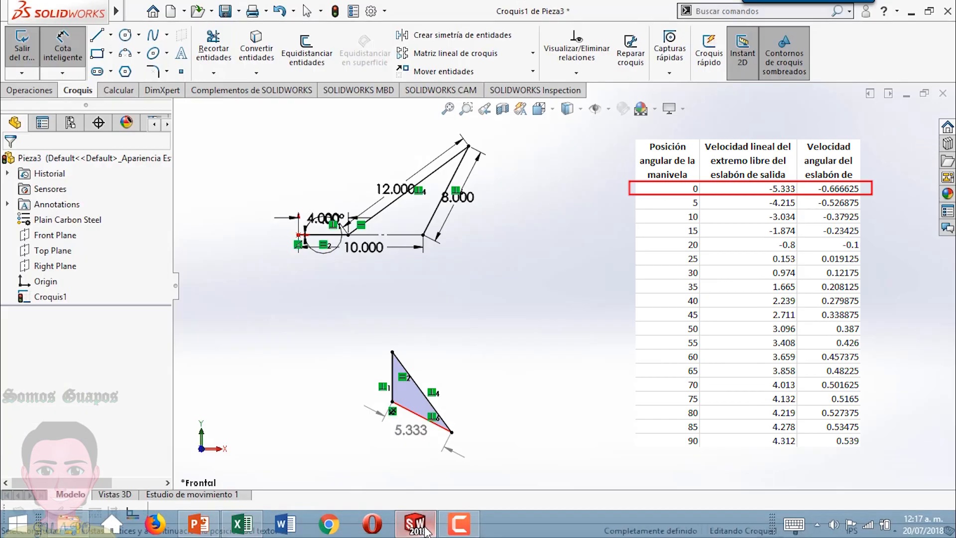
# - Return to SOLIDWORKS and set the crank angle dimension to 5°
pyautogui.click(415, 523)
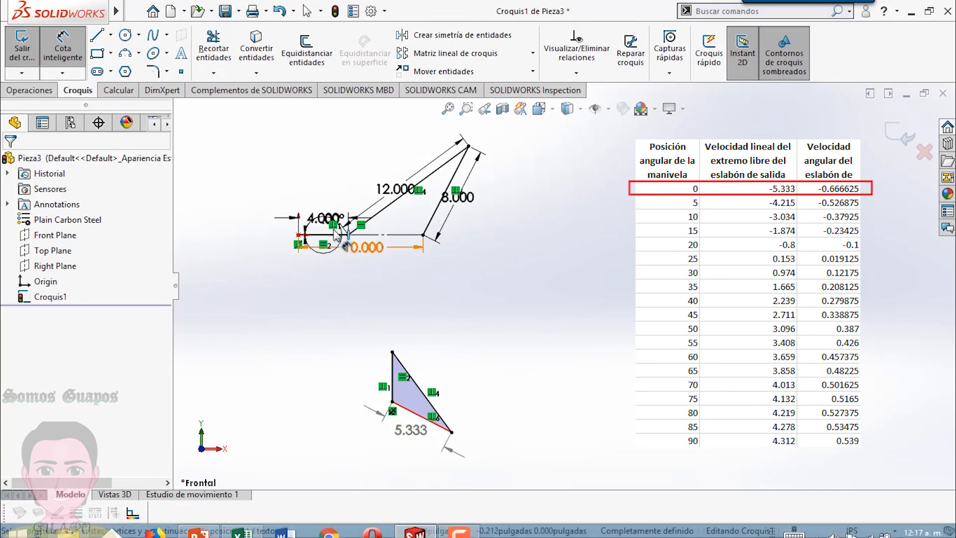
pyautogui.doubleClick(331, 216)
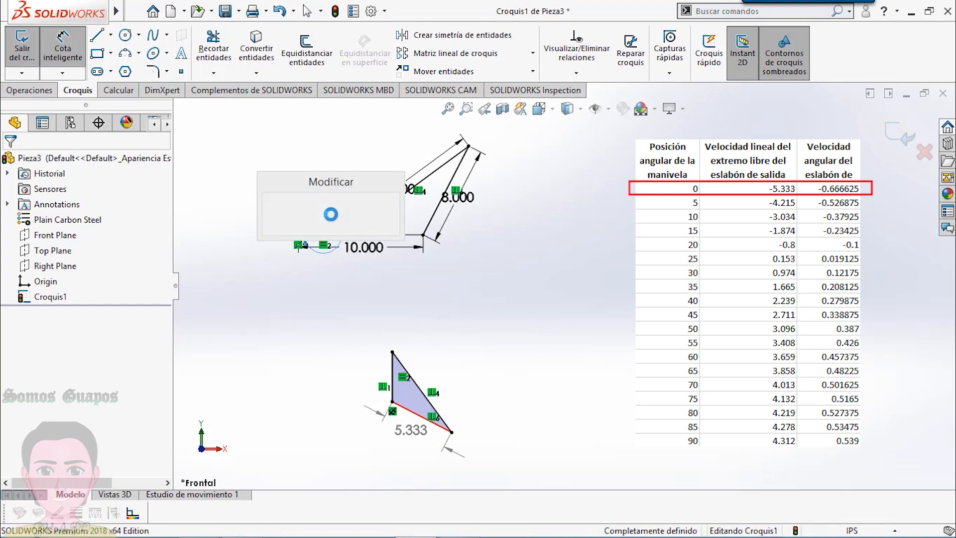
pyautogui.write('5')
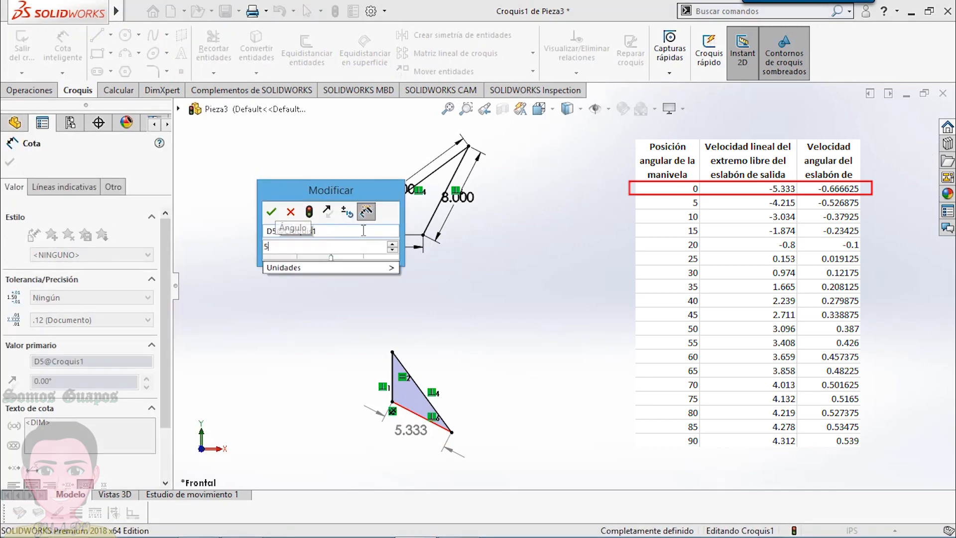
pyautogui.press('Return')
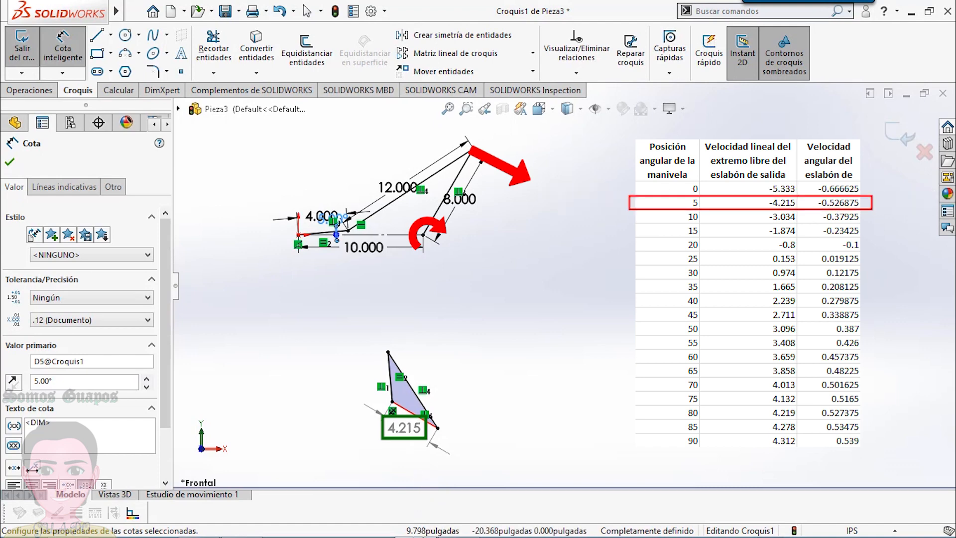
# - Switch to Excel and enter -4.215 as the linear velocity for the 5° crank position
pyautogui.click(242, 531)
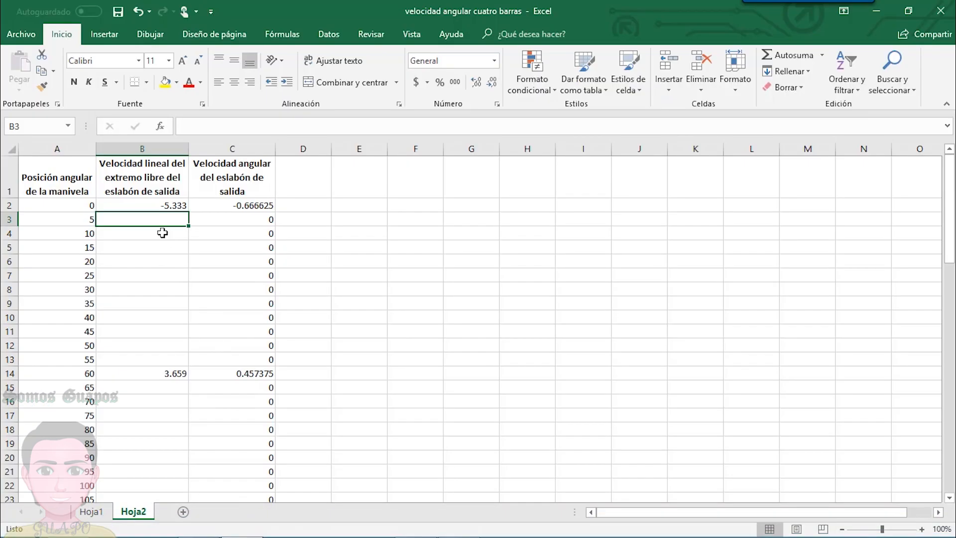
pyautogui.write('-4.')
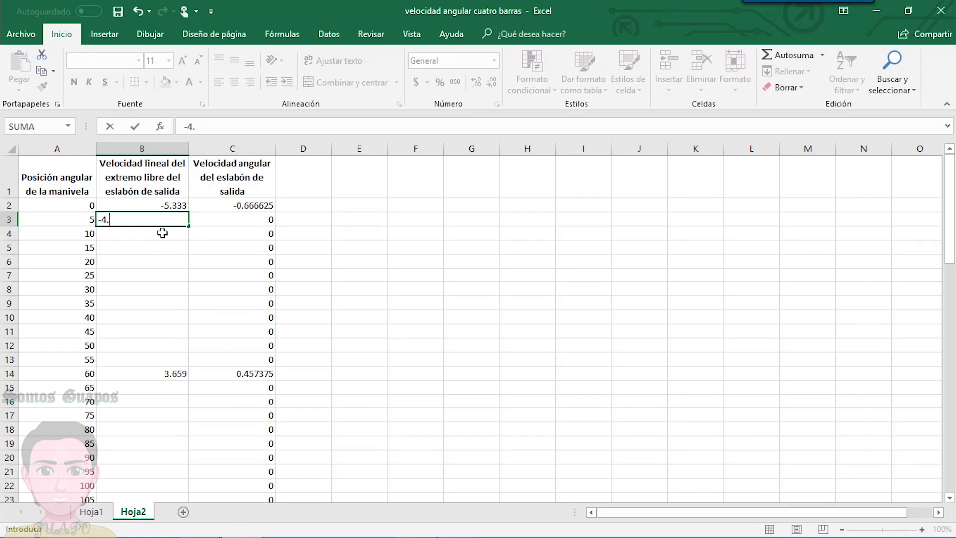
pyautogui.press('Return')
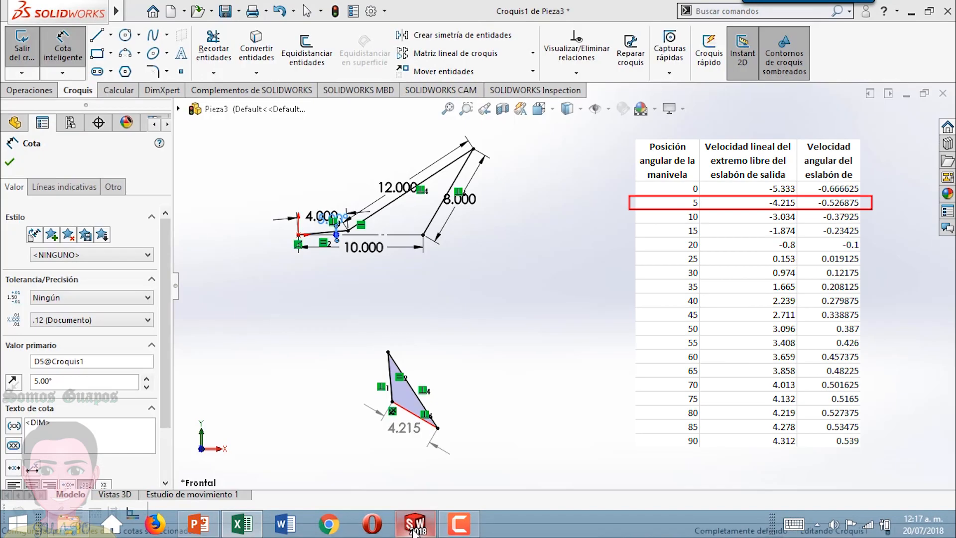
# - Return to SOLIDWORKS and set the crank angle dimension to 10°
pyautogui.click(414, 530)
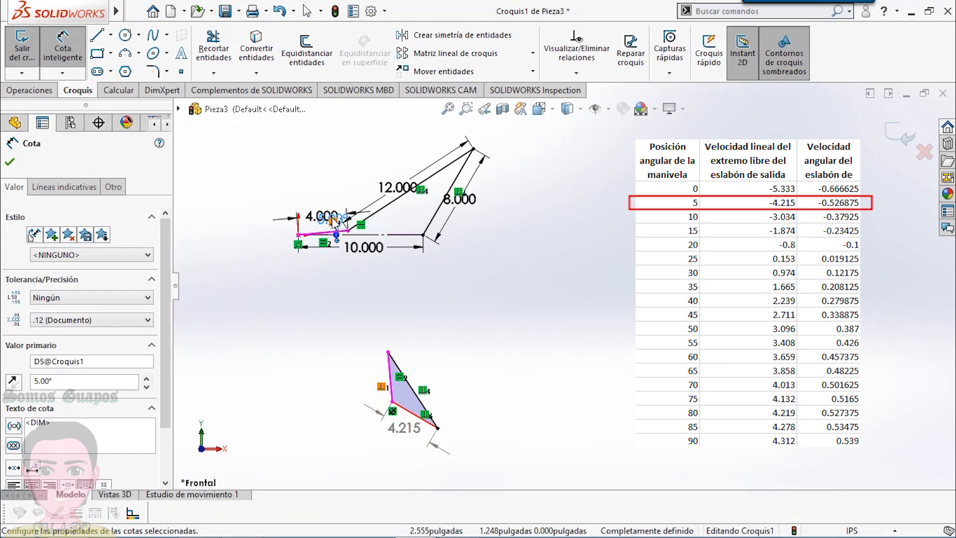
pyautogui.doubleClick(347, 219)
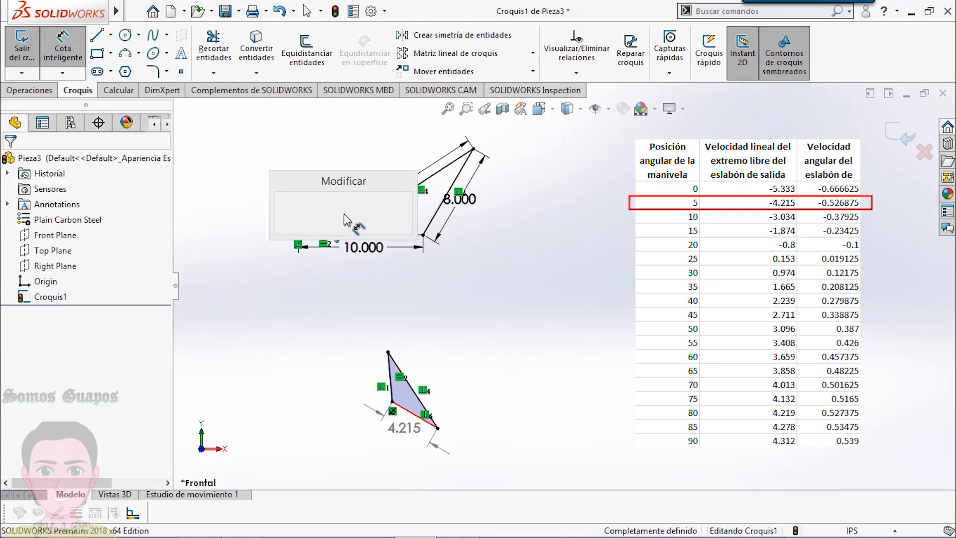
pyautogui.write('10')
pyautogui.press('Return')
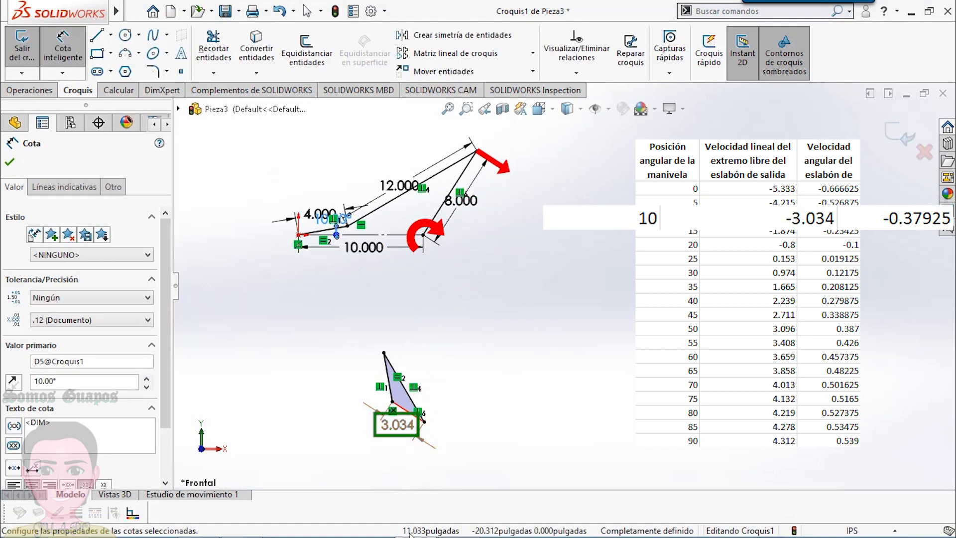
# - Switch to Excel and enter -3.034 as the linear velocity for the 10° crank position
pyautogui.moveTo(410, 536)
pyautogui.click(249, 525)
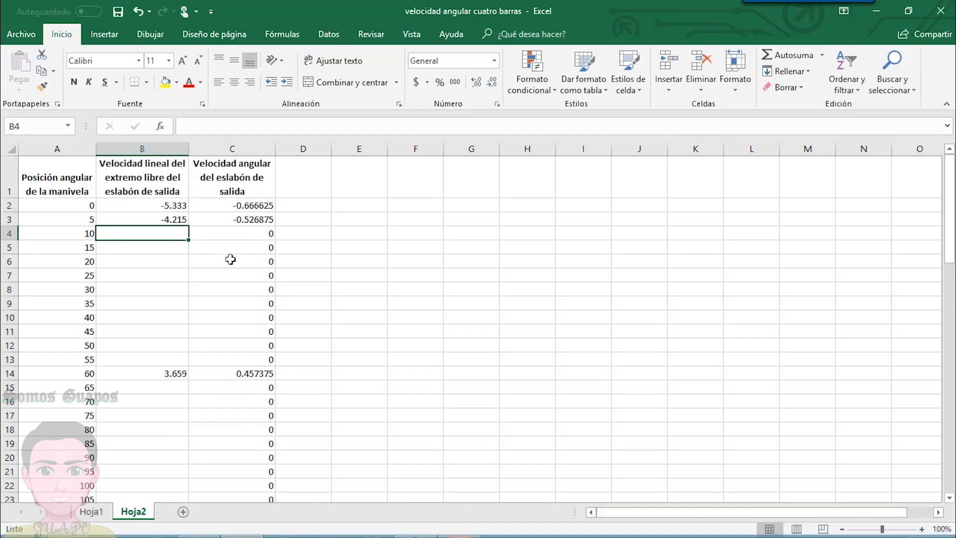
pyautogui.write('-3.034')
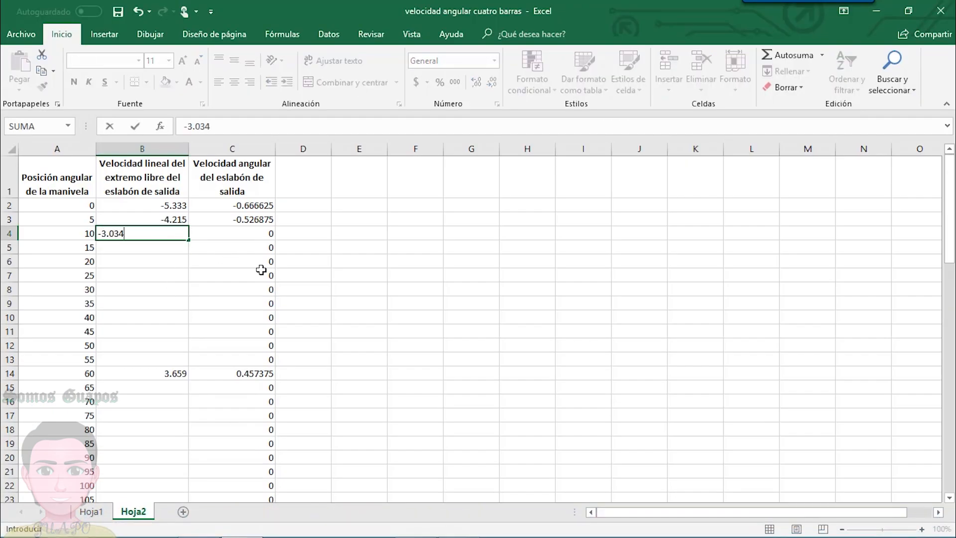
pyautogui.press('Return')
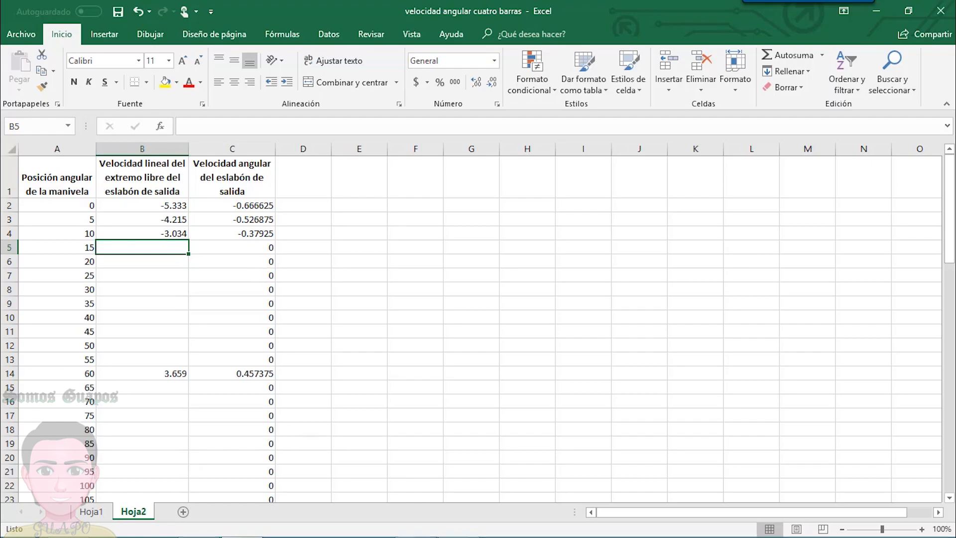
# - Return to SOLIDWORKS and set the crank angle dimension to 15°
pyautogui.click(415, 525)
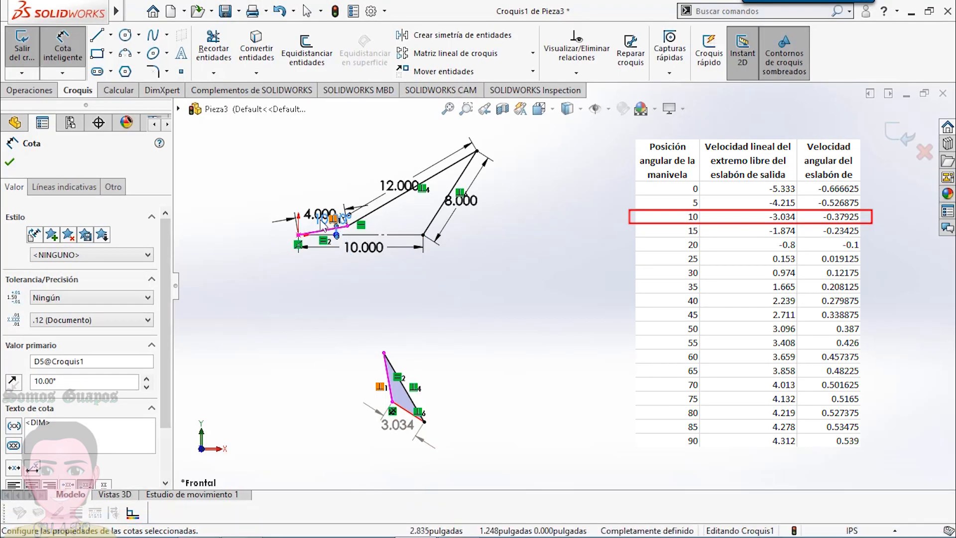
pyautogui.doubleClick(324, 224)
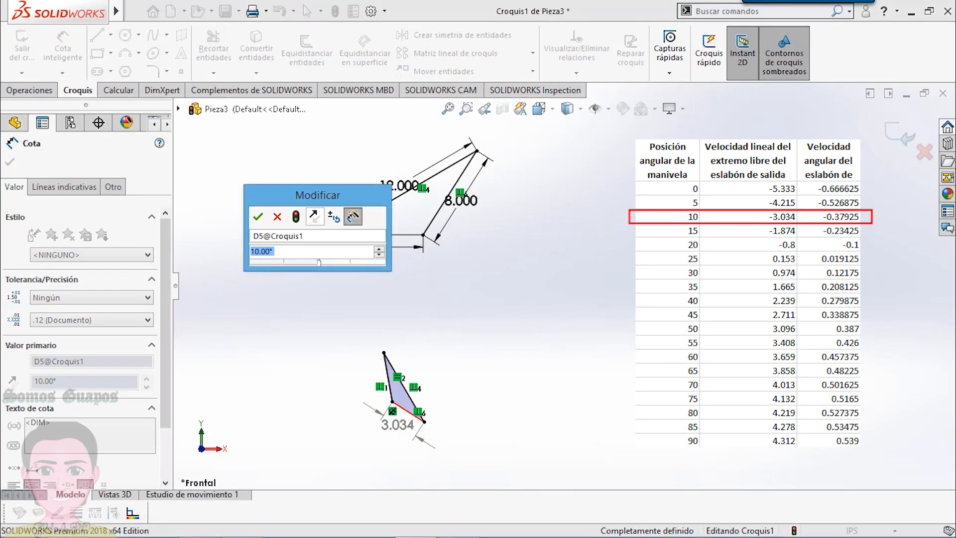
pyautogui.write('15')
pyautogui.press('Return')
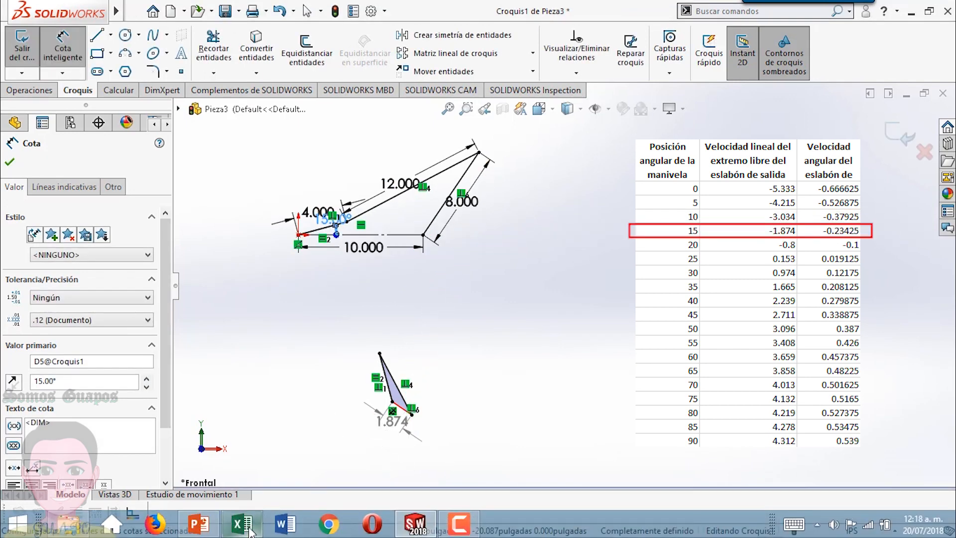
# - Switch to Excel and enter -1.874 as the linear velocity for the 15° crank position
pyautogui.click(242, 524)
pyautogui.write('1')
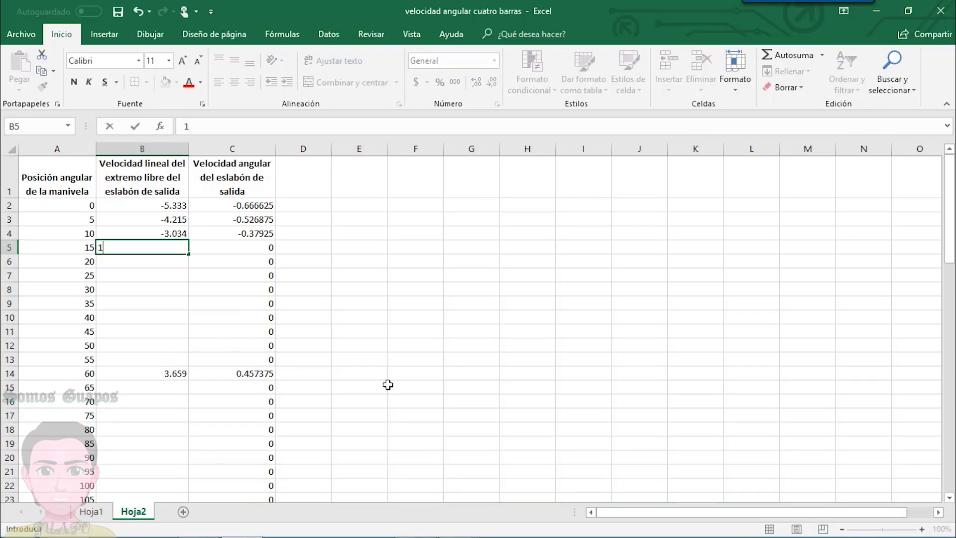
pyautogui.write('-1.874')
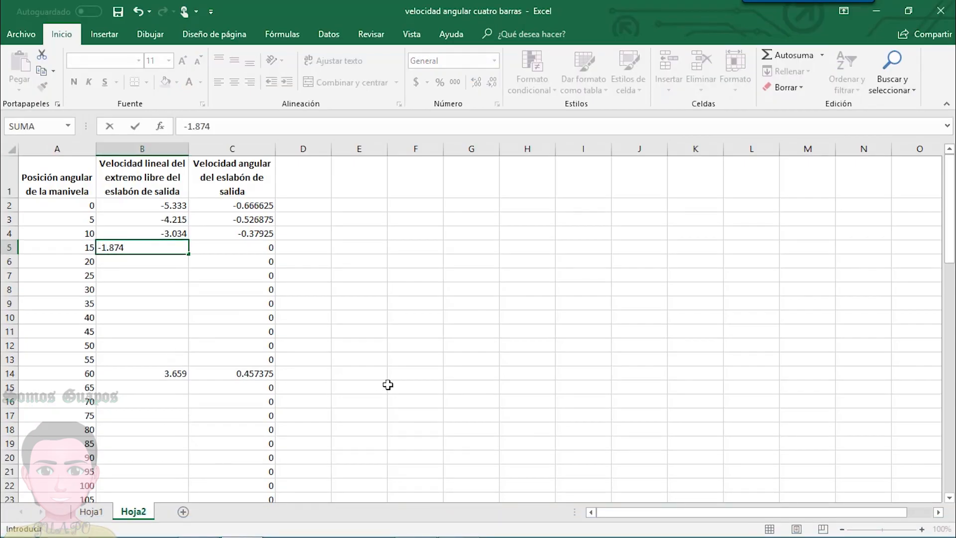
pyautogui.press('Return')
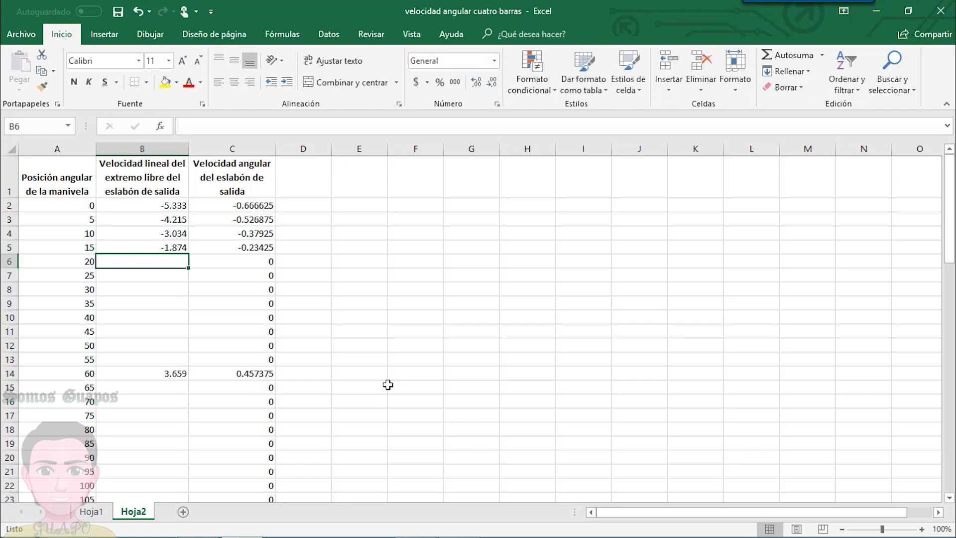
# - Return to SOLIDWORKS, set the crank angle to 20° and move its dimension text clear of the crank, towards the output link's pivot
pyautogui.moveTo(333, 532)
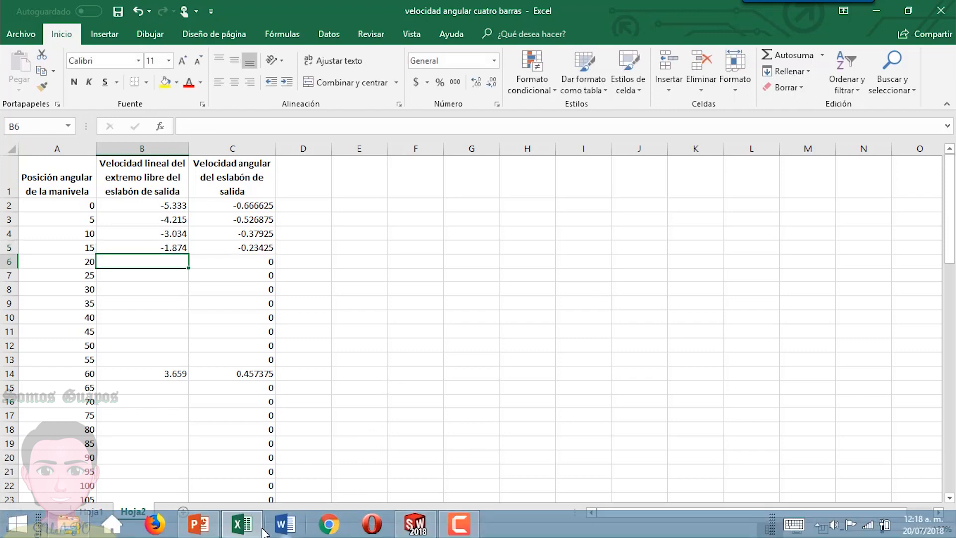
pyautogui.click(409, 528)
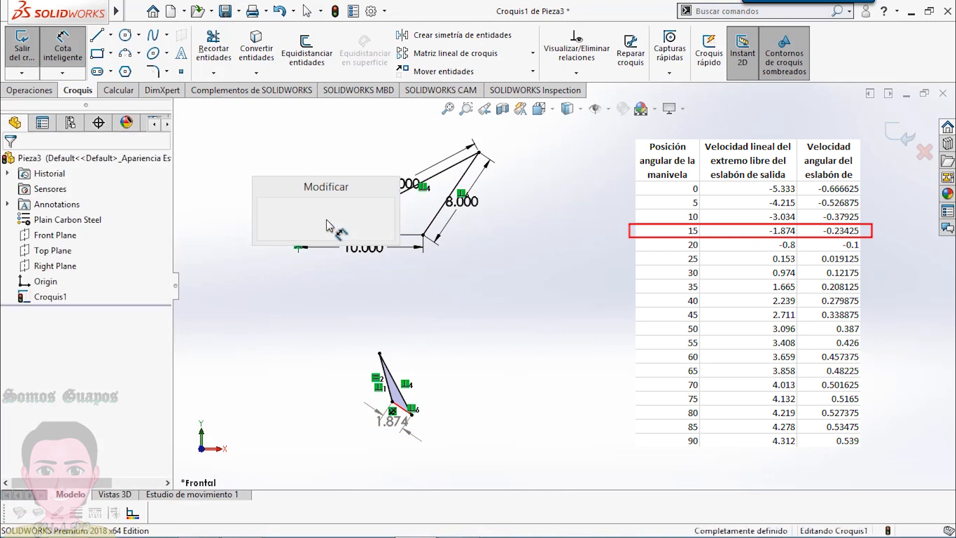
pyautogui.write('20')
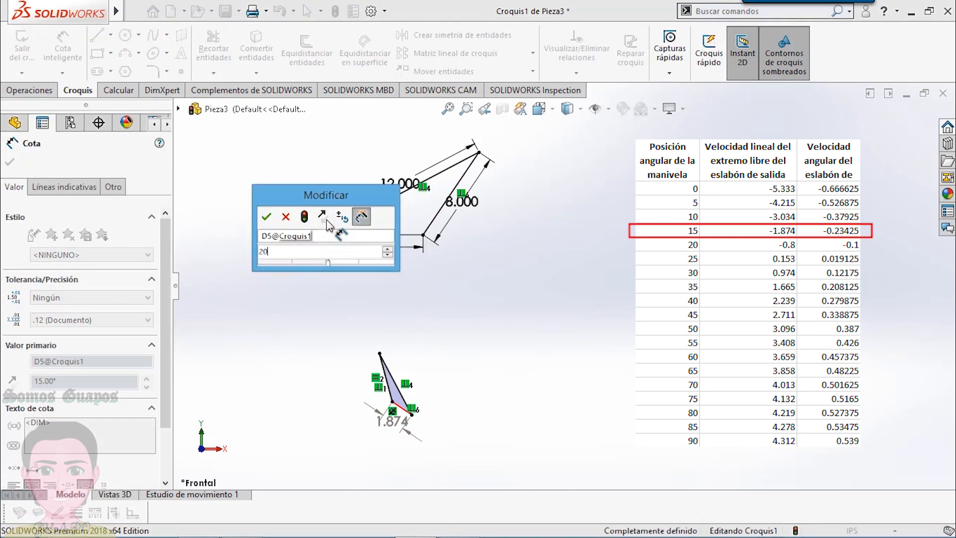
pyautogui.press('Return')
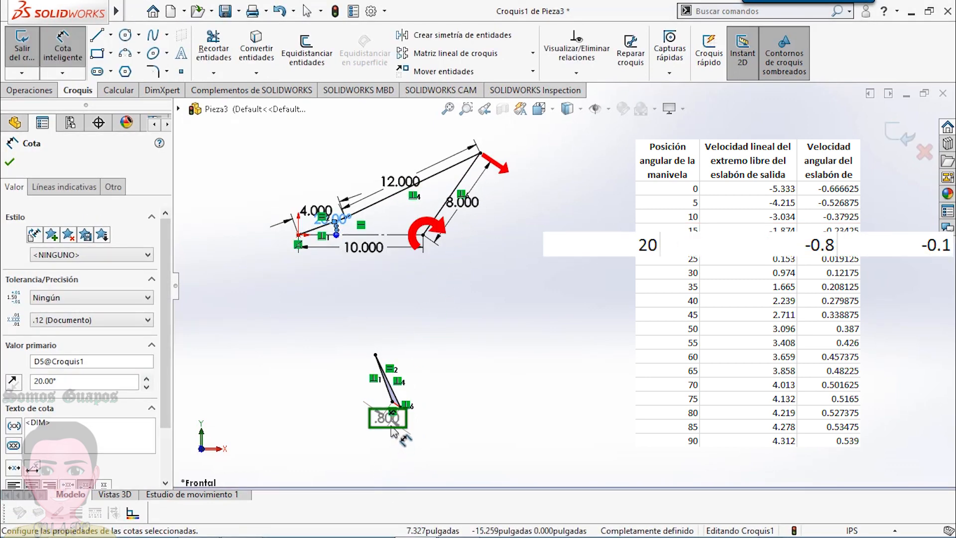
pyautogui.click(493, 398)
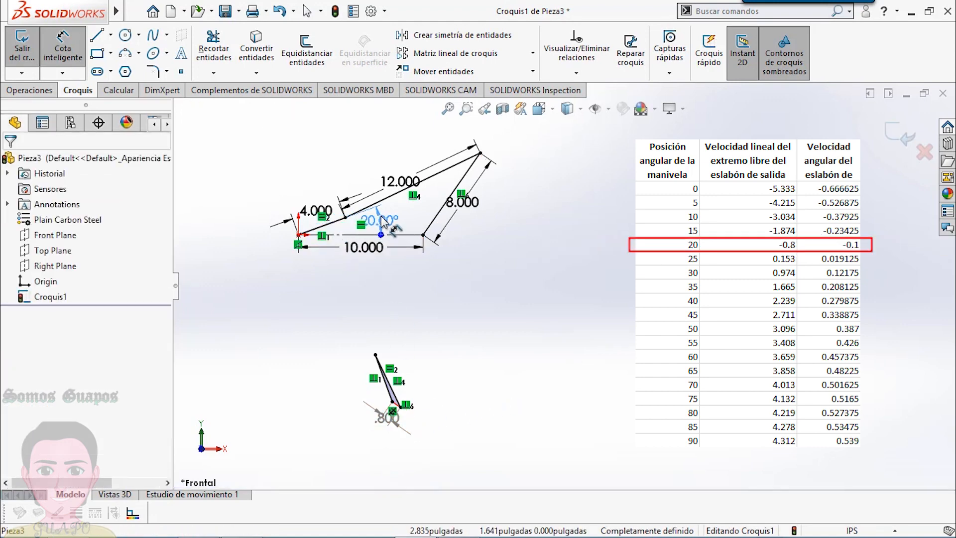
pyautogui.click(378, 219)
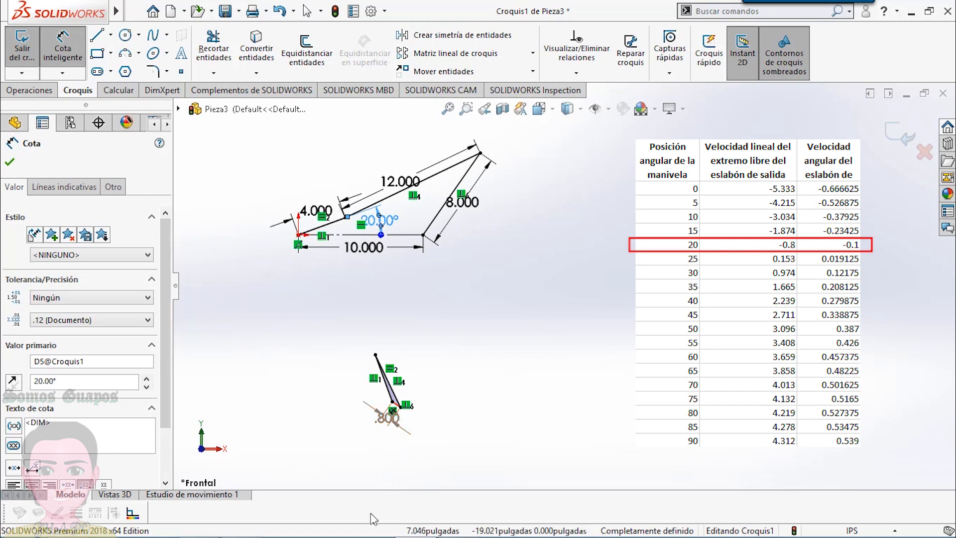
# - Switch to Excel and enter -0.8 as the linear velocity for the 20° crank position
pyautogui.click(238, 528)
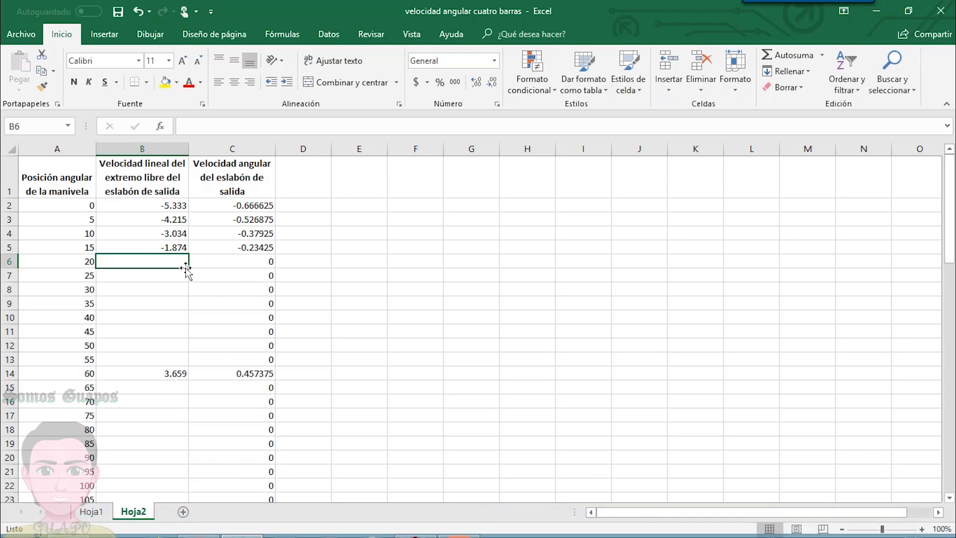
pyautogui.write('-0.8')
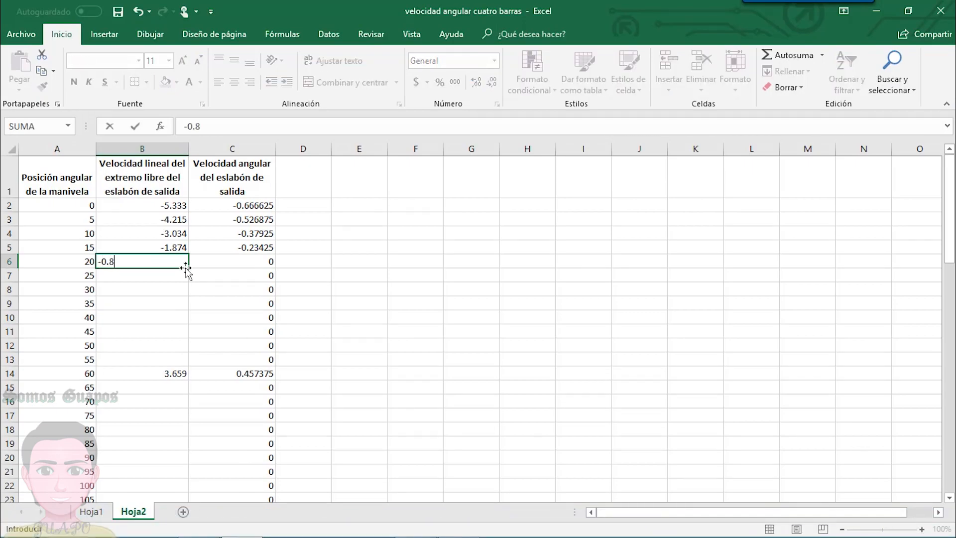
pyautogui.press('Return')
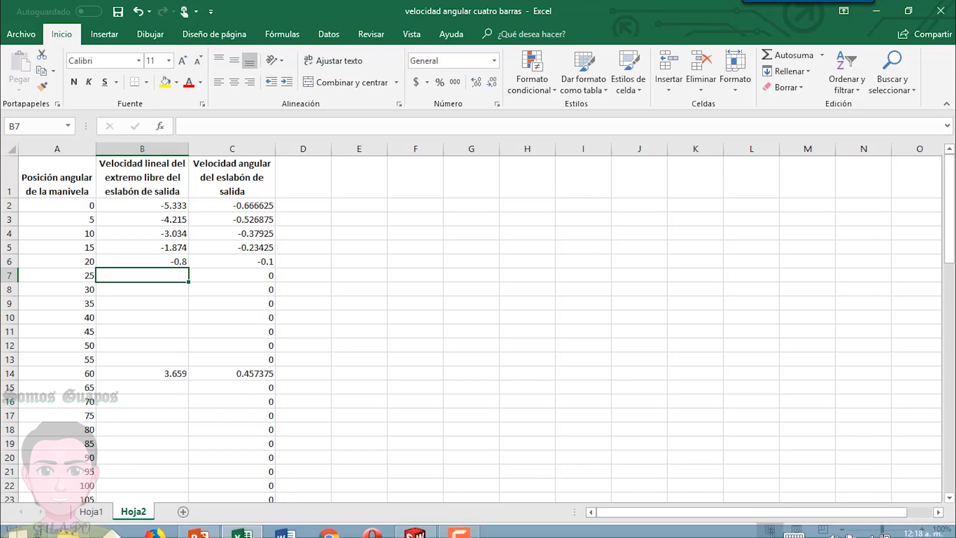
# - Return to SOLIDWORKS and set the crank angle dimension to 25°
pyautogui.click(421, 528)
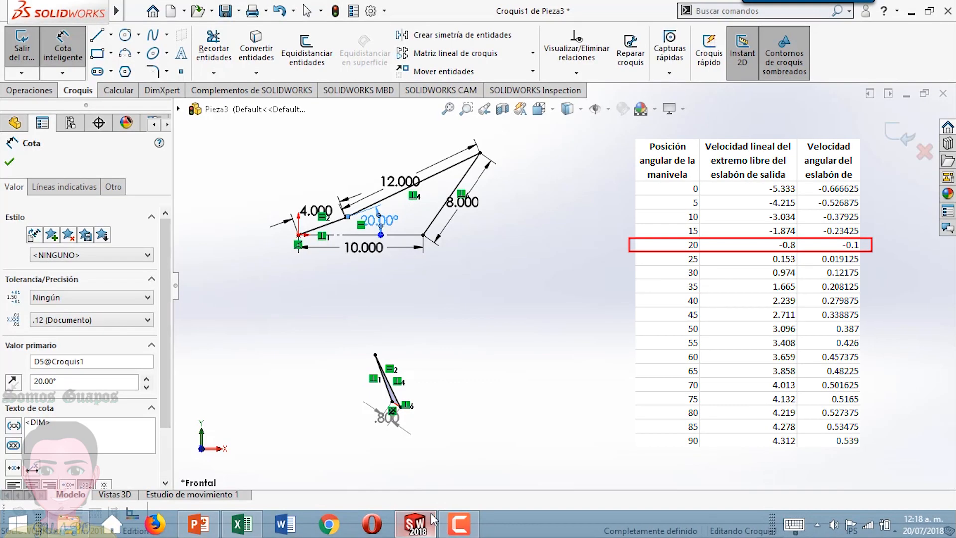
pyautogui.doubleClick(379, 222)
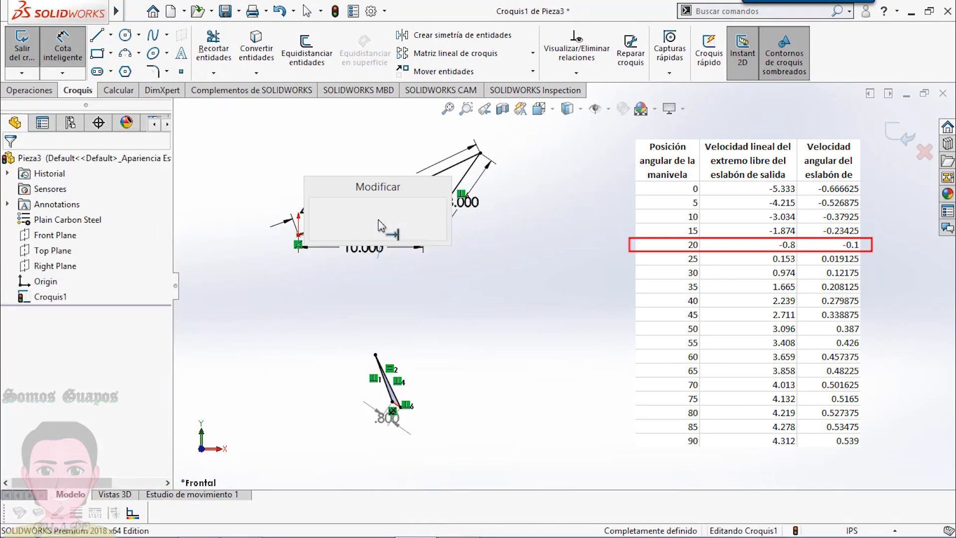
pyautogui.write('25')
pyautogui.press('Return')
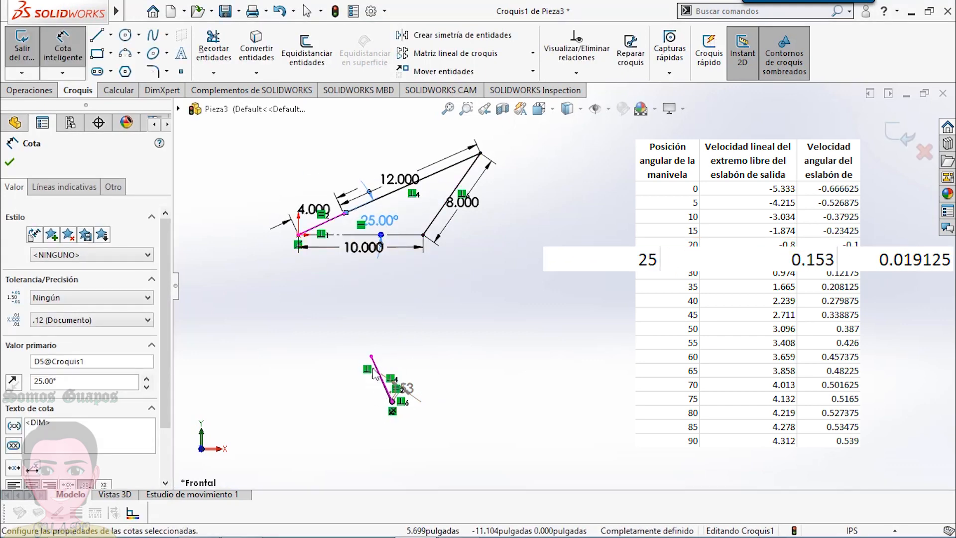
# - Examine the output velocity vector on the velocity polygon and compare its direction with the free end of the linkage's output link
pyautogui.scroll(-4, 371, 397)
pyautogui.scroll(-6, 447, 394)
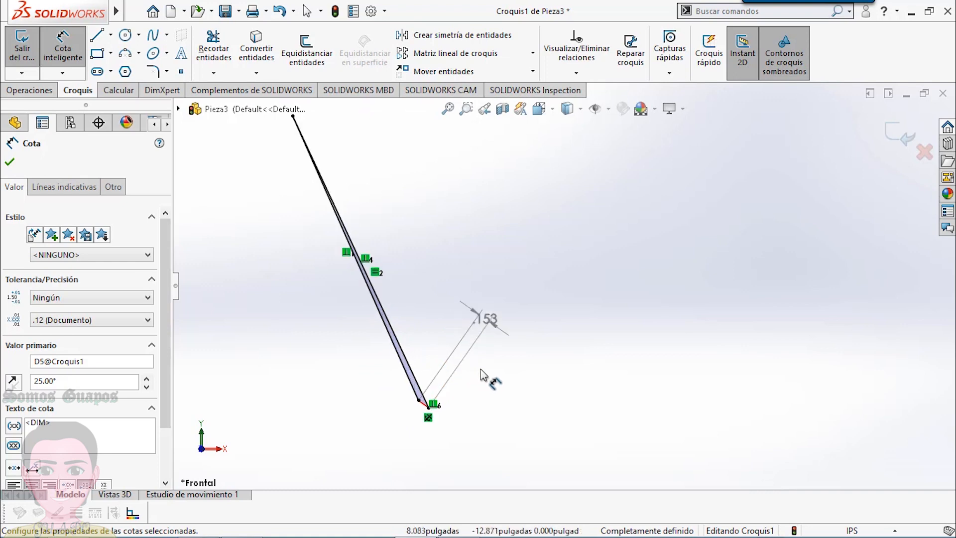
pyautogui.scroll(-2, 448, 399)
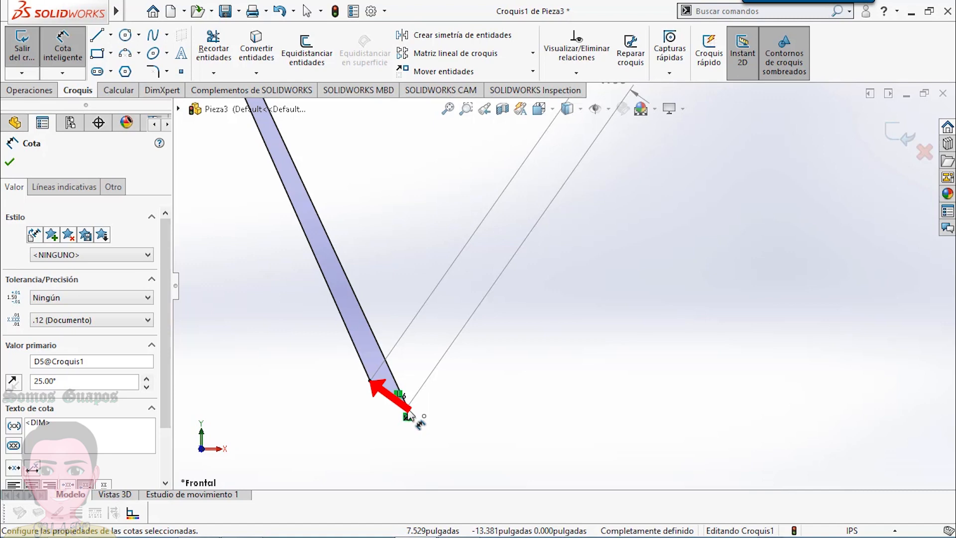
pyautogui.scroll(5, 567, 277)
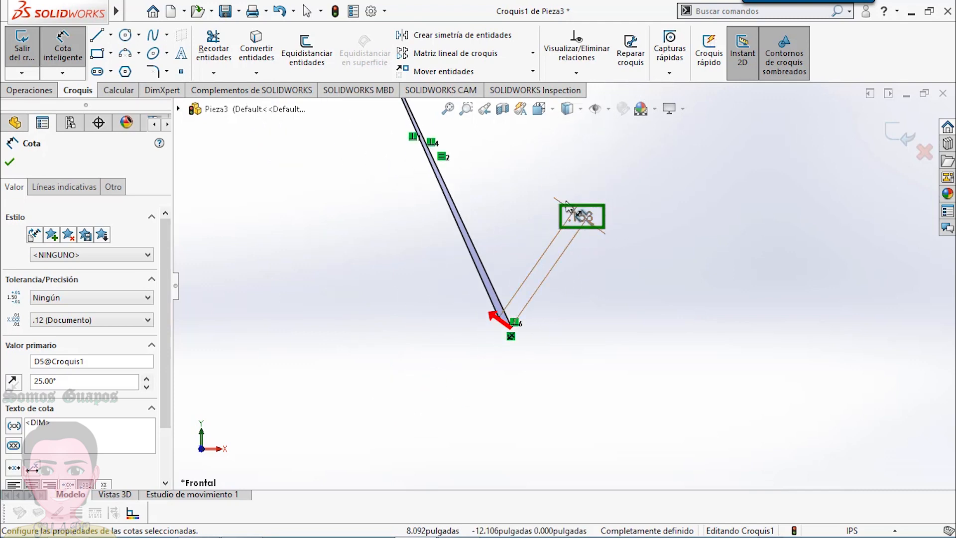
pyautogui.scroll(5, 573, 208)
pyautogui.scroll(-5, 600, 187)
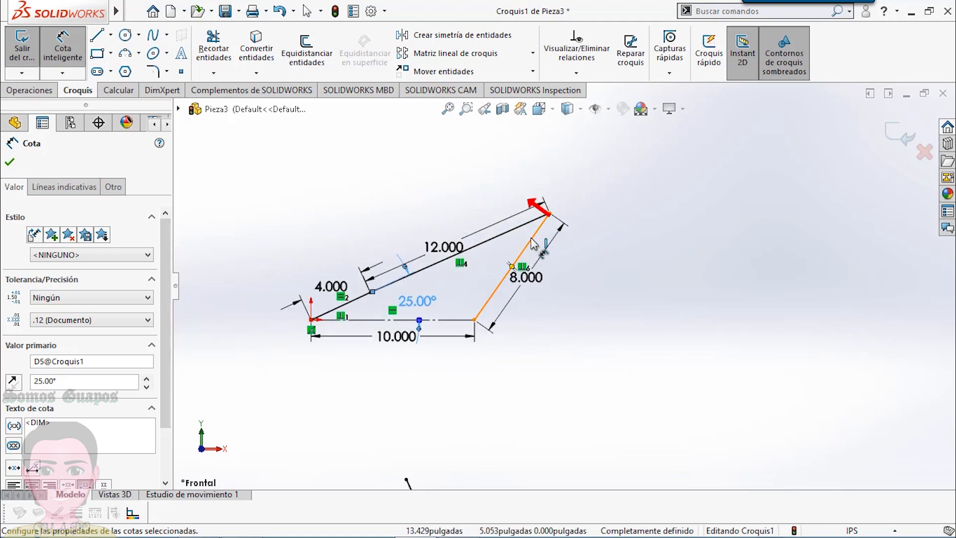
pyautogui.scroll(5, 548, 298)
pyautogui.scroll(-3, 673, 347)
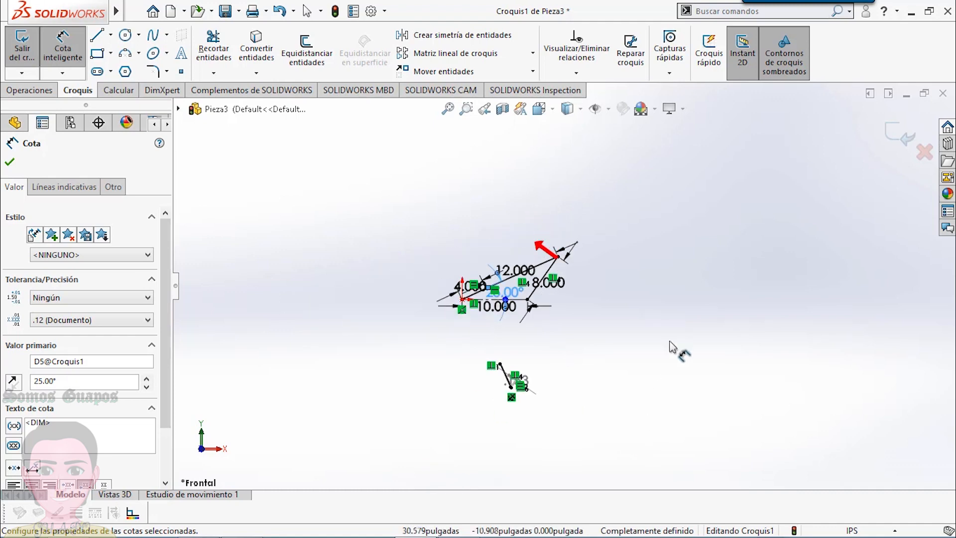
pyautogui.scroll(-2, 682, 298)
pyautogui.scroll(2, 616, 433)
pyautogui.scroll(-2, 617, 433)
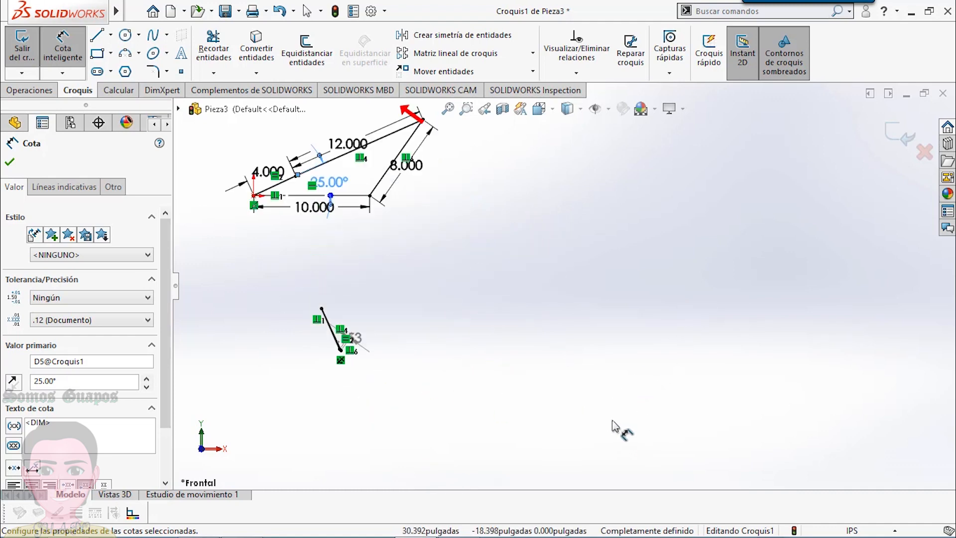
pyautogui.scroll(2, 633, 308)
pyautogui.scroll(-2, 640, 294)
pyautogui.scroll(2, 647, 278)
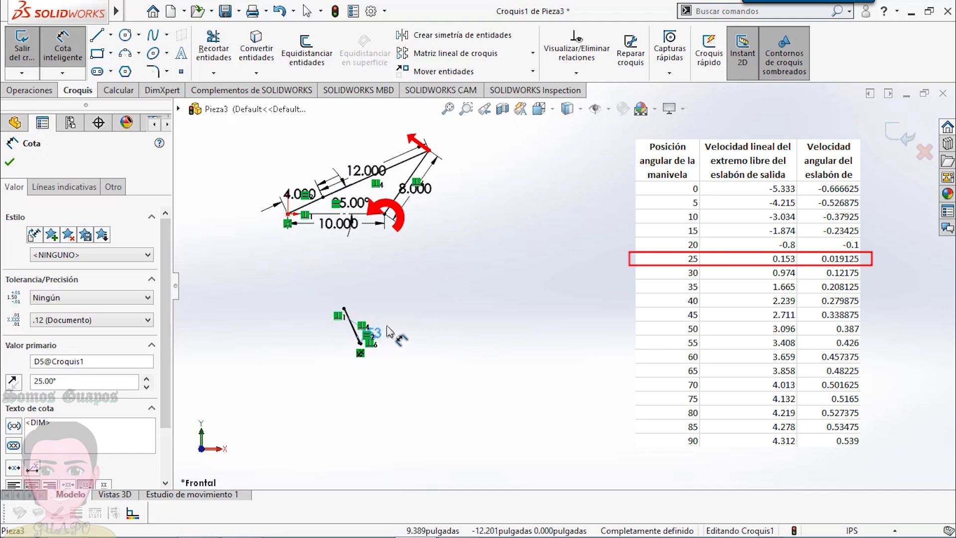
# - Move the driven velocity dimension's text clear of the polygon and enter 0.153 in Excel as the linear velocity for the 25° crank position
pyautogui.click(414, 329)
pyautogui.moveTo(423, 532)
pyautogui.click(242, 523)
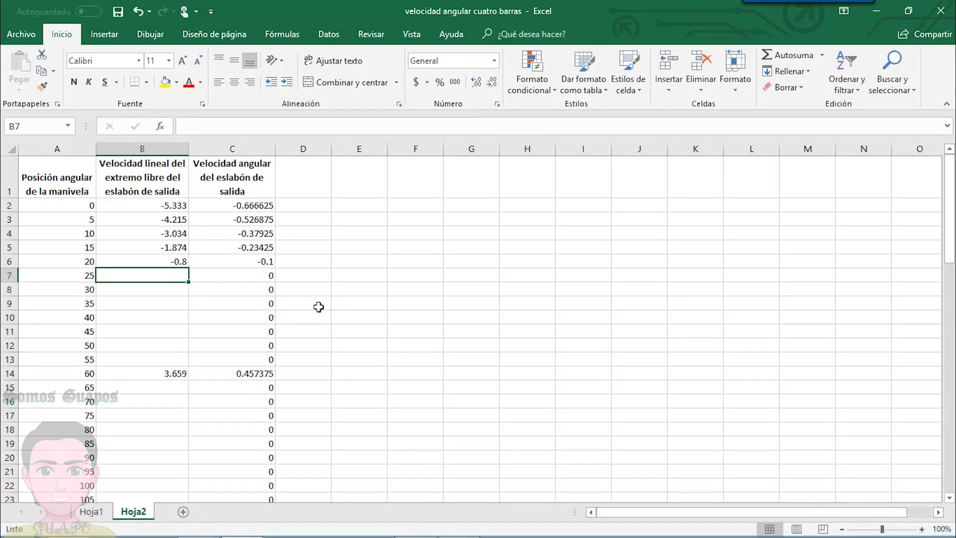
pyautogui.write('0.')
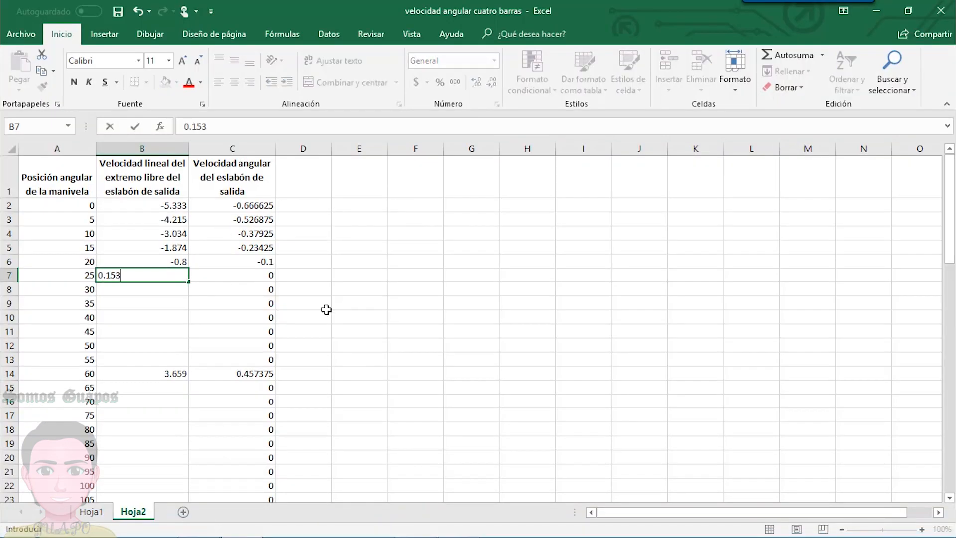
pyautogui.write('153')
pyautogui.press('Return')
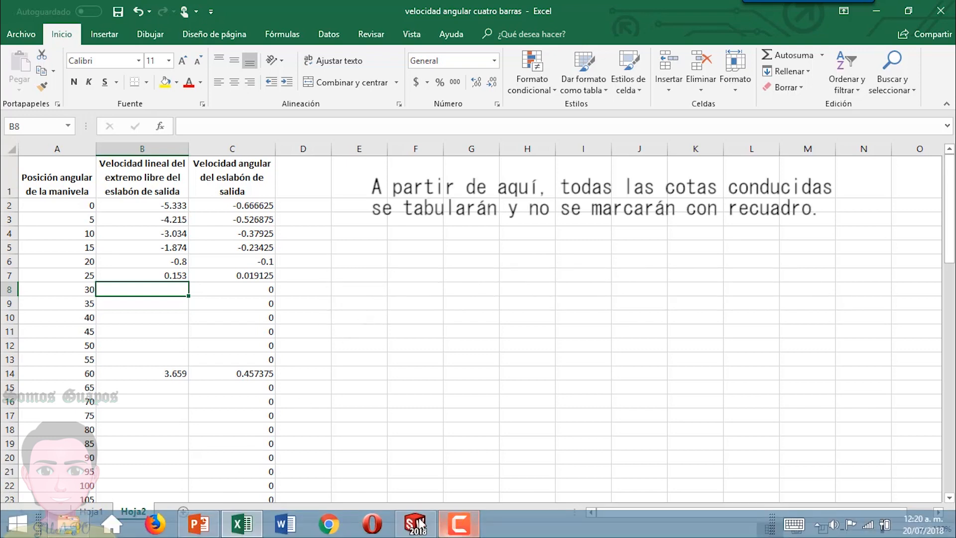
# - Return to SOLIDWORKS and set the crank angle dimension to 30°
pyautogui.click(417, 523)
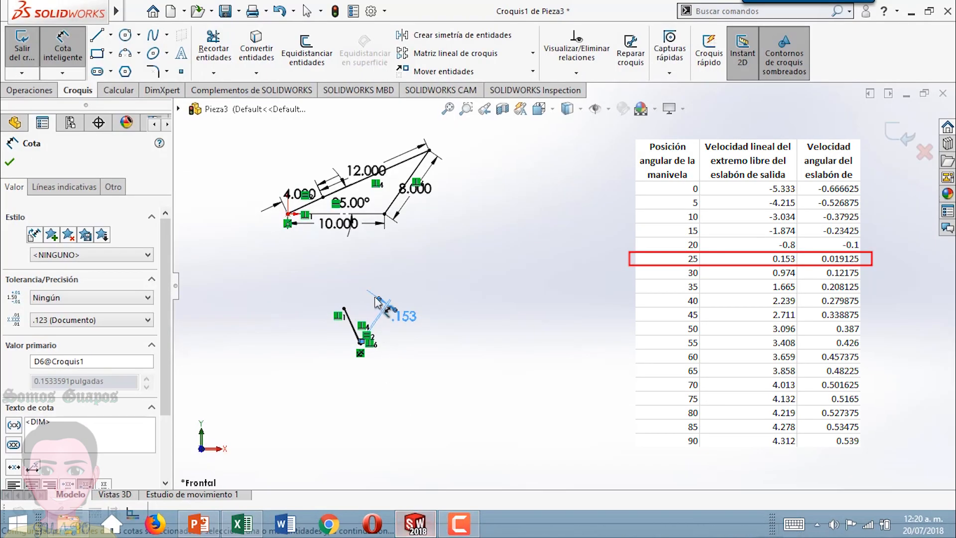
pyautogui.doubleClick(356, 209)
pyautogui.write('0.974')
pyautogui.press('Return')
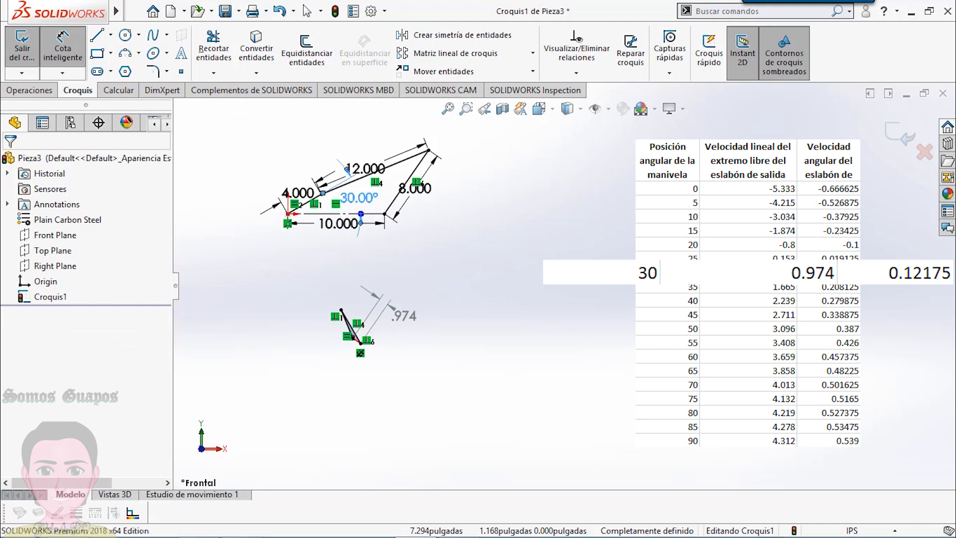
# - Set the crank angle to 35° and then 40°, reading the driven velocity dimension at each position
pyautogui.doubleClick(363, 200)
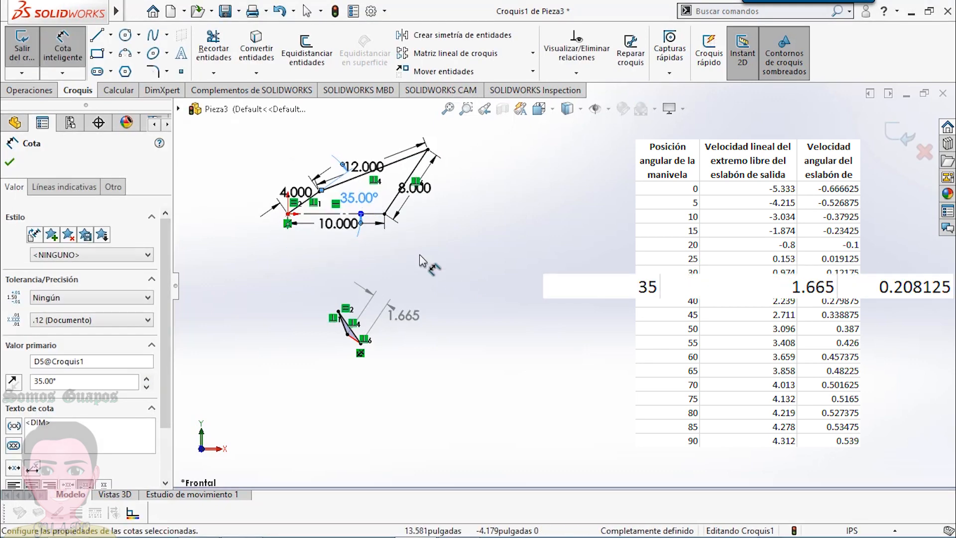
pyautogui.click(431, 262)
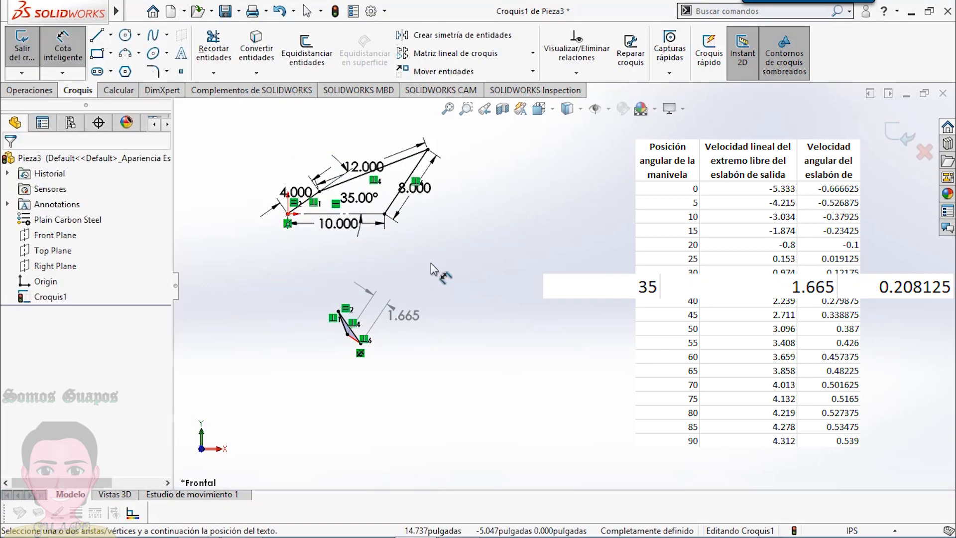
pyautogui.click(363, 200)
pyautogui.write('40')
pyautogui.press('Return')
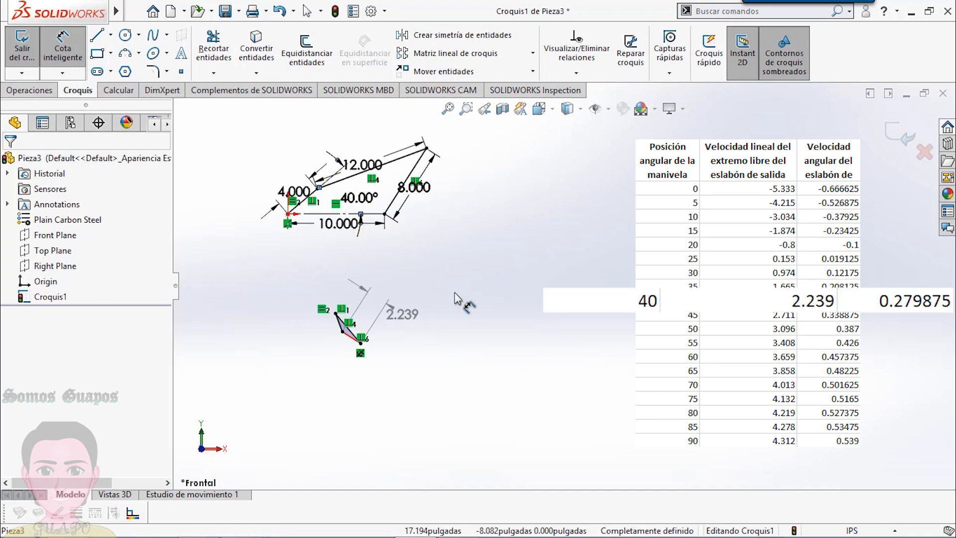
# - Advance the crank angle through 45°, 50° and 55°, reading the driven velocity dimension at each position
pyautogui.doubleClick(363, 201)
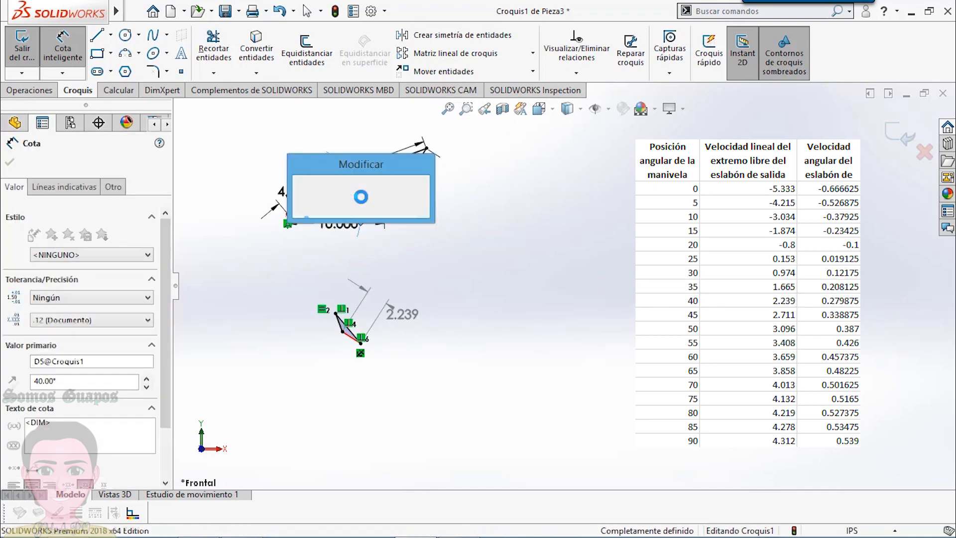
pyautogui.write('45')
pyautogui.press('Return')
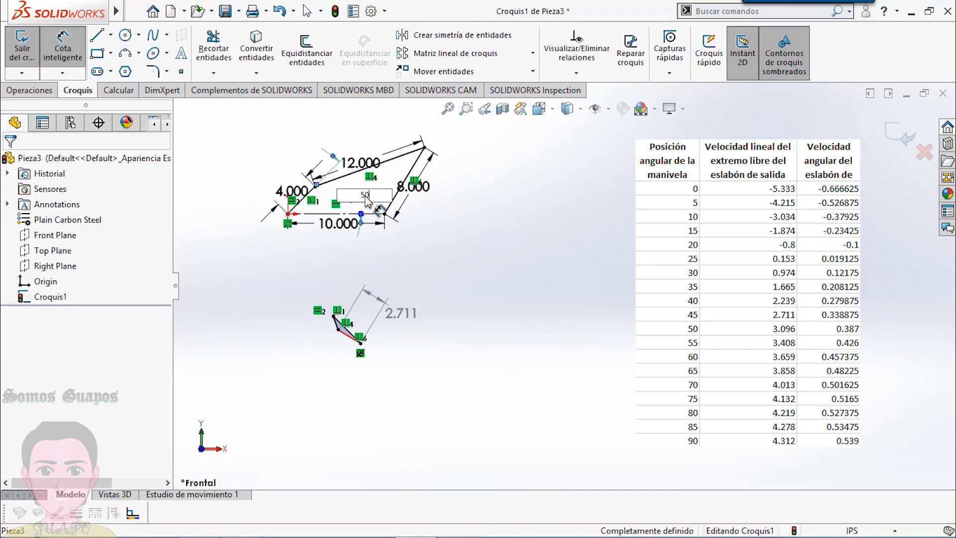
pyautogui.click(366, 196)
pyautogui.write('50')
pyautogui.press('Return')
pyautogui.write('55')
pyautogui.press('Return')
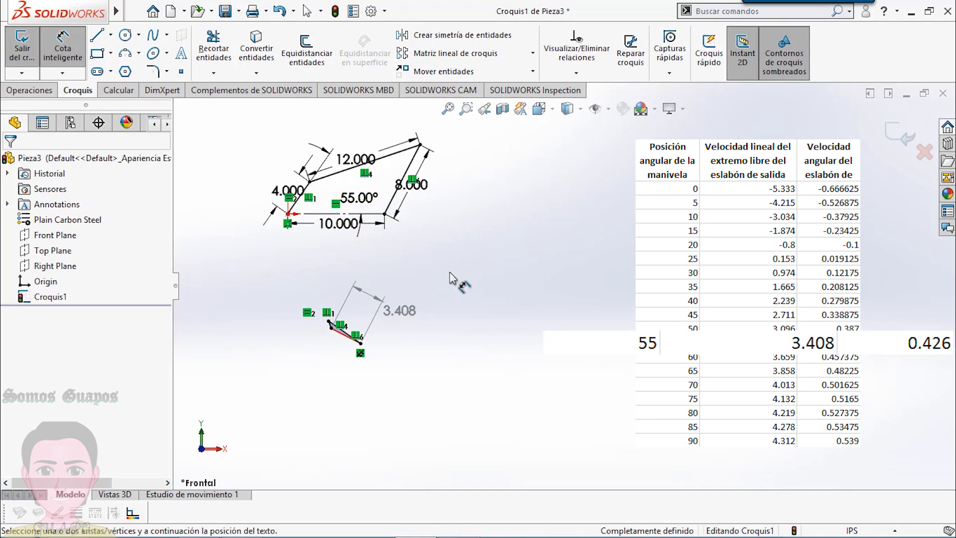
# - Set the crank angle to 60° and then 65°, reading the driven velocity dimension at each position
pyautogui.click(359, 198)
pyautogui.write('60')
pyautogui.press('Return')
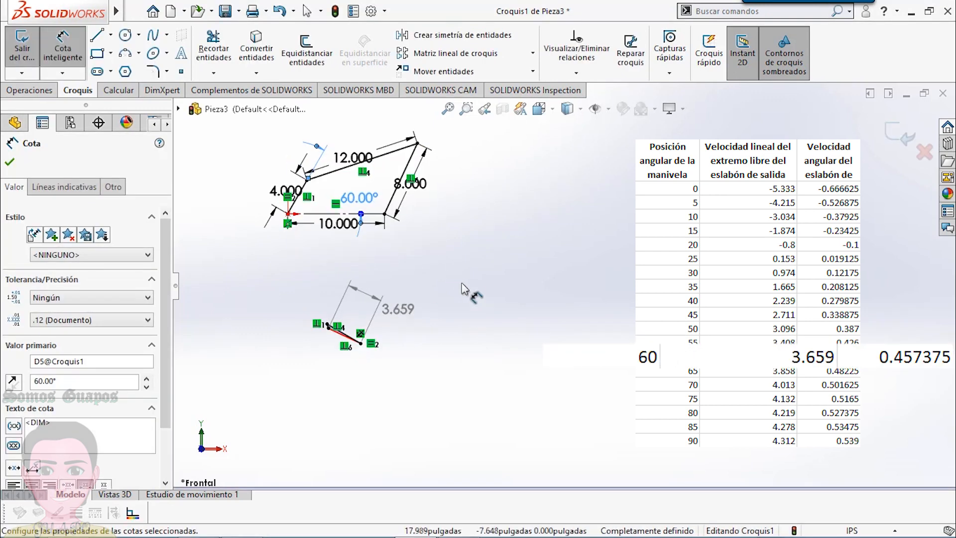
pyautogui.click(458, 284)
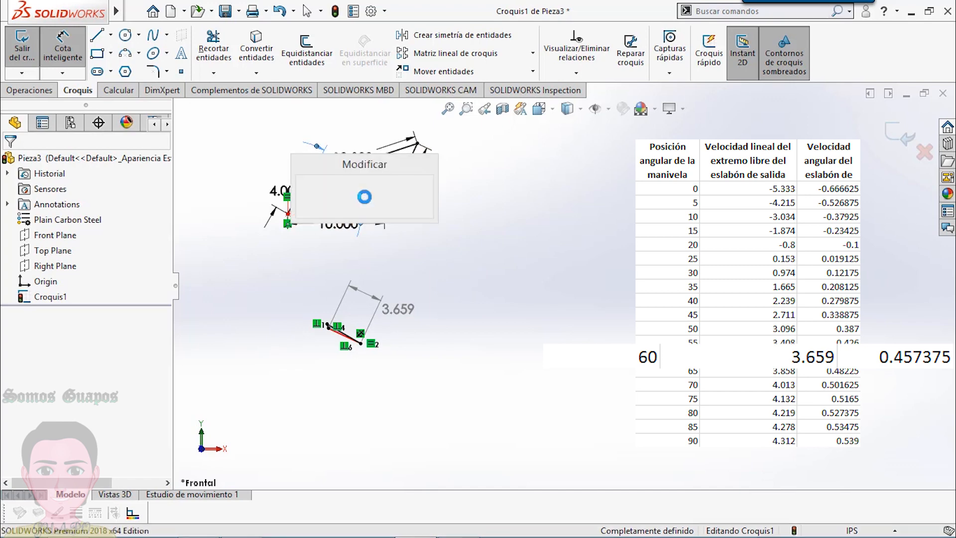
pyautogui.click(359, 198)
pyautogui.write('65')
pyautogui.press('Return')
pyautogui.click(433, 270)
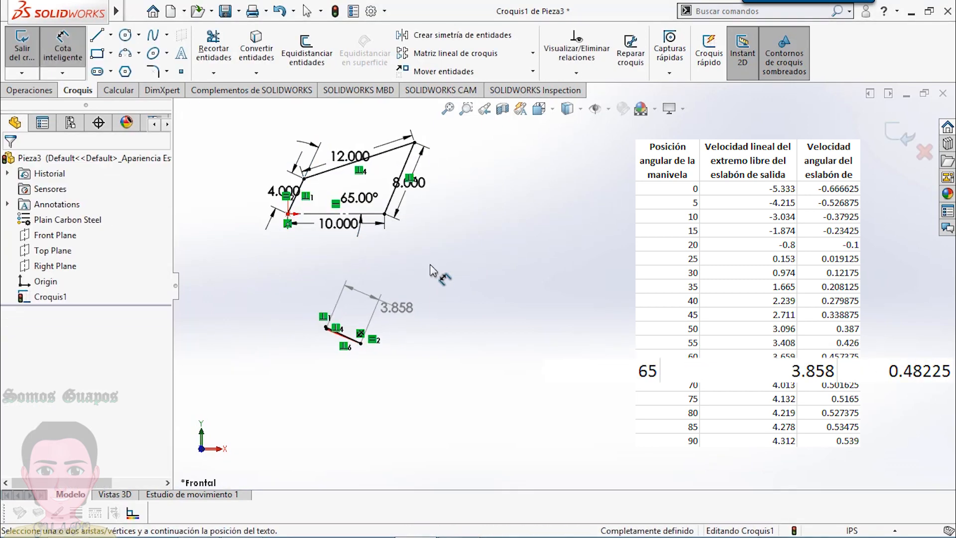
# - Set the crank angle to 70° and then 75°, reading the driven velocity dimension at each position
pyautogui.click(359, 198)
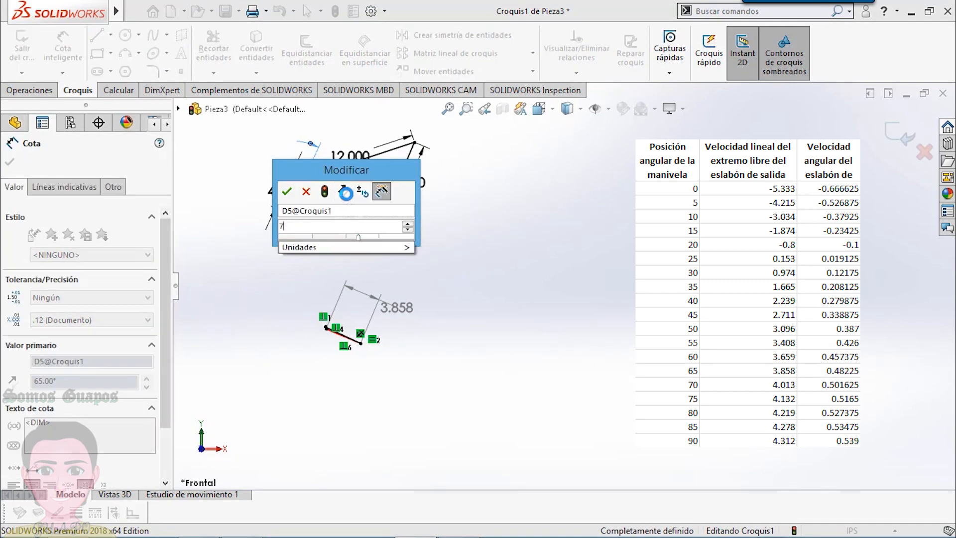
pyautogui.write('70')
pyautogui.press('Return')
pyautogui.click(421, 261)
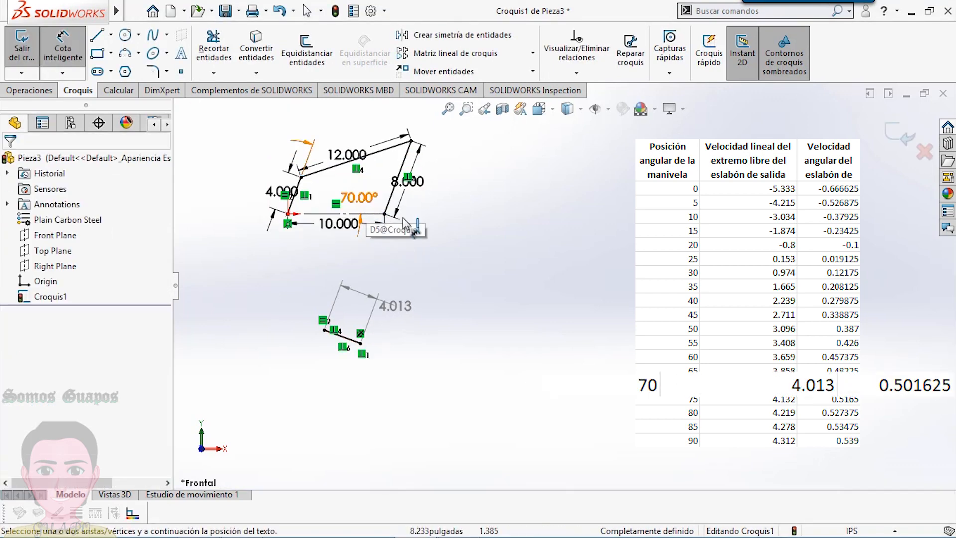
pyautogui.click(358, 197)
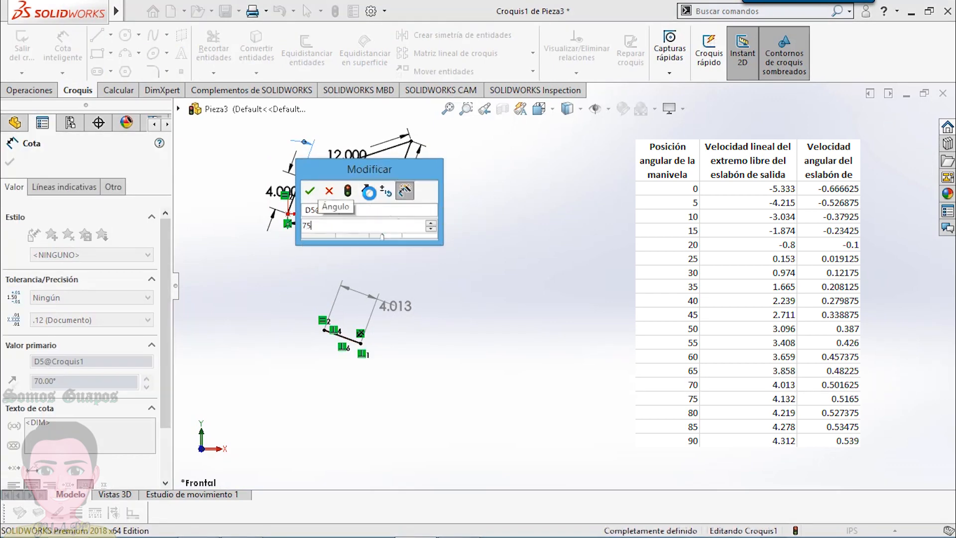
pyautogui.write('75')
pyautogui.press('Return')
pyautogui.click(410, 291)
# - Set the crank angle to 80°, centre the driven velocity dimension's text between its extension lines, and set the angle to 85°
pyautogui.click(358, 197)
pyautogui.write('80')
pyautogui.press('Return')
pyautogui.click(476, 278)
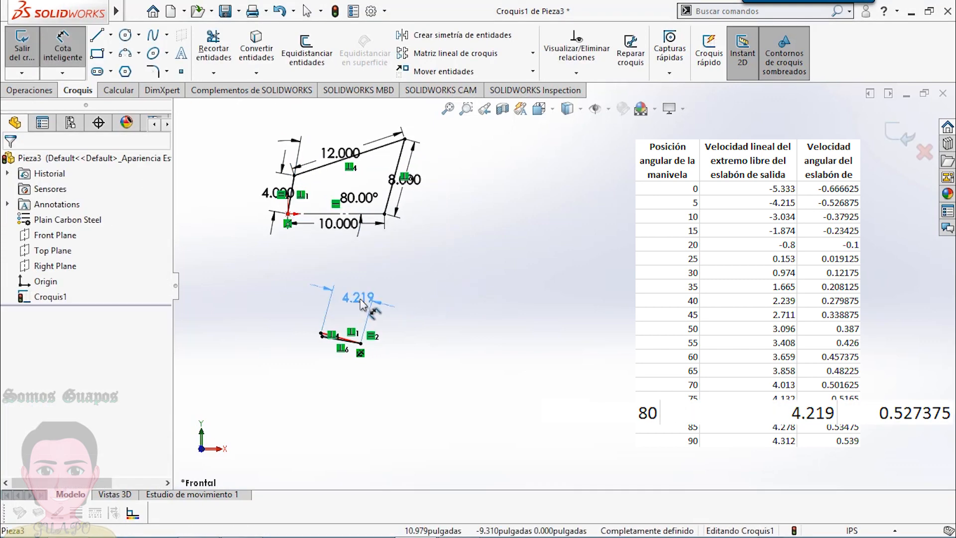
pyautogui.click(367, 201)
pyautogui.write('85')
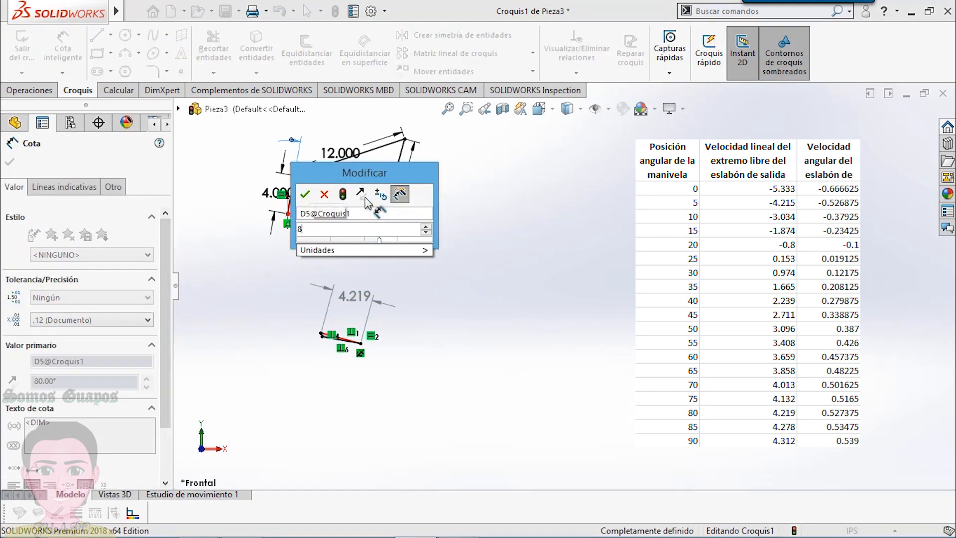
pyautogui.press('Return')
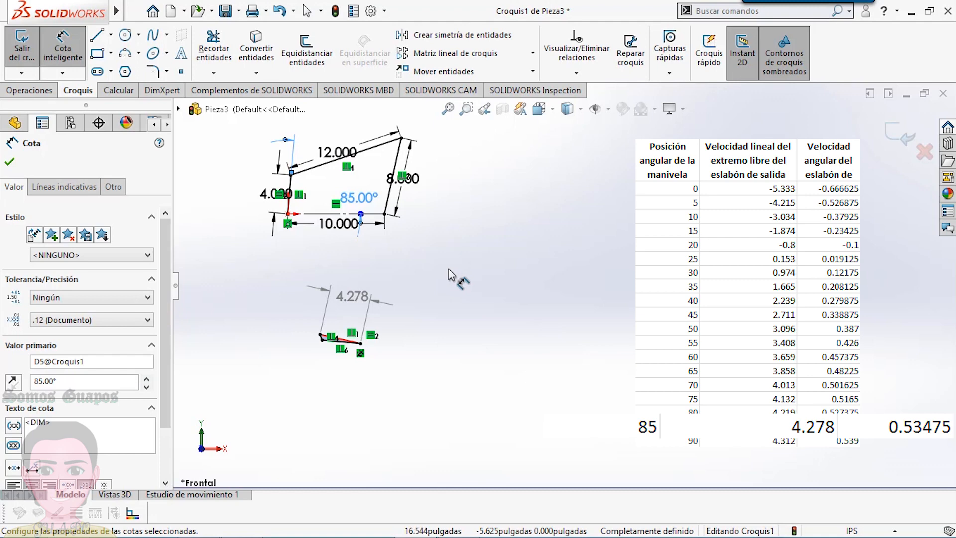
# - Set the crank angle to 90° and then 95°, reading the driven velocity dimension at each position
pyautogui.click(360, 198)
pyautogui.write('90')
pyautogui.press('Return')
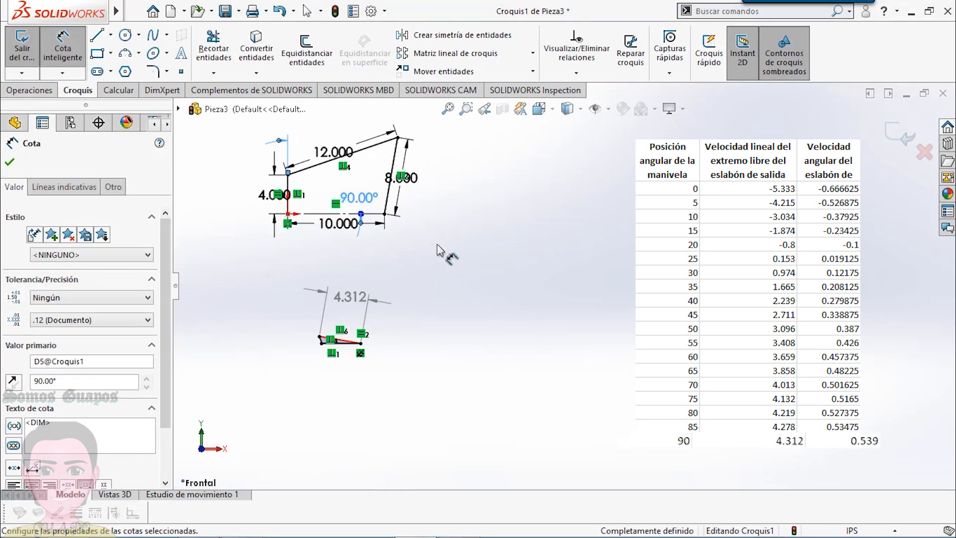
pyautogui.click(354, 199)
pyautogui.write('95')
pyautogui.press('Return')
# - Advance the crank angle through 100°, 105° and 110°, reading the driven velocity dimension at each position
pyautogui.click(362, 199)
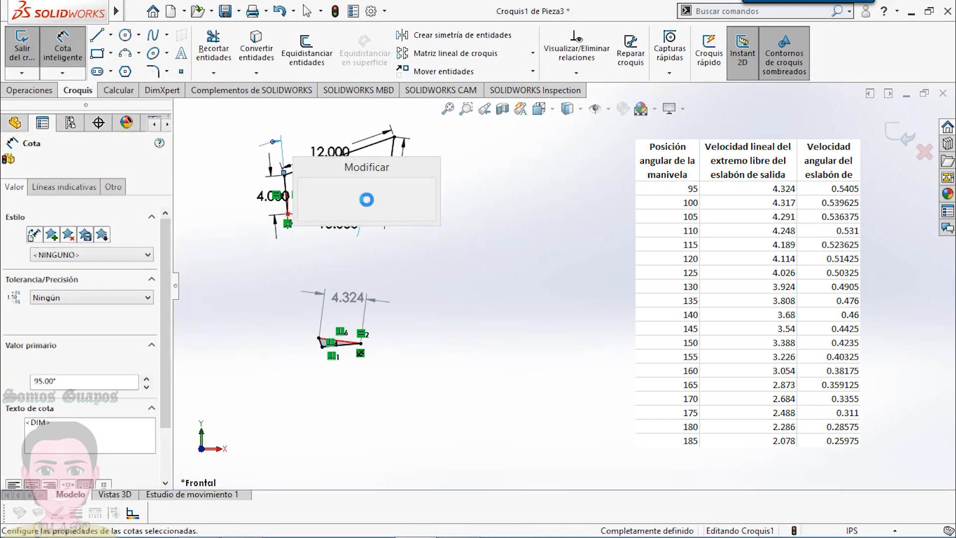
pyautogui.write('100')
pyautogui.press('Return')
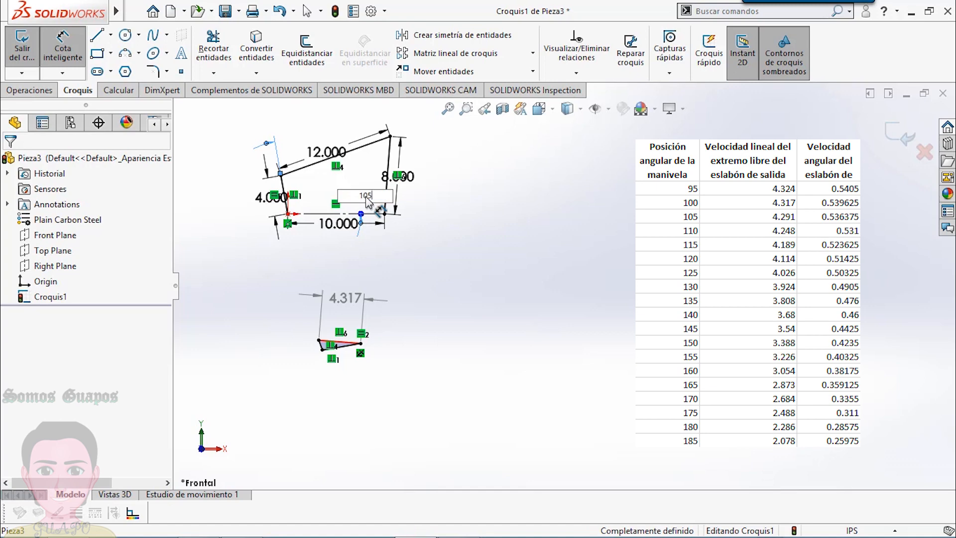
pyautogui.press('Return')
pyautogui.click(379, 221)
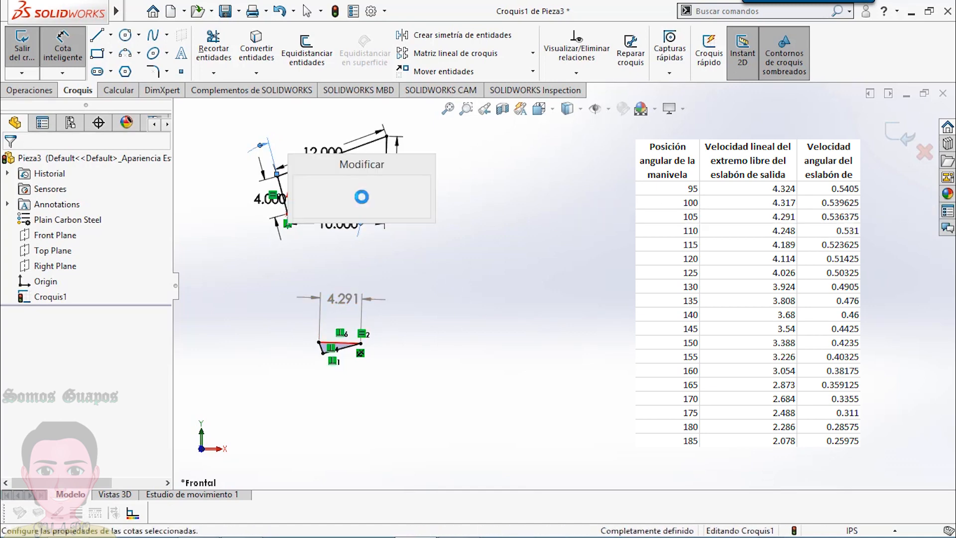
pyautogui.write('110')
pyautogui.press('Return')
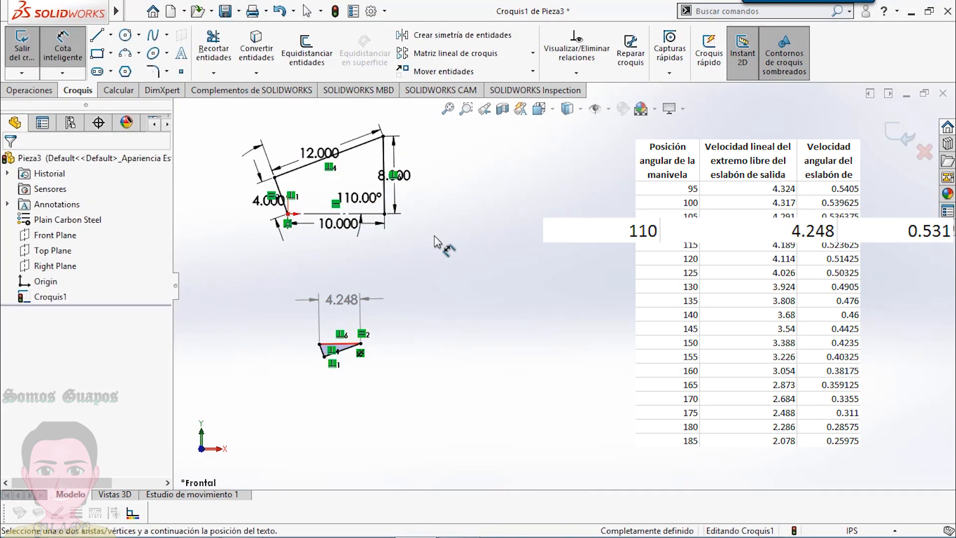
# - Set the crank angle to 115° and then 120°, reading the driven velocity dimension at each position
pyautogui.click(364, 199)
pyautogui.write('115')
pyautogui.press('Return')
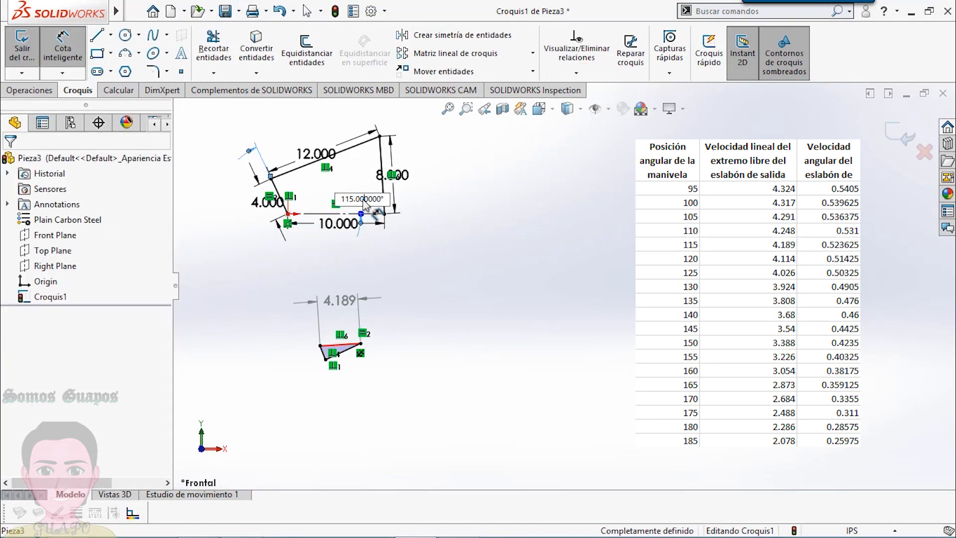
pyautogui.press('Return')
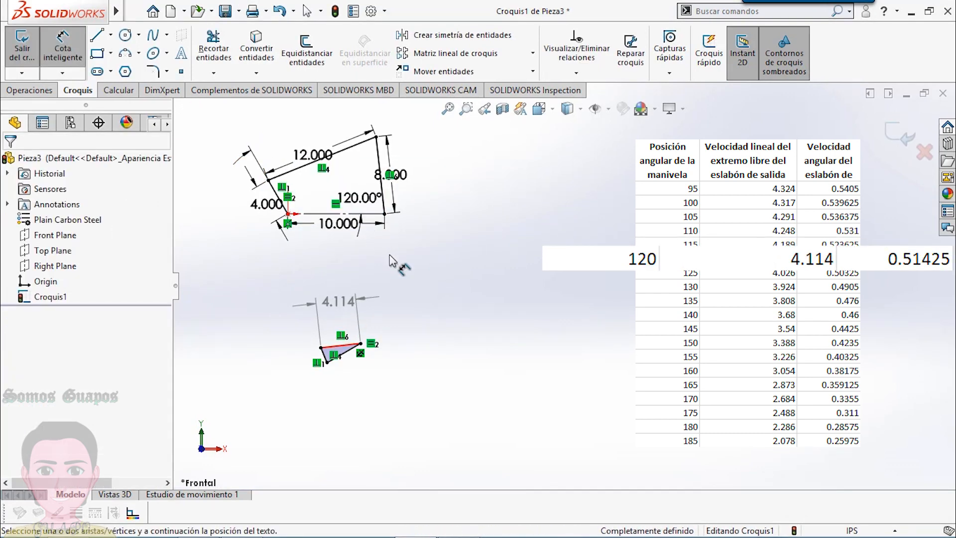
# - Set the crank angle to 125° and then 130°, reading the driven velocity dimension at each position
pyautogui.click(364, 200)
pyautogui.write('125')
pyautogui.press('Return')
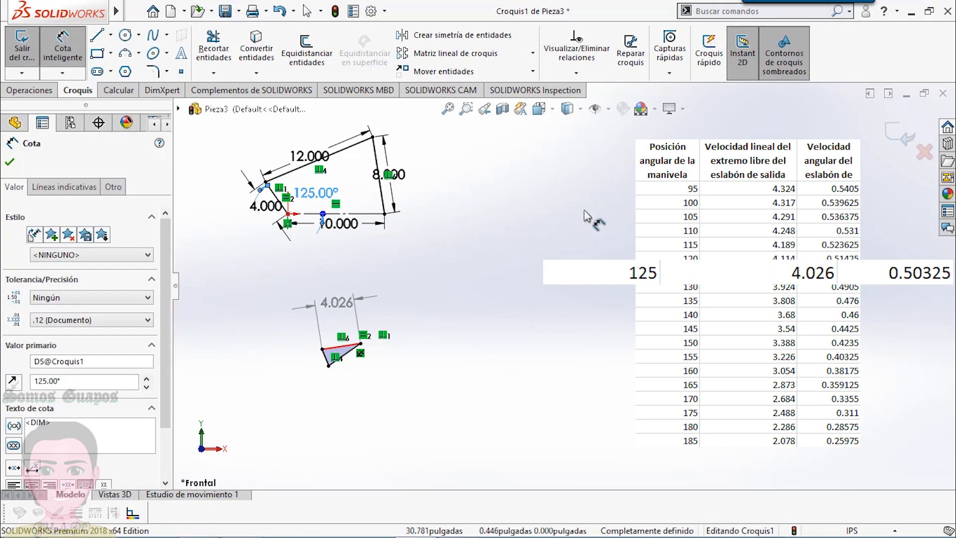
pyautogui.doubleClick(317, 192)
pyautogui.write('130')
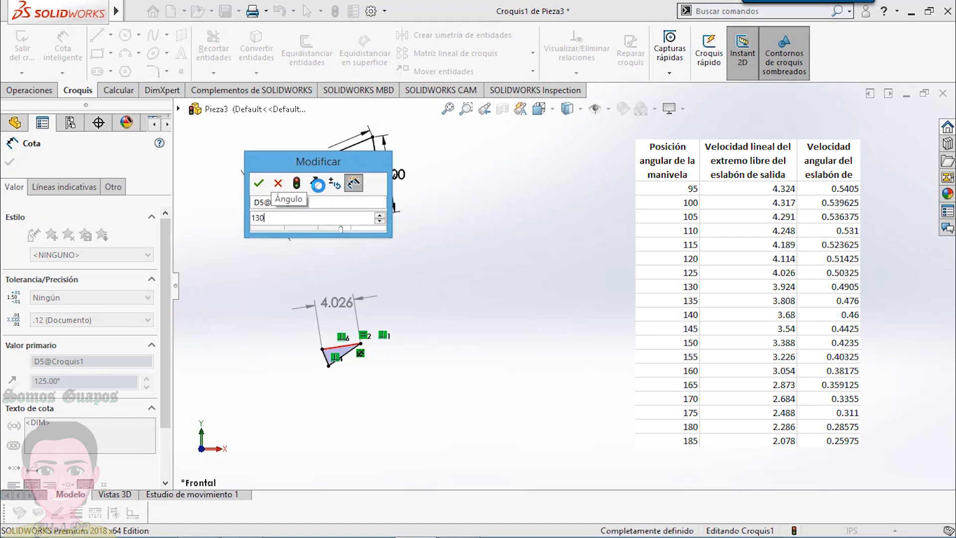
pyautogui.press('Return')
# - Set the crank angle to 135° and then 140°, reading the driven velocity dimension at each position
pyautogui.doubleClick(317, 191)
pyautogui.write('135')
pyautogui.press('Return')
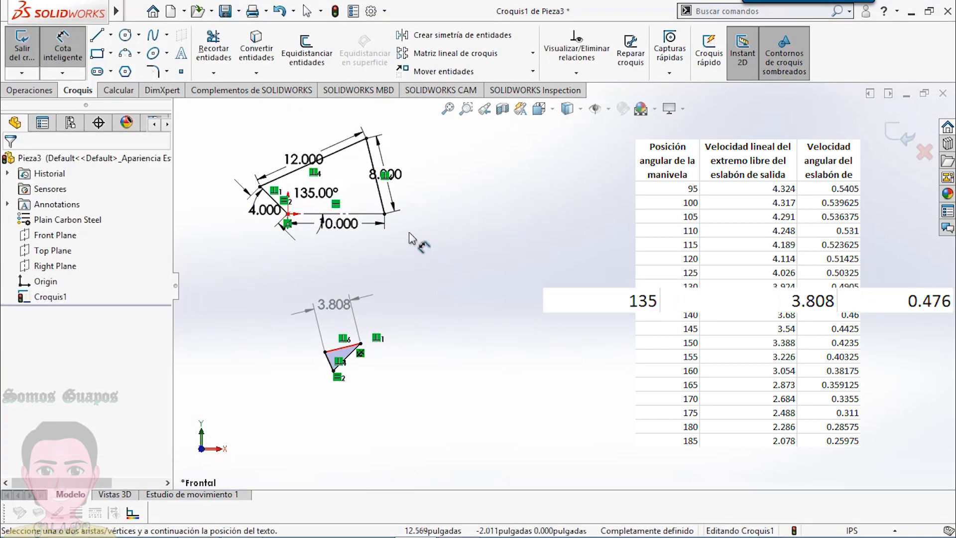
pyautogui.doubleClick(322, 191)
pyautogui.write('140')
pyautogui.press('Return')
pyautogui.click(514, 247)
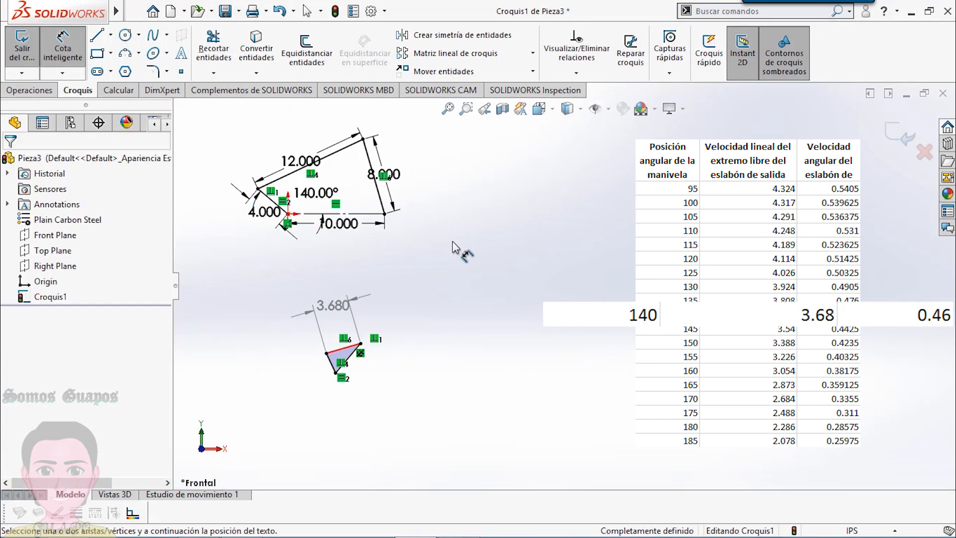
# - Set the crank angle to 145° and then 150°, reading the driven velocity dimension at each position
pyautogui.doubleClick(318, 191)
pyautogui.write('145')
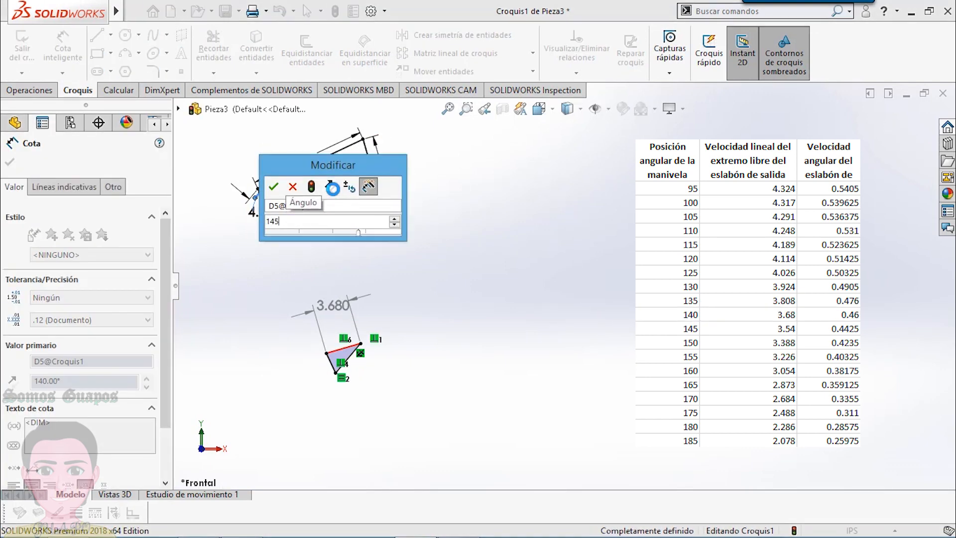
pyautogui.press('Return')
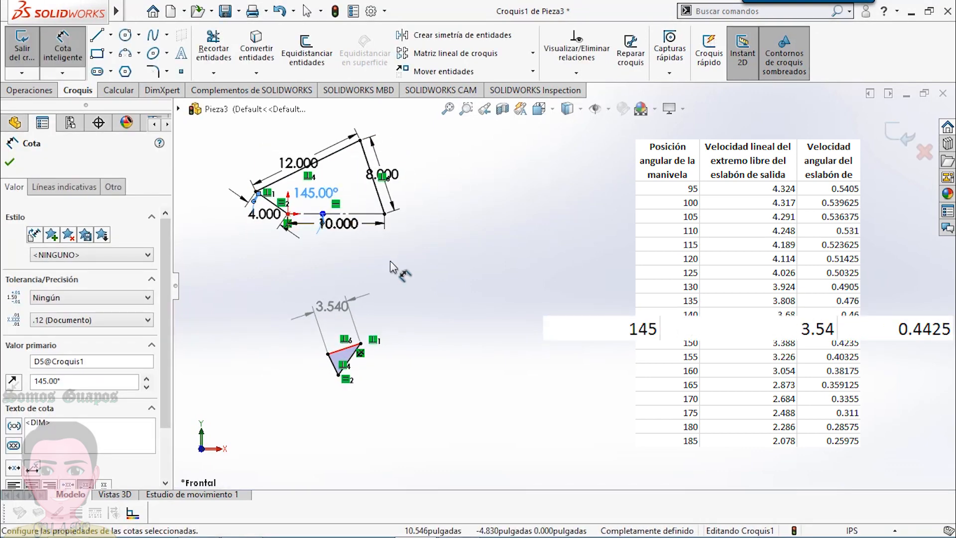
pyautogui.click(389, 261)
pyautogui.doubleClick(316, 192)
pyautogui.write('150')
pyautogui.press('Return')
# - Set the crank angle to 155° and then 160°, reading the driven velocity dimension at each position
pyautogui.doubleClick(318, 192)
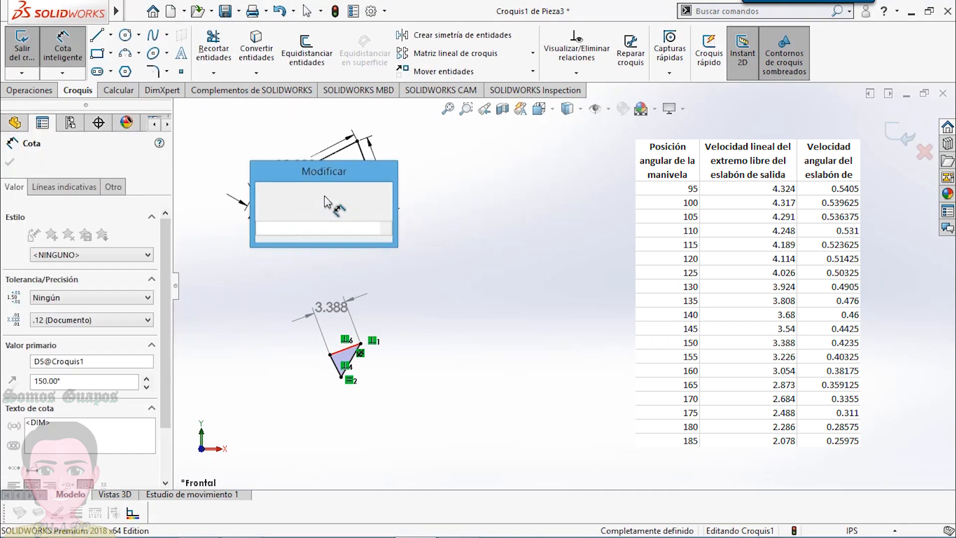
pyautogui.write('155')
pyautogui.press('Return')
pyautogui.click(389, 267)
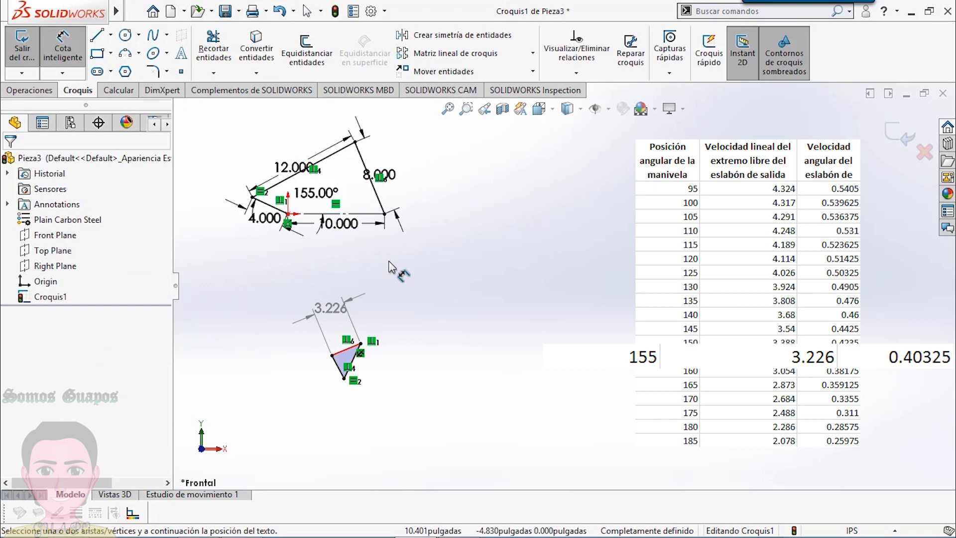
pyautogui.doubleClick(316, 192)
pyautogui.write('160')
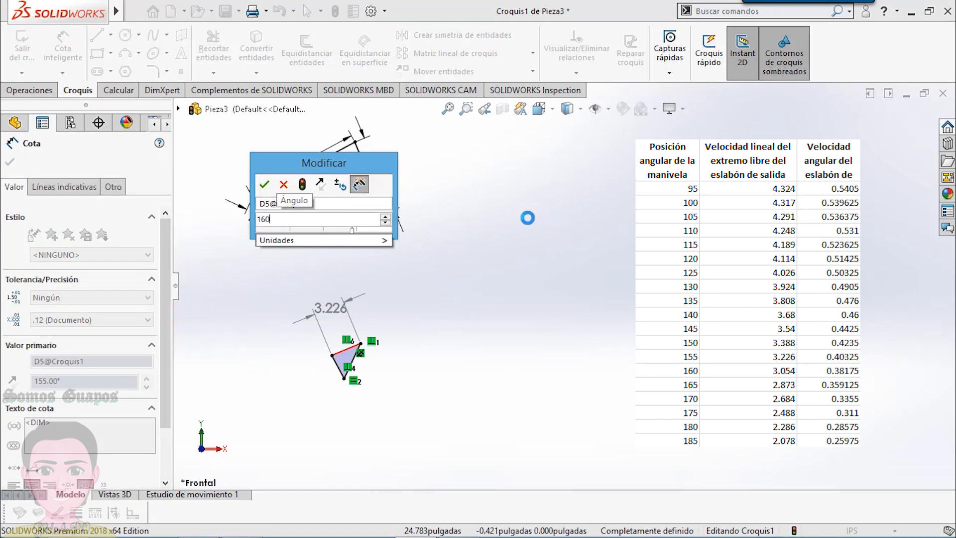
pyautogui.press('Return')
pyautogui.click(434, 224)
# - Set the crank angle to 165° and then 170°, reading the driven velocity dimension at each position
pyautogui.doubleClick(316, 189)
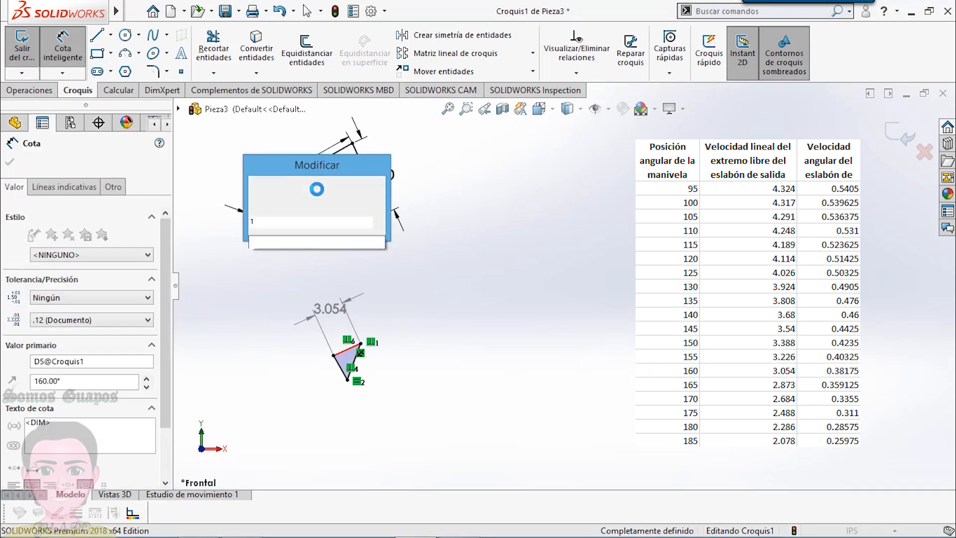
pyautogui.write('165')
pyautogui.press('Return')
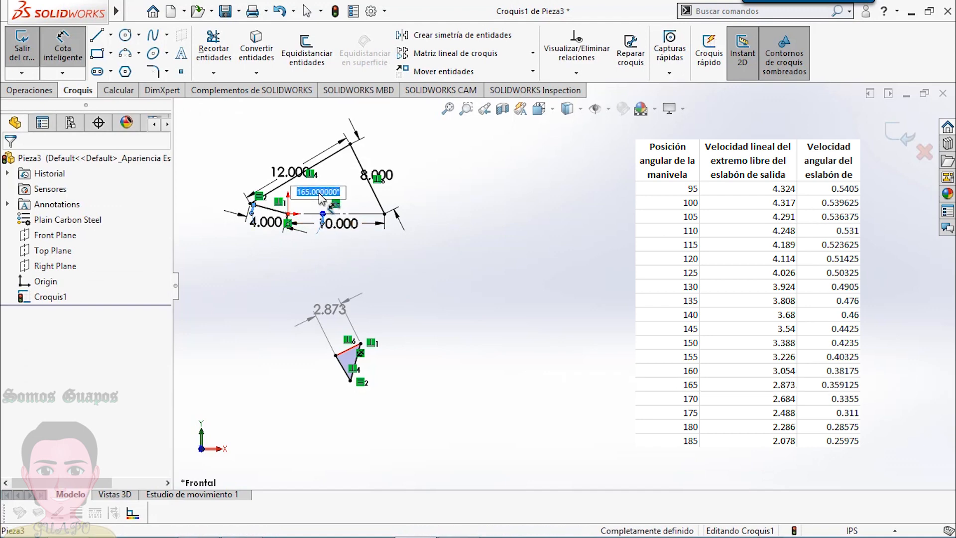
pyautogui.press('Return')
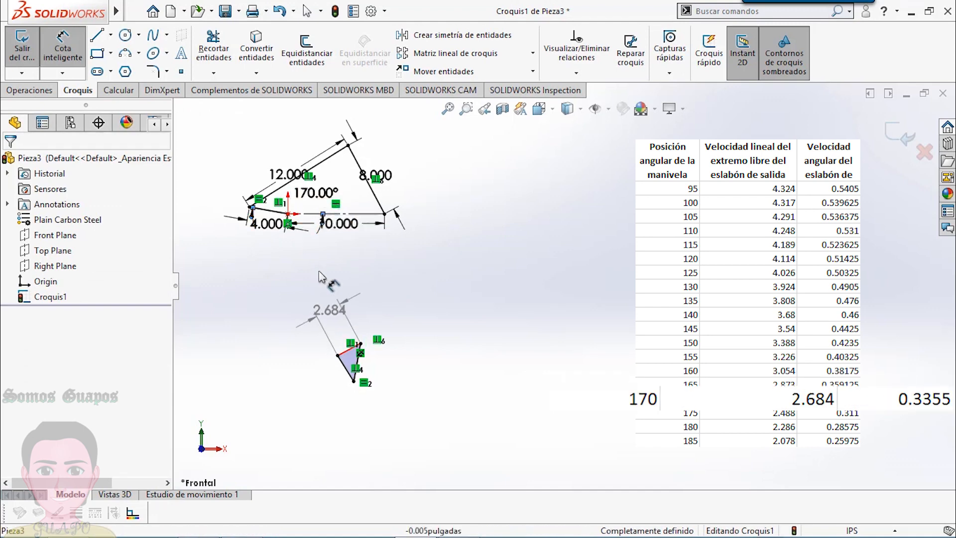
# - Set the crank angle to 175° and then 180°, reading the driven velocity dimension at each position
pyautogui.click(318, 198)
pyautogui.write('175')
pyautogui.press('Return')
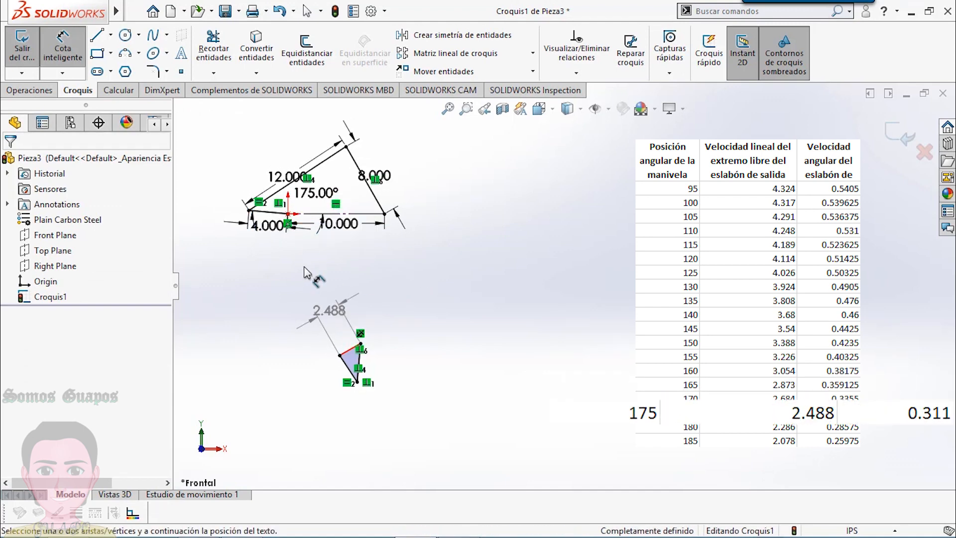
pyautogui.click(310, 189)
pyautogui.write('180')
pyautogui.press('Return')
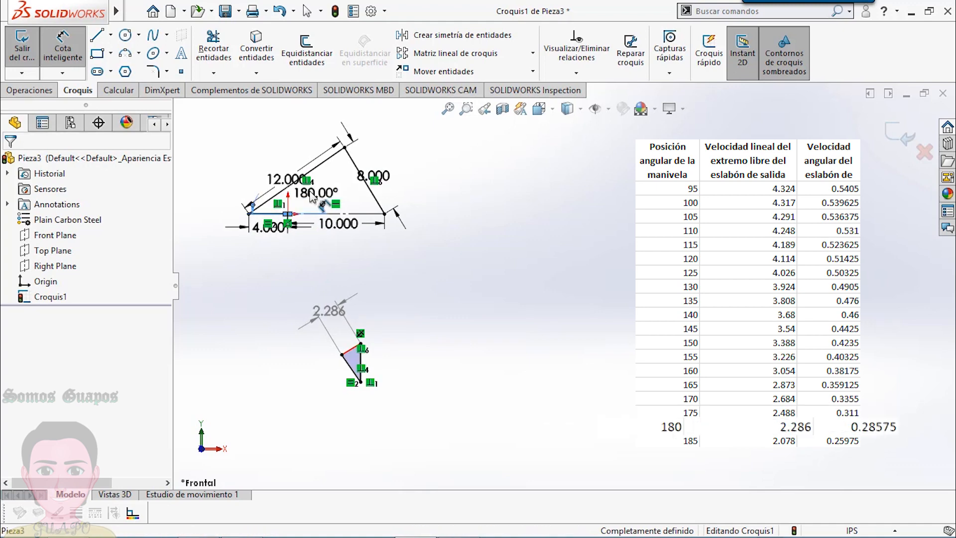
# - Set the crank angle to 185° and then 190°, reading the driven velocity dimension at each position
pyautogui.click(315, 196)
pyautogui.write('1')
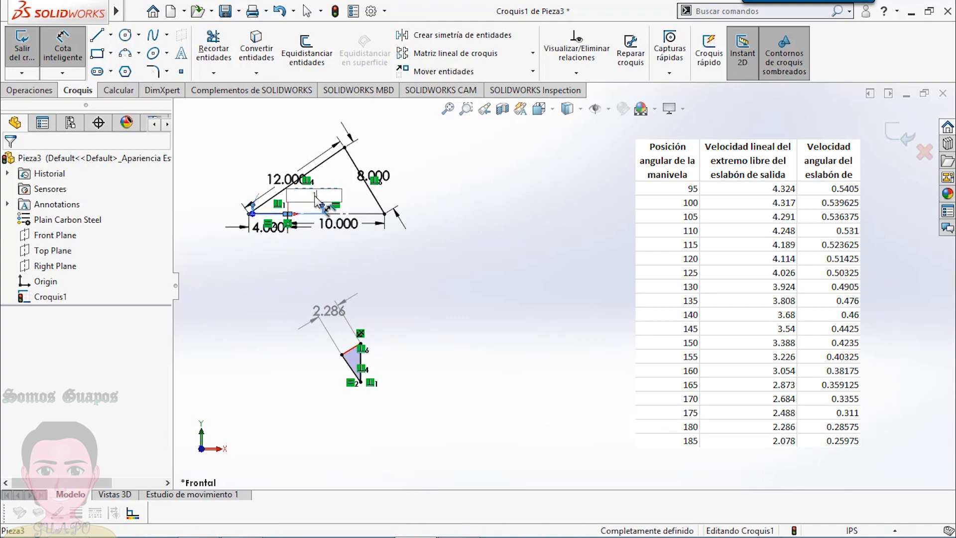
pyautogui.write('85')
pyautogui.press('Return')
pyautogui.doubleClick(315, 190)
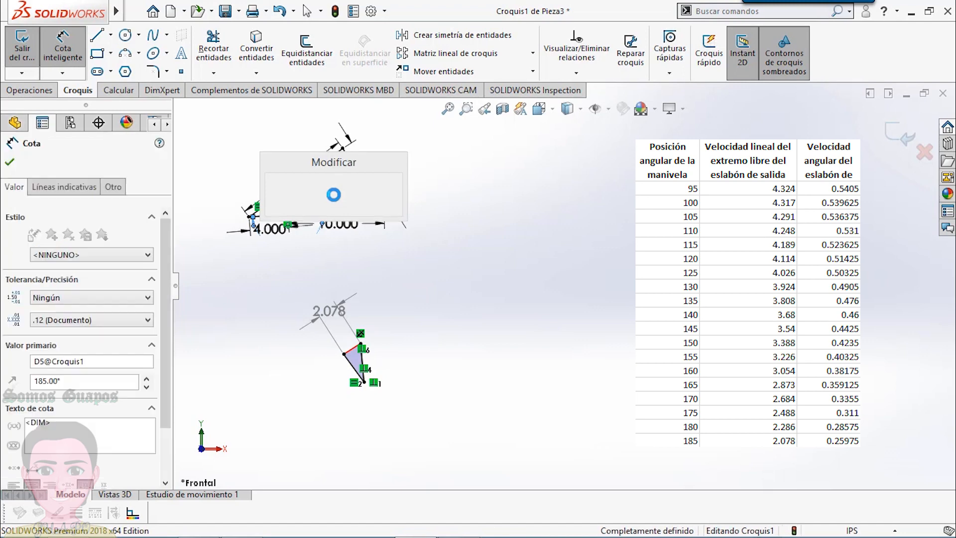
pyautogui.write('190')
pyautogui.press('Return')
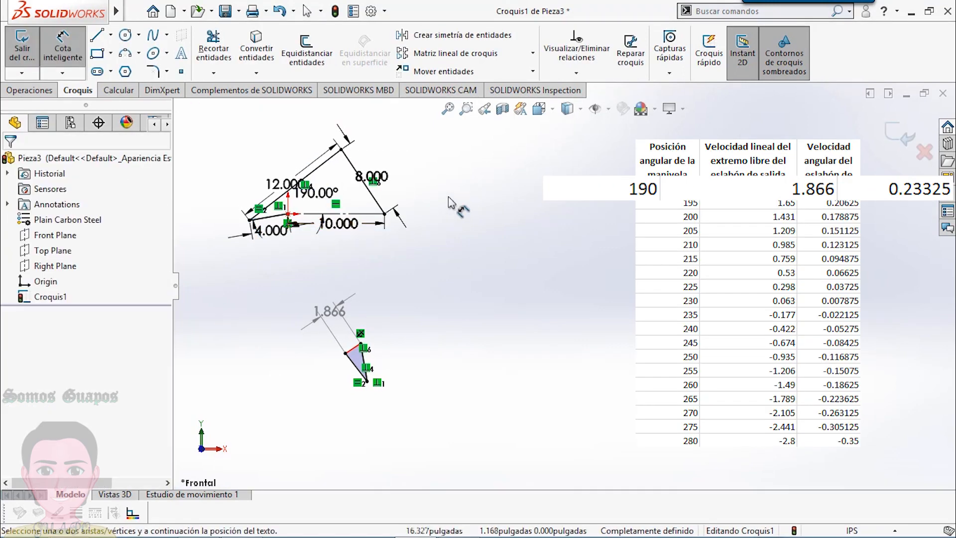
# - Set the crank angle to 195° and then 200°, reading the driven velocity dimension at each position
pyautogui.doubleClick(315, 192)
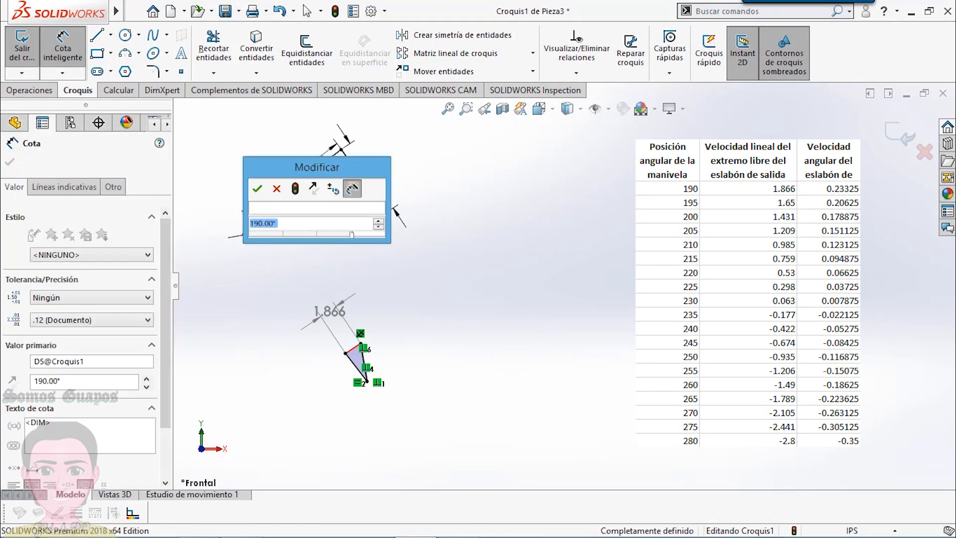
pyautogui.write('195')
pyautogui.press('Return')
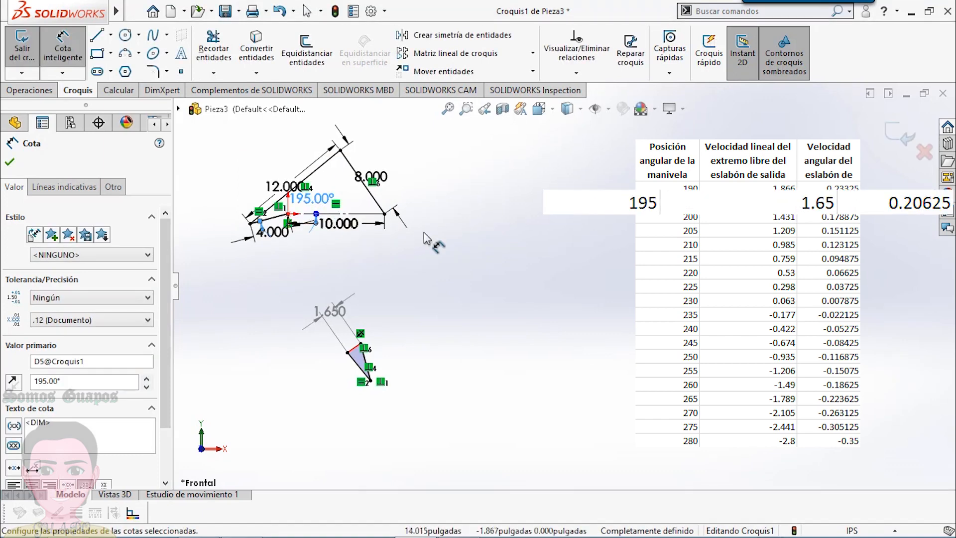
pyautogui.doubleClick(308, 199)
pyautogui.write('200')
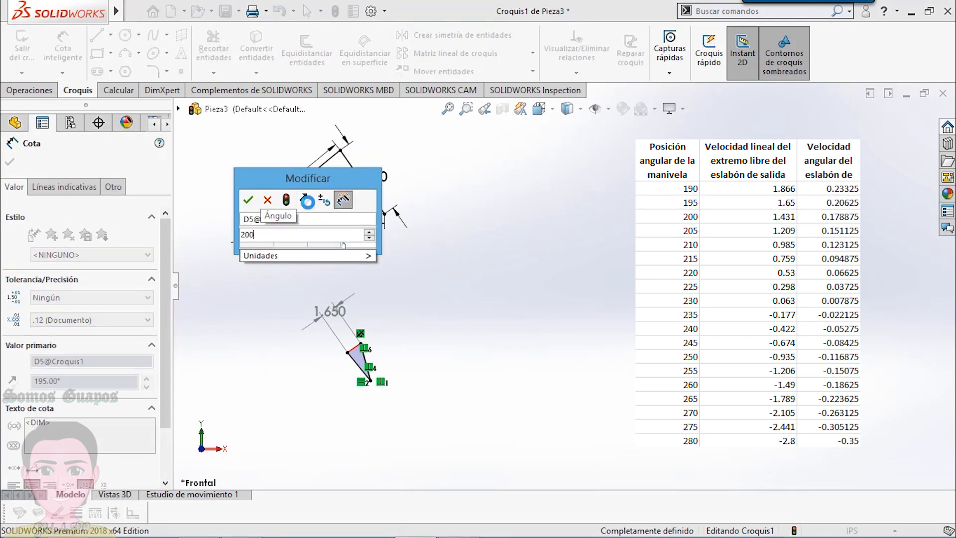
pyautogui.press('Return')
# - Set the crank angle to 205° and then 210°, reading the driven velocity dimension at each position
pyautogui.doubleClick(304, 197)
pyautogui.write('2')
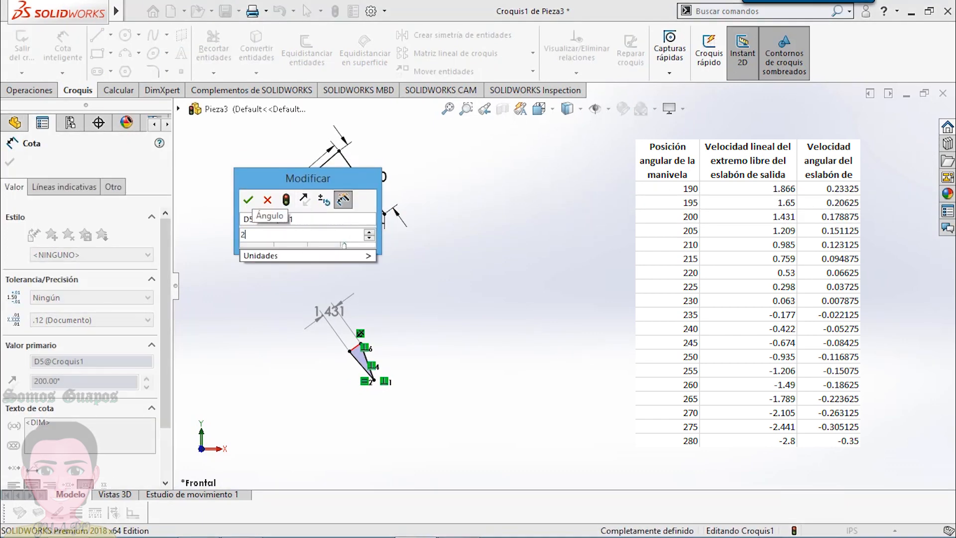
pyautogui.write('05')
pyautogui.press('Return')
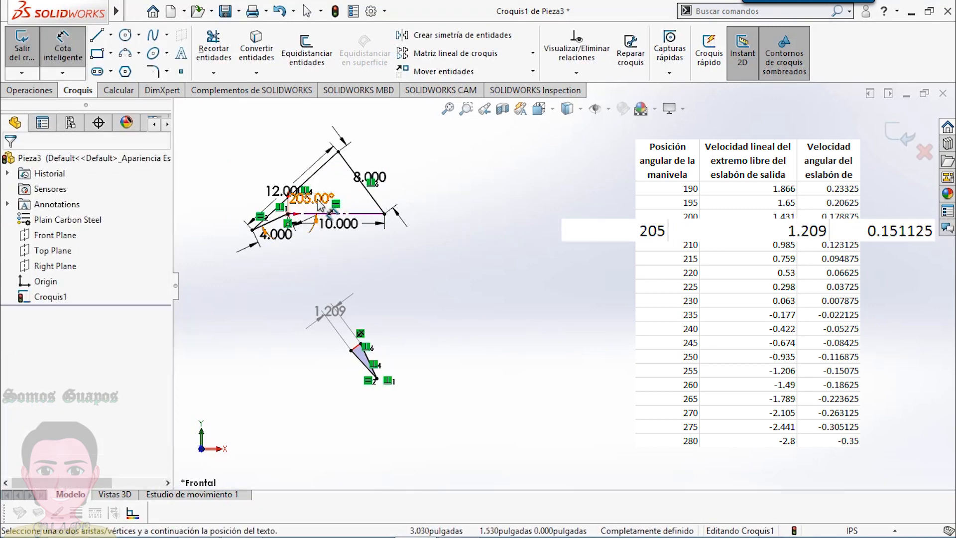
pyautogui.doubleClick(317, 202)
pyautogui.write('210')
pyautogui.press('Return')
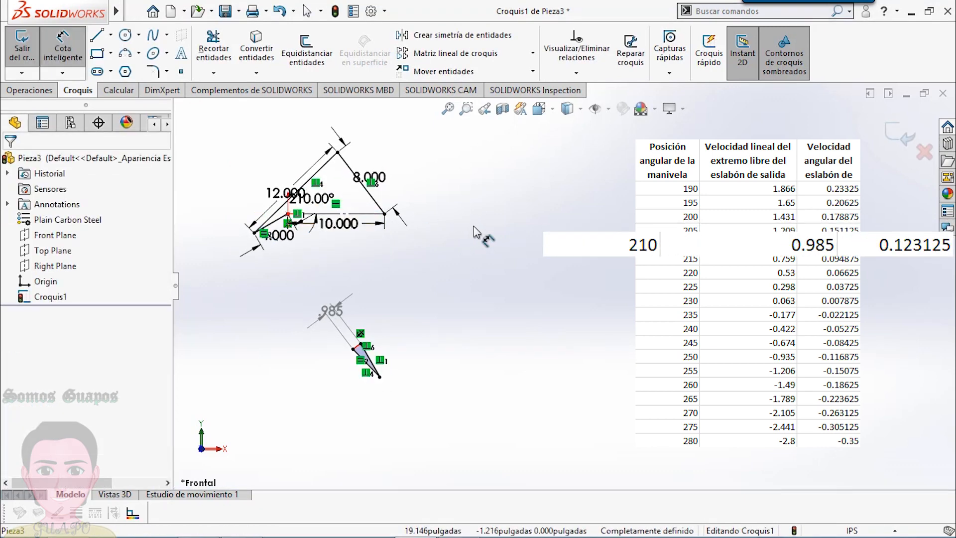
# - Advance the crank angle through 215°, 220° and 225°, reading the driven velocity dimension at each position
pyautogui.doubleClick(326, 199)
pyautogui.write('215')
pyautogui.press('Return')
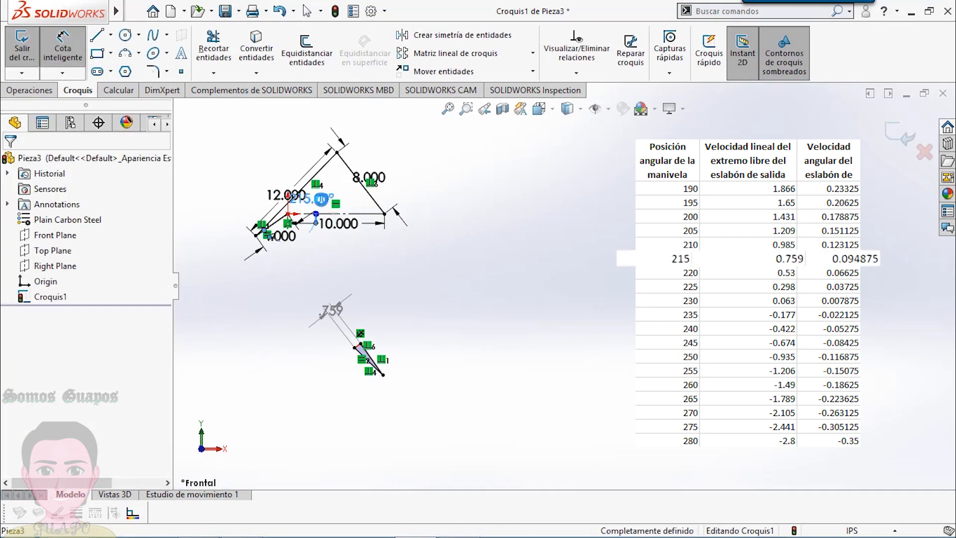
pyautogui.doubleClick(314, 198)
pyautogui.write('220')
pyautogui.press('Return')
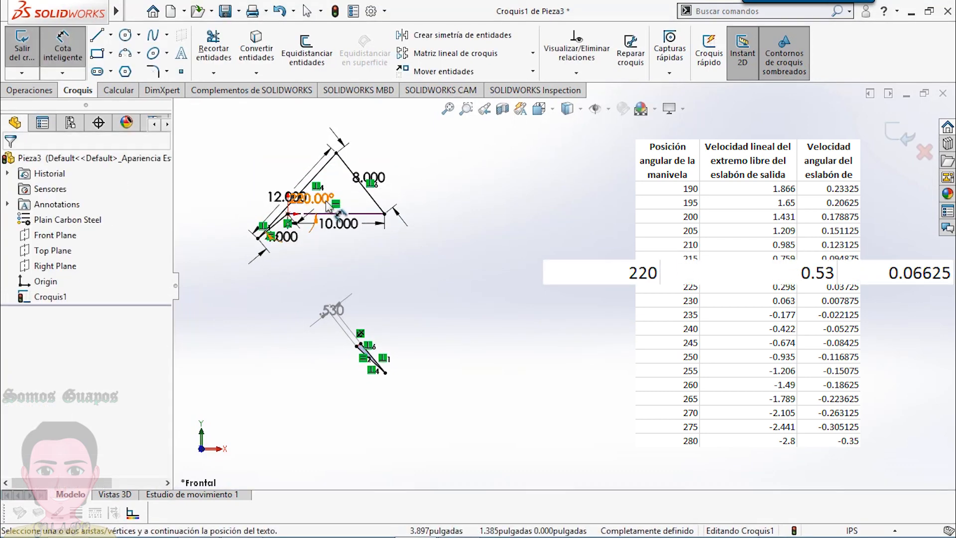
pyautogui.doubleClick(311, 199)
pyautogui.write('225')
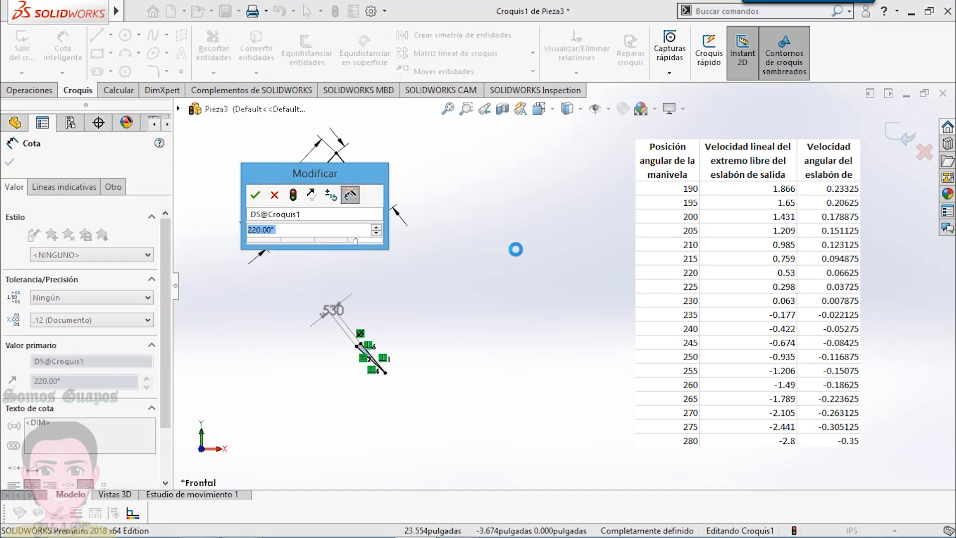
pyautogui.press('Return')
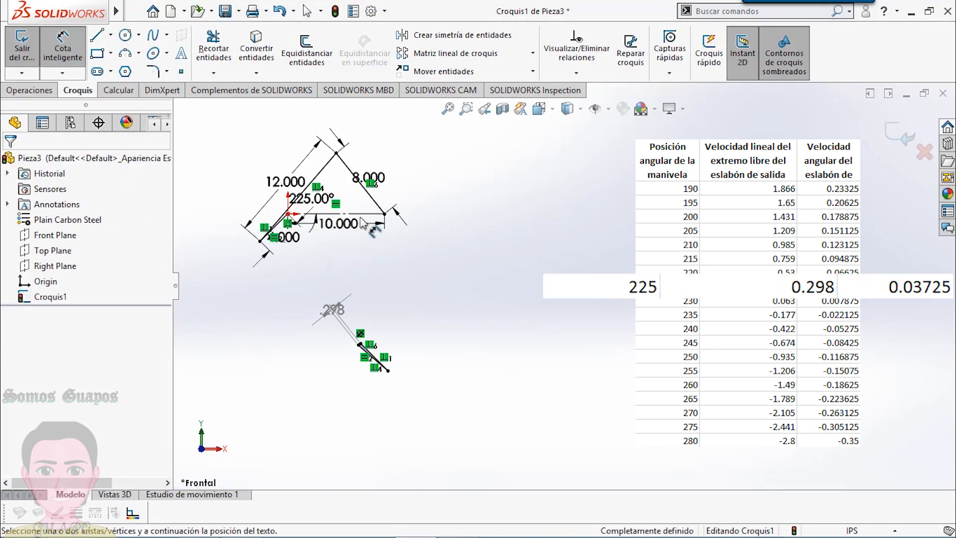
# - Set the crank angle to 230° and inspect the short dimensioned segment of the velocity polygon up close
pyautogui.doubleClick(315, 199)
pyautogui.write('230')
pyautogui.press('Return')
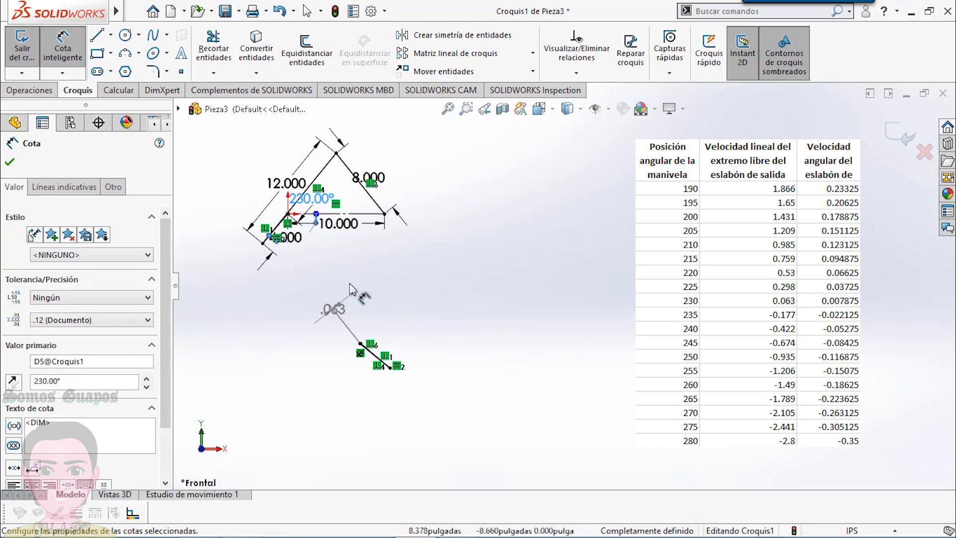
pyautogui.scroll(-8, 337, 263)
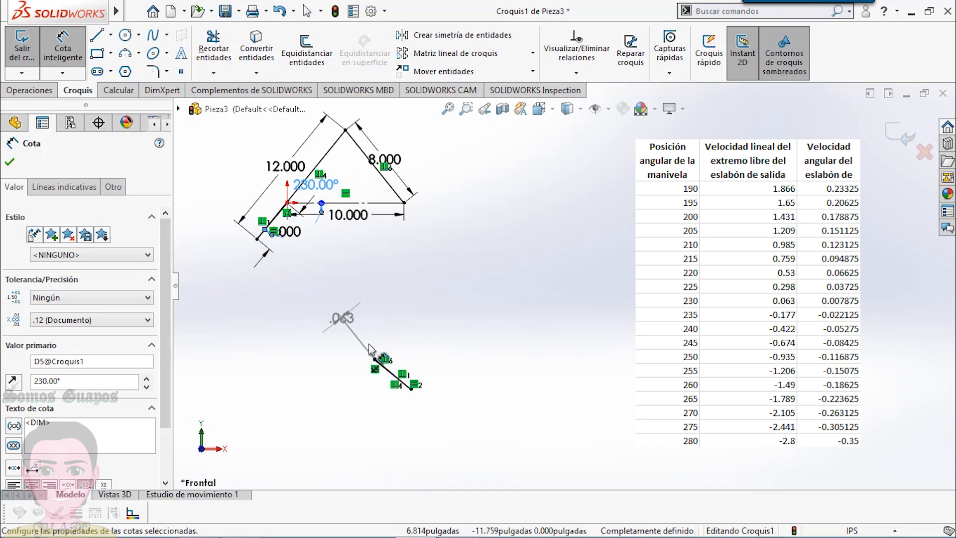
pyautogui.scroll(-8, 447, 324)
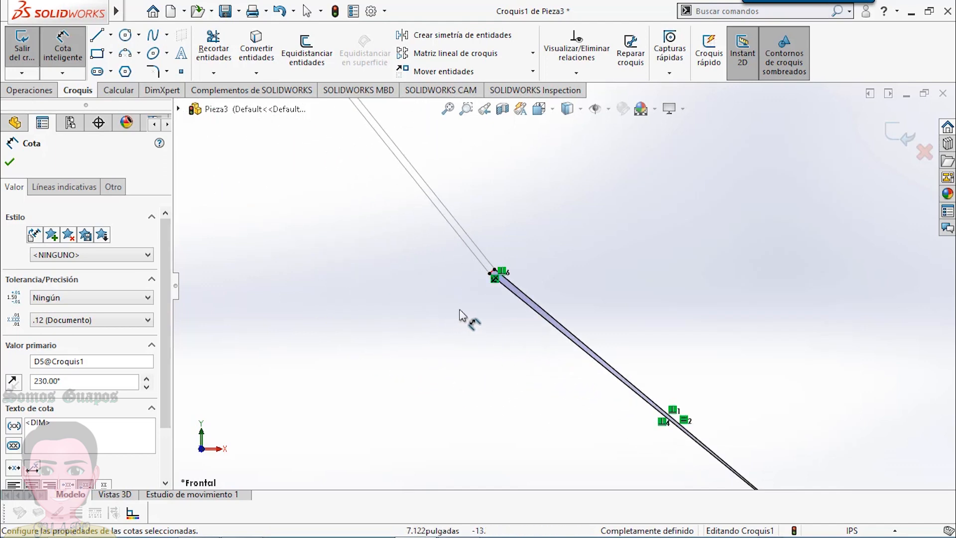
pyautogui.scroll(-3, 542, 241)
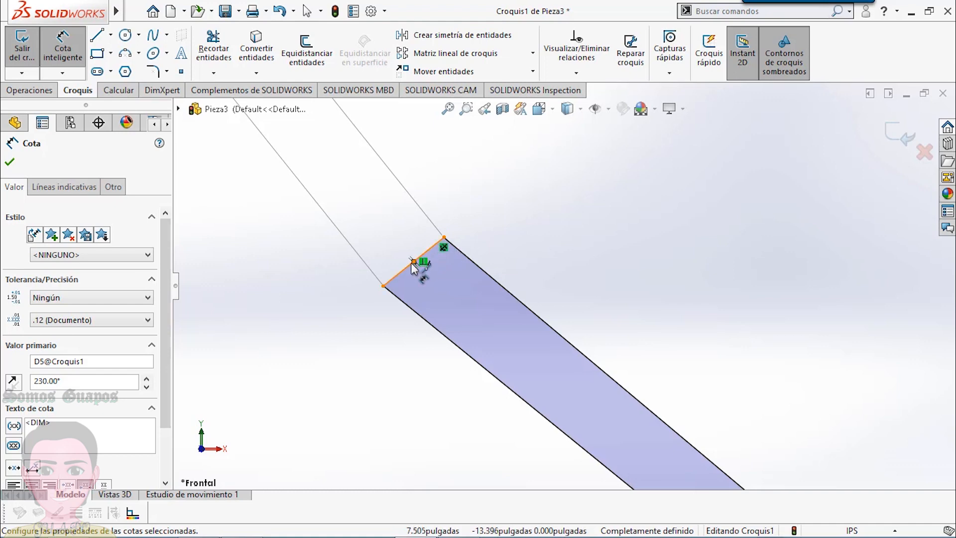
pyautogui.scroll(10, 488, 227)
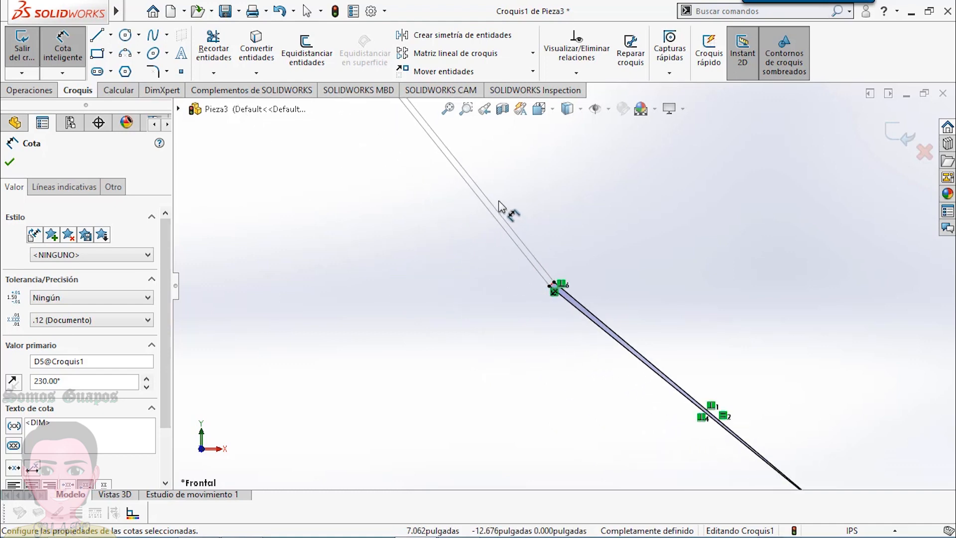
pyautogui.scroll(4, 505, 197)
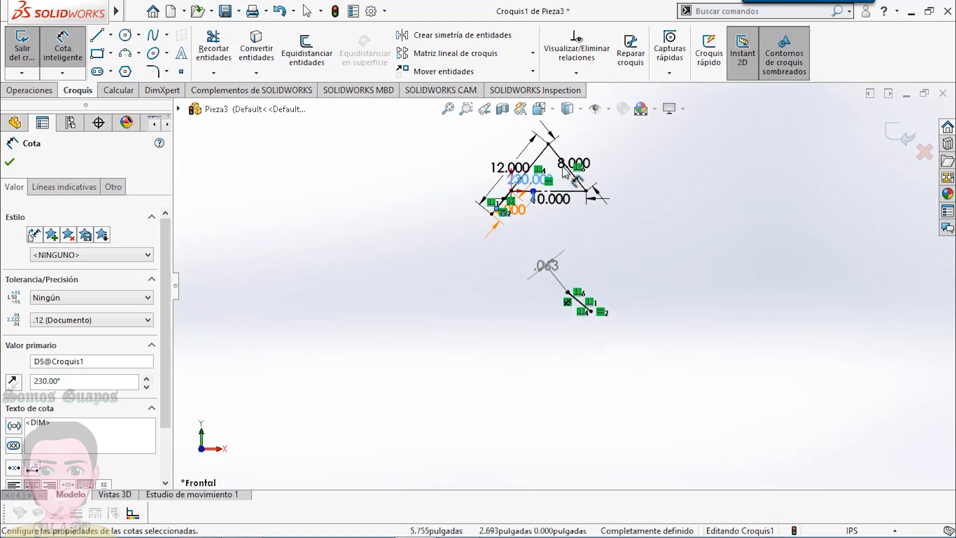
# - Set the crank angle to 235° and inspect the direction of the short dimensioned velocity segment up close
pyautogui.scroll(-3, 563, 174)
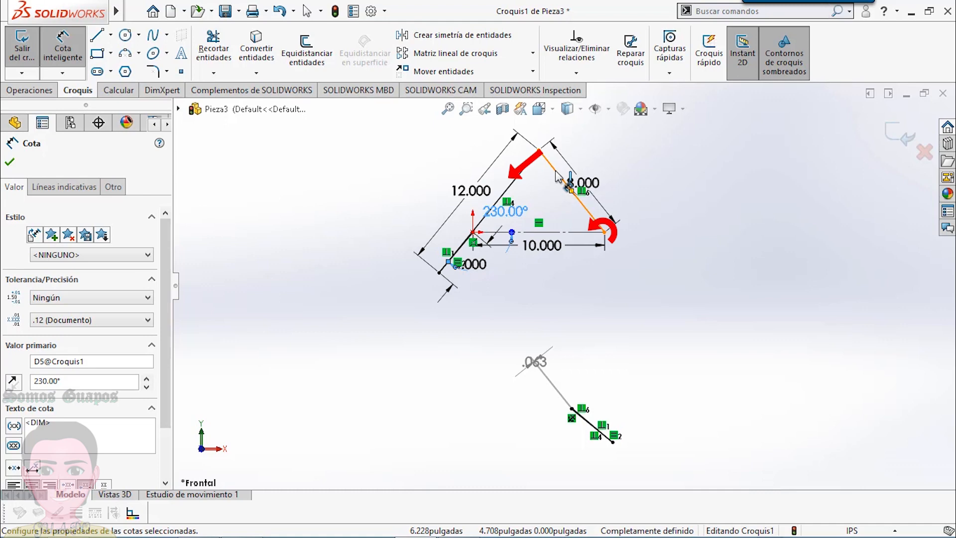
pyautogui.doubleClick(515, 212)
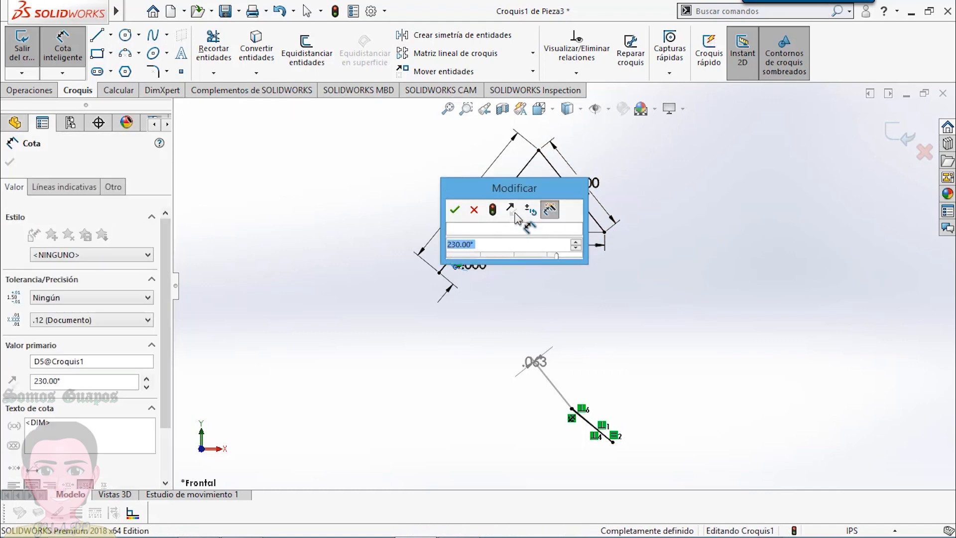
pyautogui.write('235')
pyautogui.press('Return')
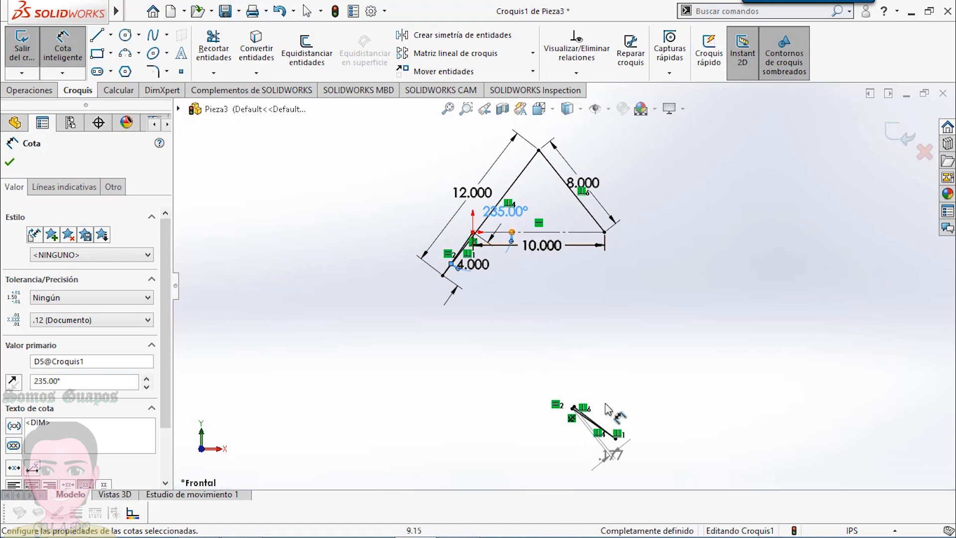
pyautogui.scroll(-7, 586, 424)
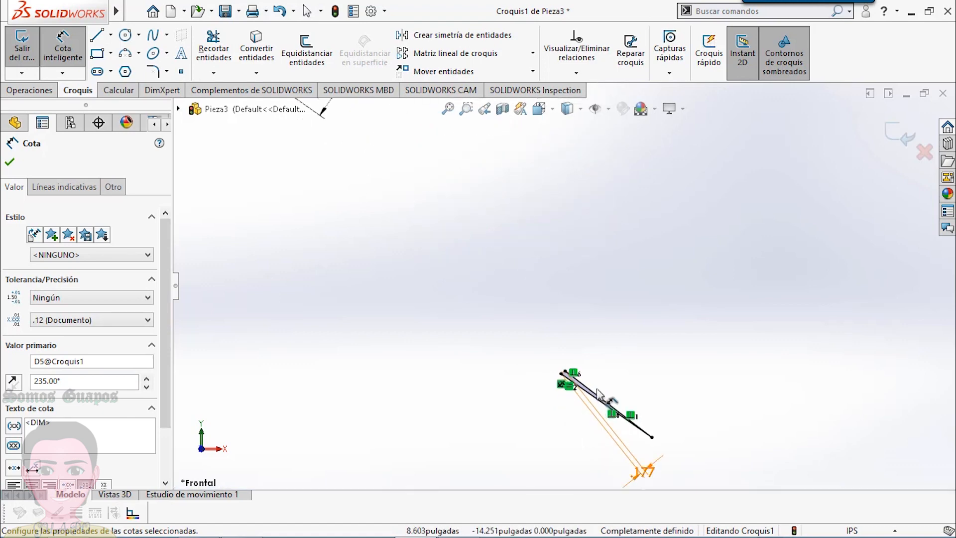
pyautogui.scroll(-3, 593, 365)
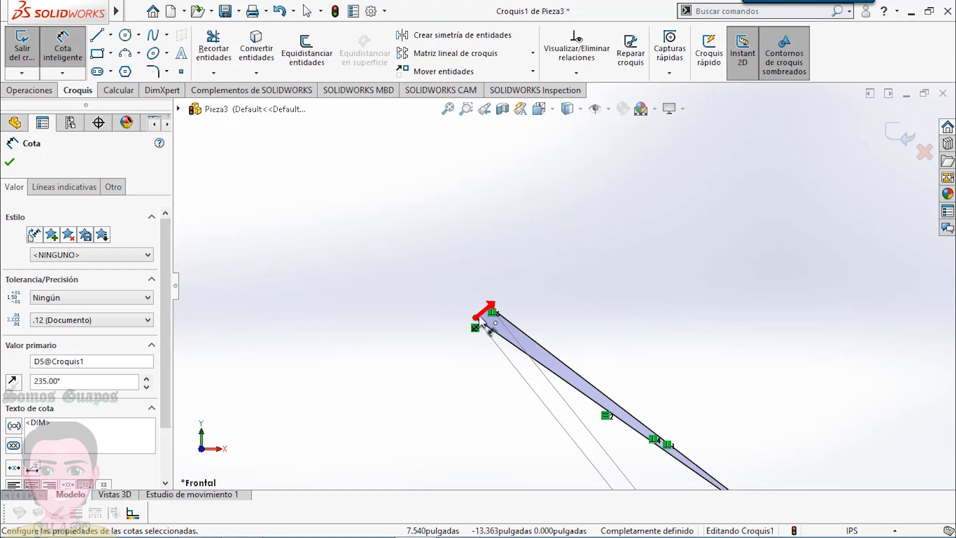
pyautogui.scroll(10, 604, 217)
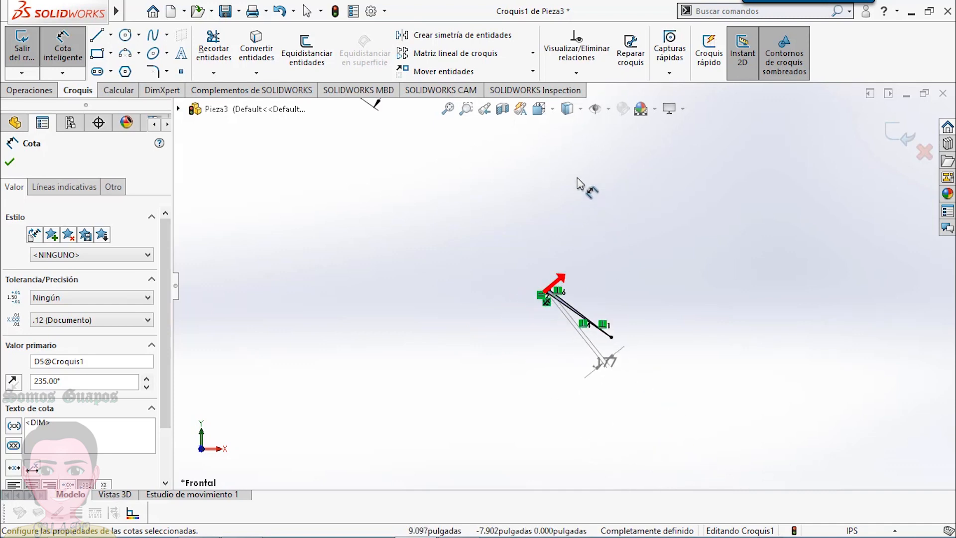
pyautogui.scroll(-1, 581, 156)
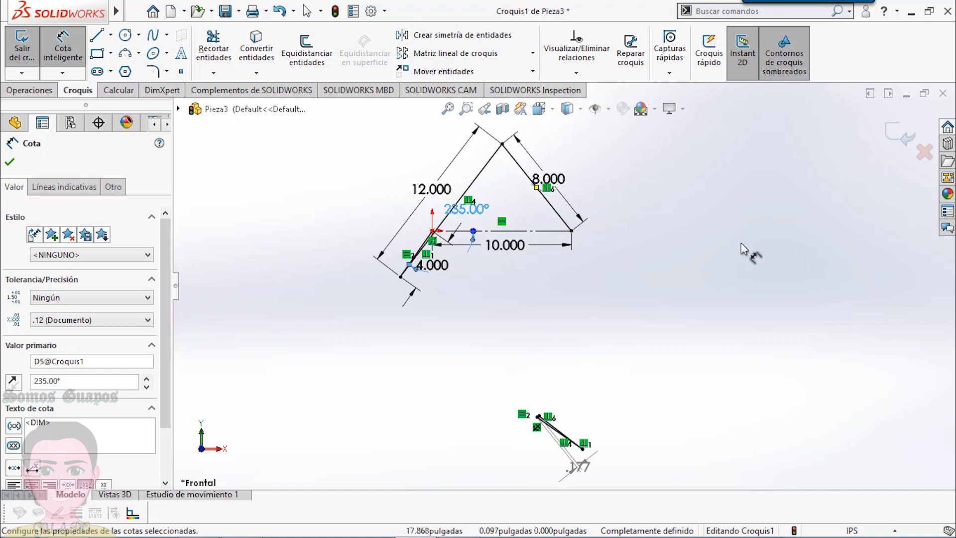
pyautogui.scroll(5, 805, 262)
pyautogui.scroll(-3, 816, 267)
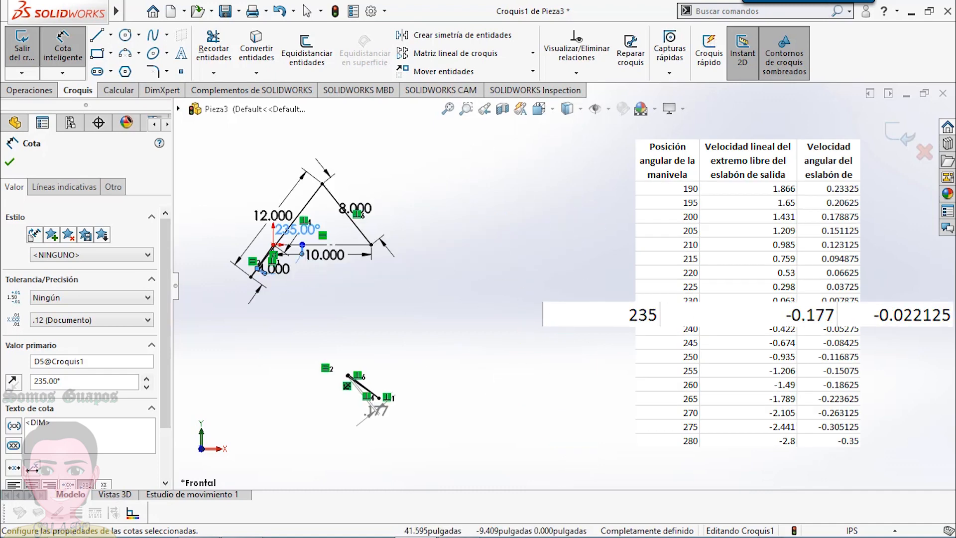
pyautogui.click(376, 331)
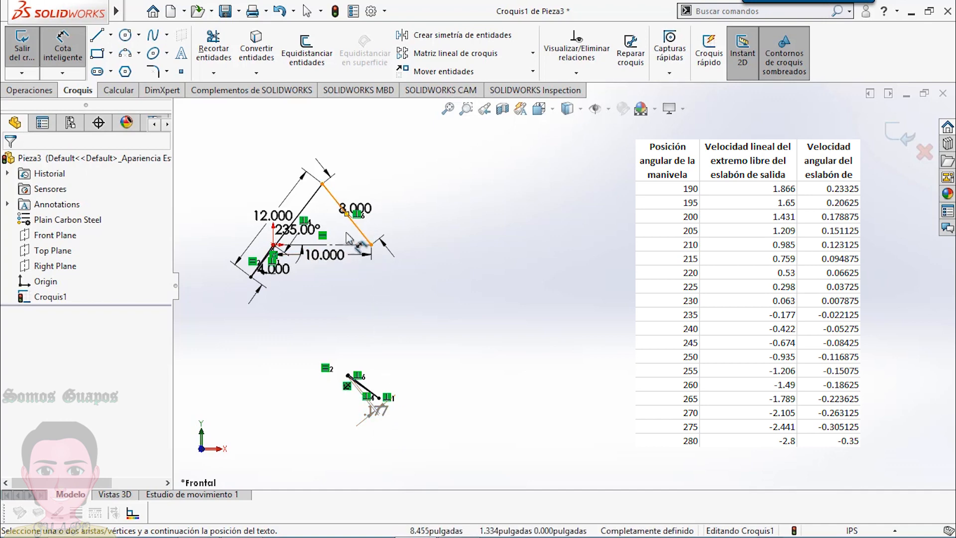
# - Set the crank angle to 240° and then 245°, reading the driven velocity dimension at each position
pyautogui.doubleClick(308, 239)
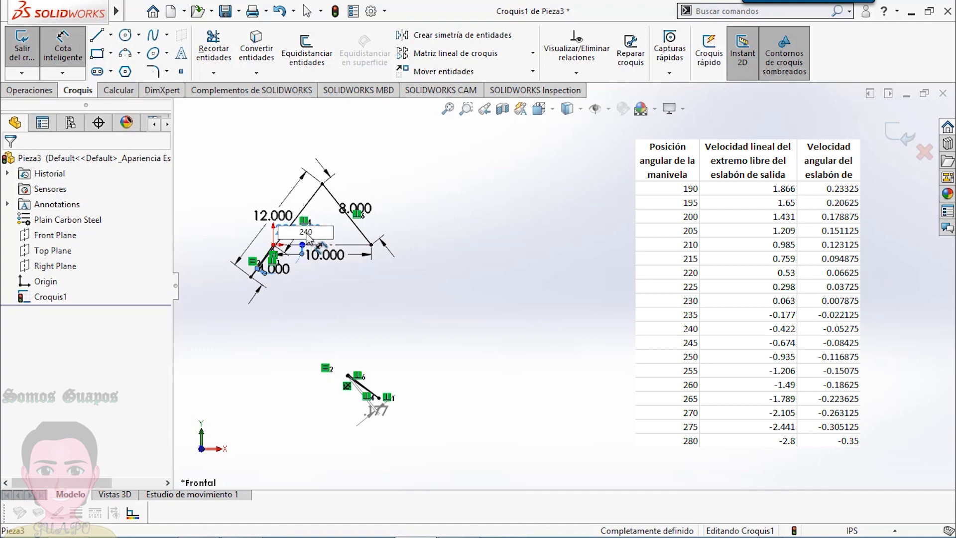
pyautogui.write('240')
pyautogui.press('Return')
pyautogui.doubleClick(306, 240)
pyautogui.write('245')
pyautogui.press('Return')
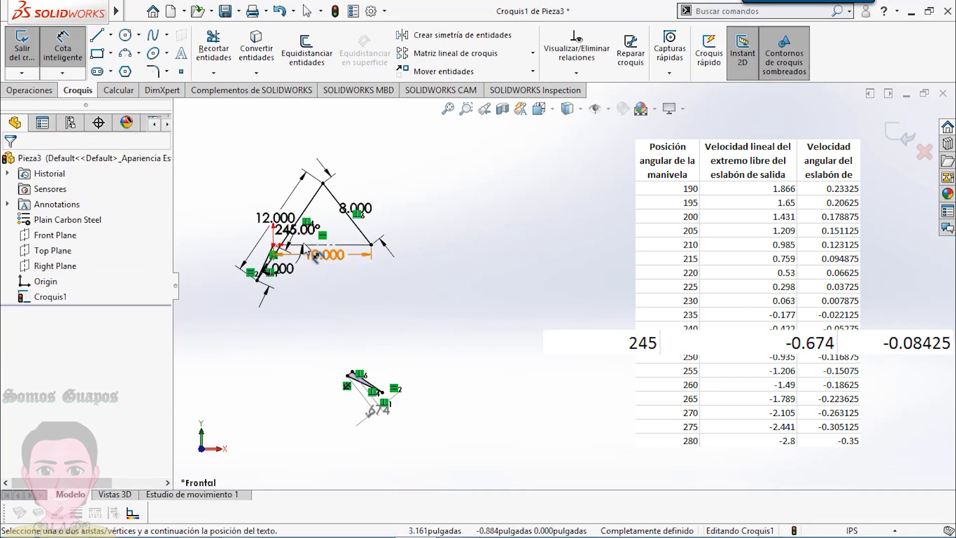
# - Set the crank angle to 250° and then 255°, reading the driven velocity dimension at each position
pyautogui.doubleClick(296, 230)
pyautogui.write('250')
pyautogui.press('Return')
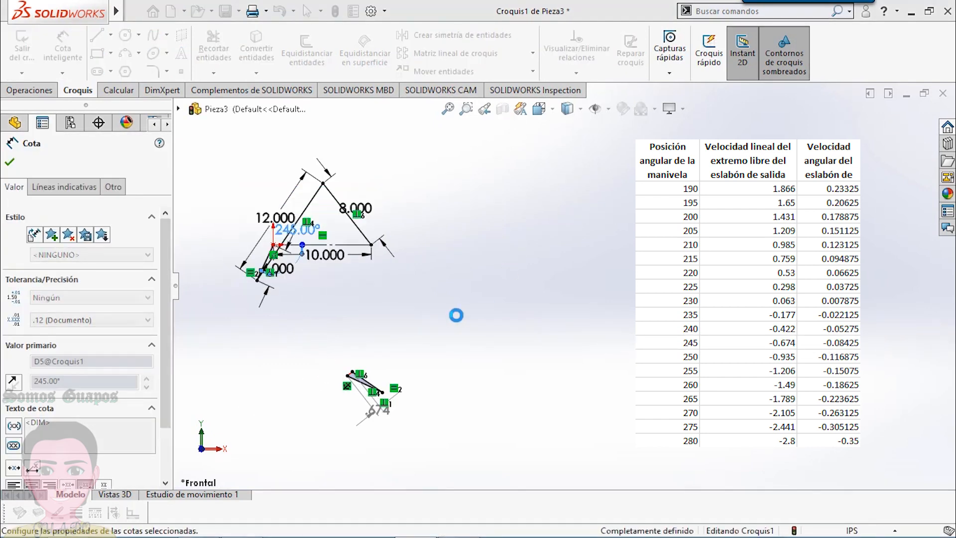
pyautogui.doubleClick(308, 233)
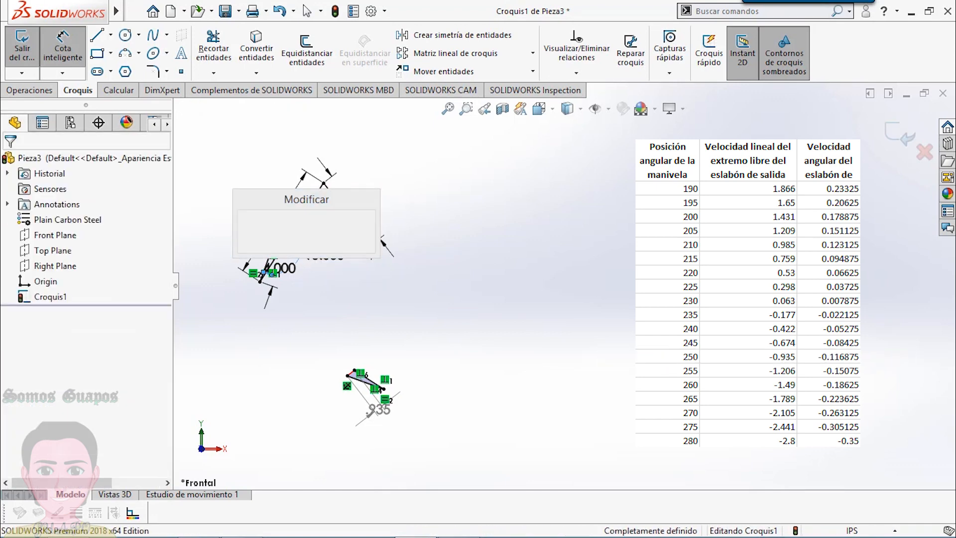
pyautogui.write('255')
pyautogui.press('Return')
# - Set the crank angle to 260° and move the driven velocity dimension above the polygon
pyautogui.click(322, 278)
pyautogui.doubleClick(301, 232)
pyautogui.write('260')
pyautogui.press('Return')
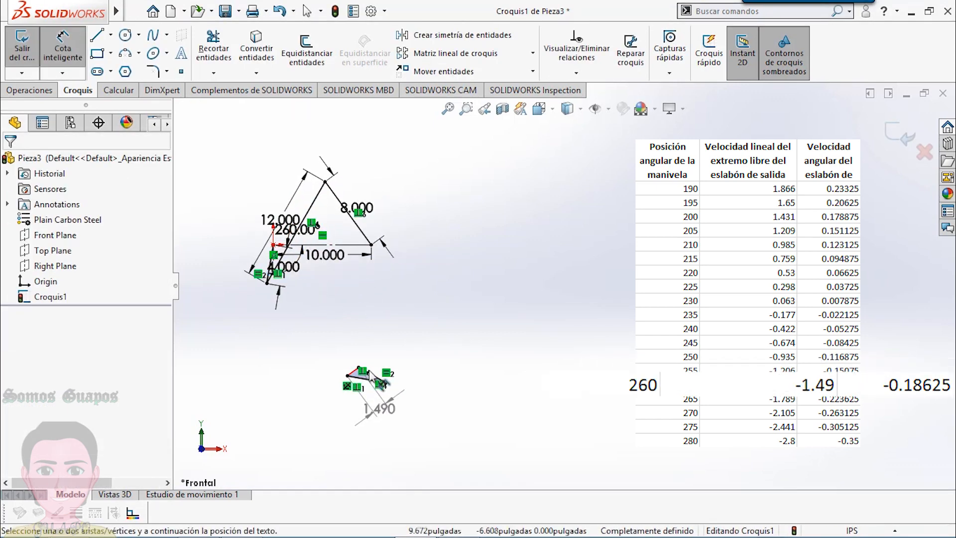
pyautogui.click(326, 374)
# - Set the crank angle to 265° and then 270°, reading the driven velocity dimension at each position
pyautogui.doubleClick(301, 230)
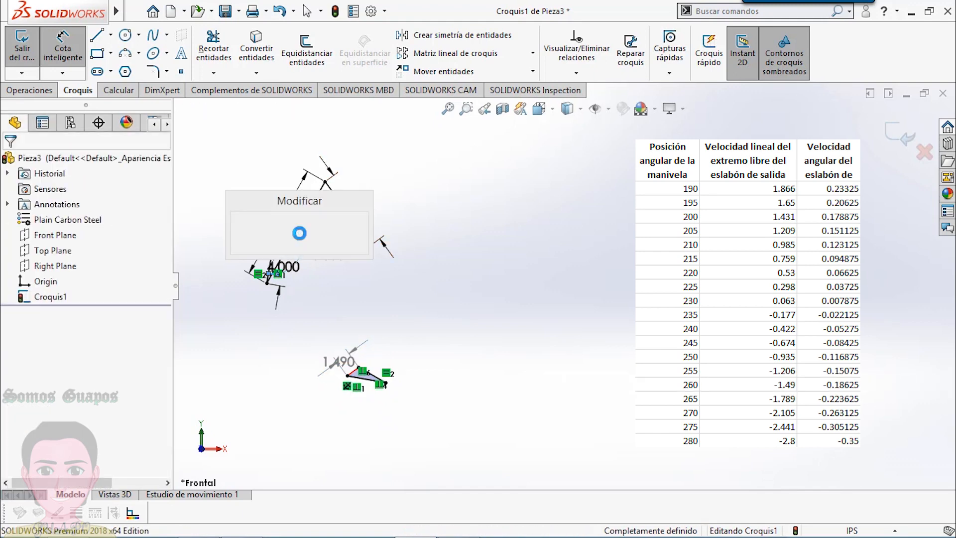
pyautogui.write('265')
pyautogui.press('Return')
pyautogui.click(299, 232)
pyautogui.doubleClick(300, 231)
pyautogui.write('270')
pyautogui.press('Return')
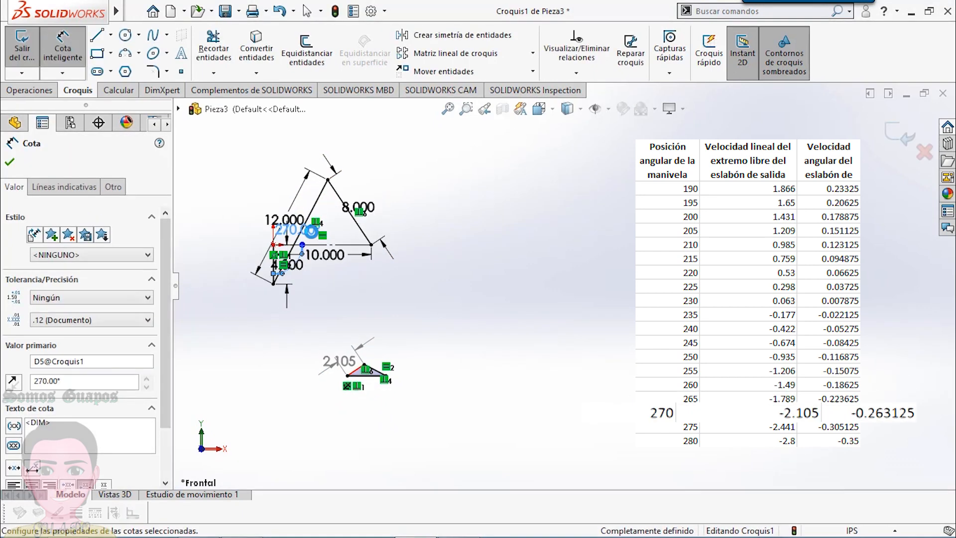
pyautogui.click(431, 291)
# - Move the 12.000, 4.000, 10.000 and crank angle dimensions of the linkage apart so their texts no longer overlap
pyautogui.moveTo(258, 203)
pyautogui.mouseDown()
pyautogui.moveTo(306, 224)
pyautogui.moveTo(264, 205)
pyautogui.mouseUp()
pyautogui.moveTo(294, 266); pyautogui.dragTo(264, 269)
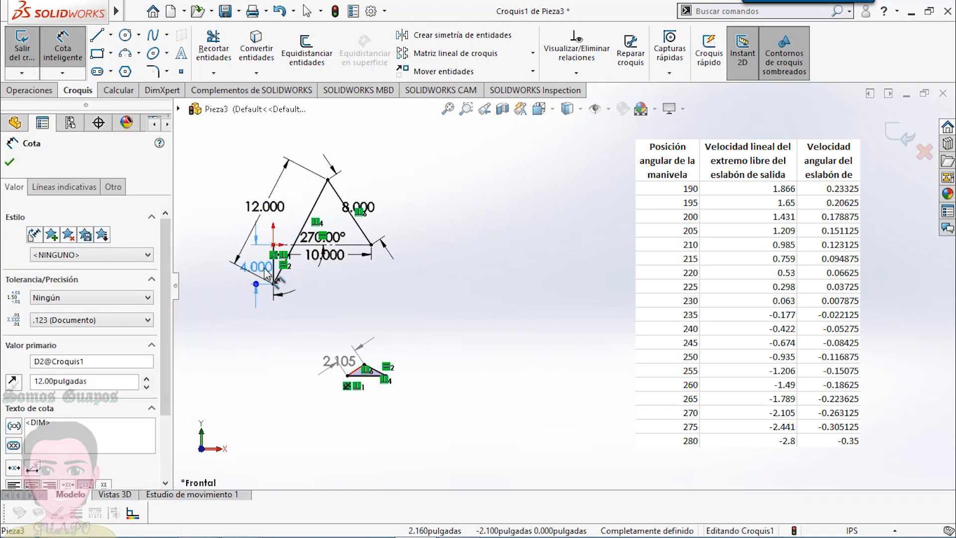
pyautogui.moveTo(339, 256); pyautogui.dragTo(348, 270)
# - Set the crank angle to 275° and then 280°, reading the driven velocity dimension at each position
pyautogui.doubleClick(335, 242)
pyautogui.write('275')
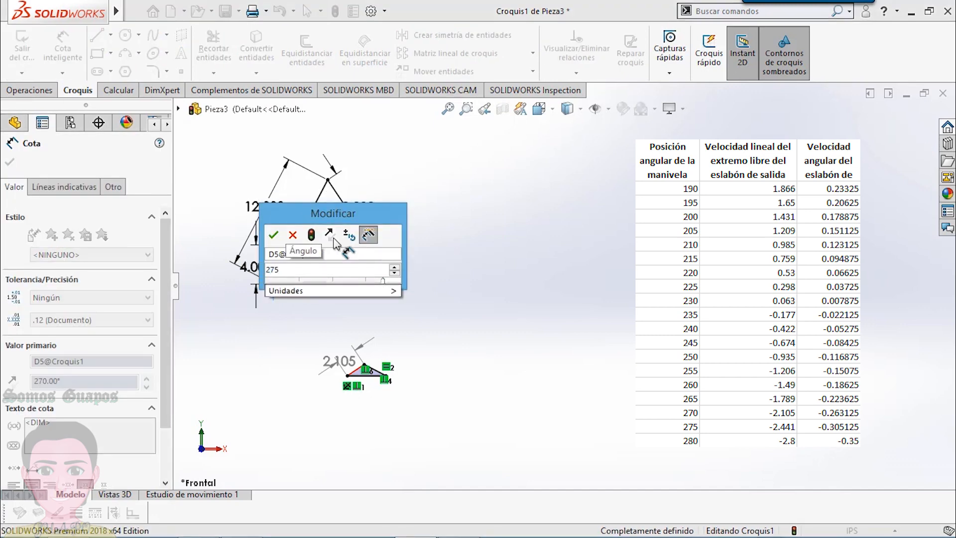
pyautogui.press('Return')
pyautogui.doubleClick(334, 243)
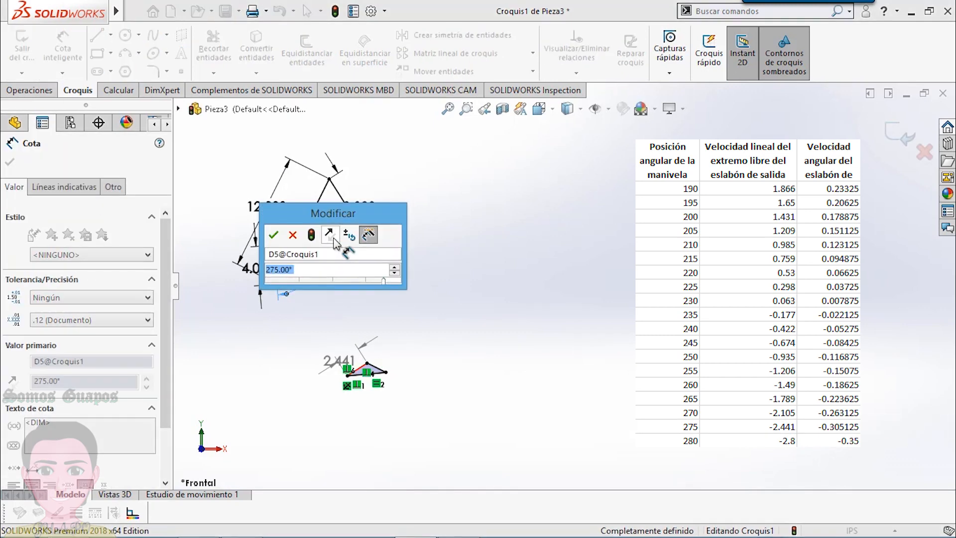
pyautogui.write('280')
pyautogui.press('Return')
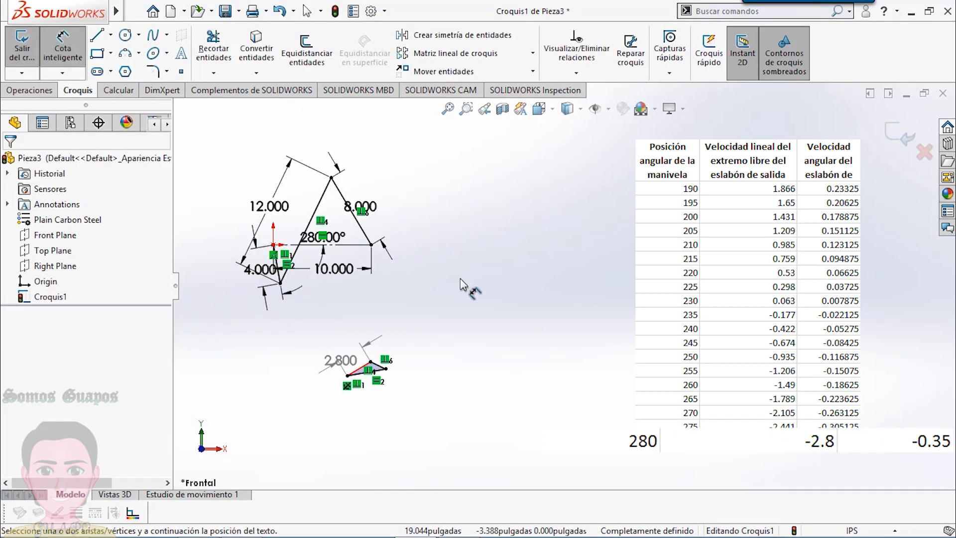
# - Set the crank angle to 285° and then 290°, reading the driven velocity dimension at each position
pyautogui.doubleClick(335, 239)
pyautogui.write('285')
pyautogui.press('Return')
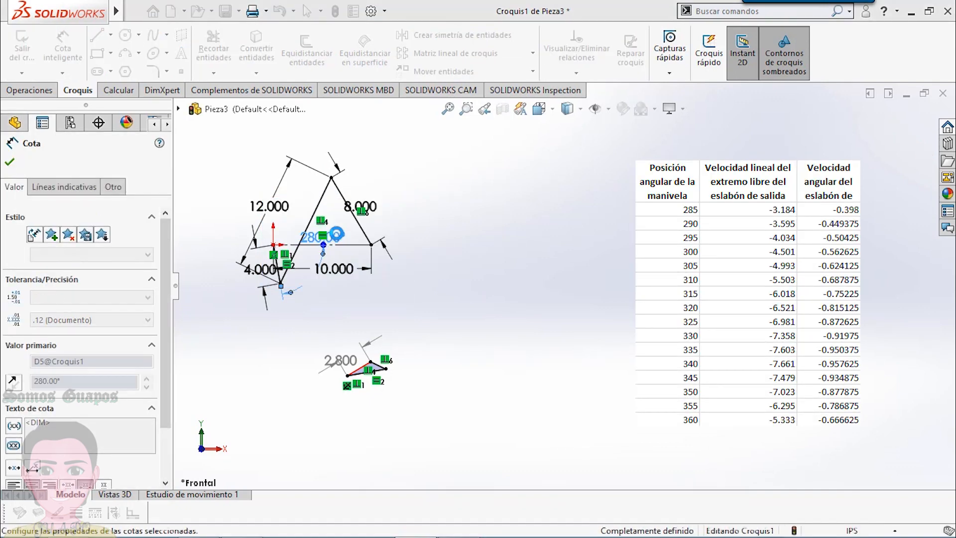
pyautogui.doubleClick(339, 243)
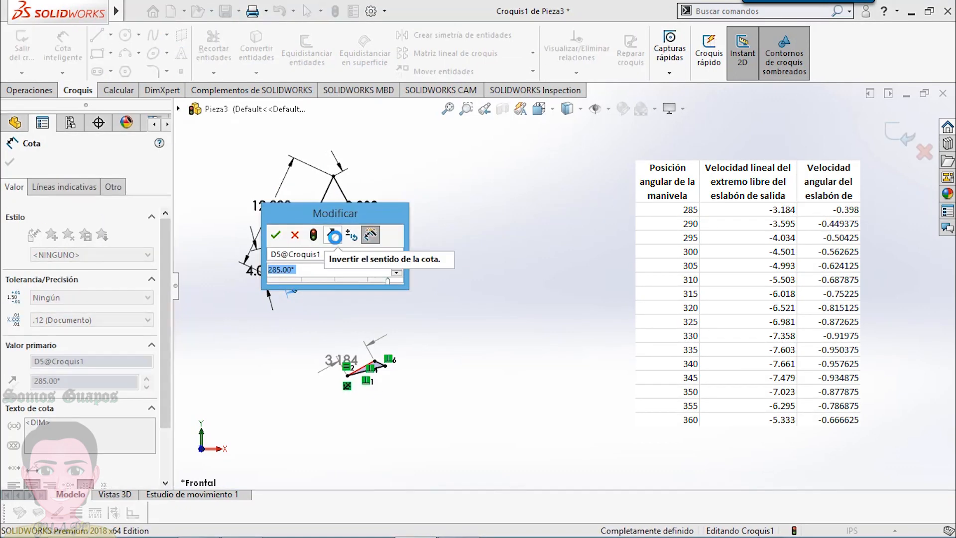
pyautogui.press('Return')
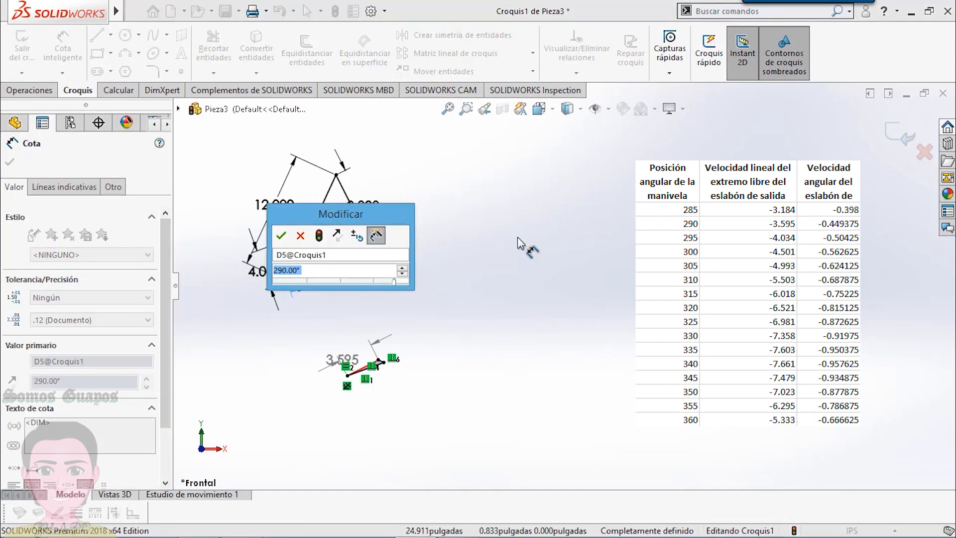
# - Set the crank angle to 295° and then 300°, reading the driven velocity dimension at each position
pyautogui.write('295')
pyautogui.press('Return')
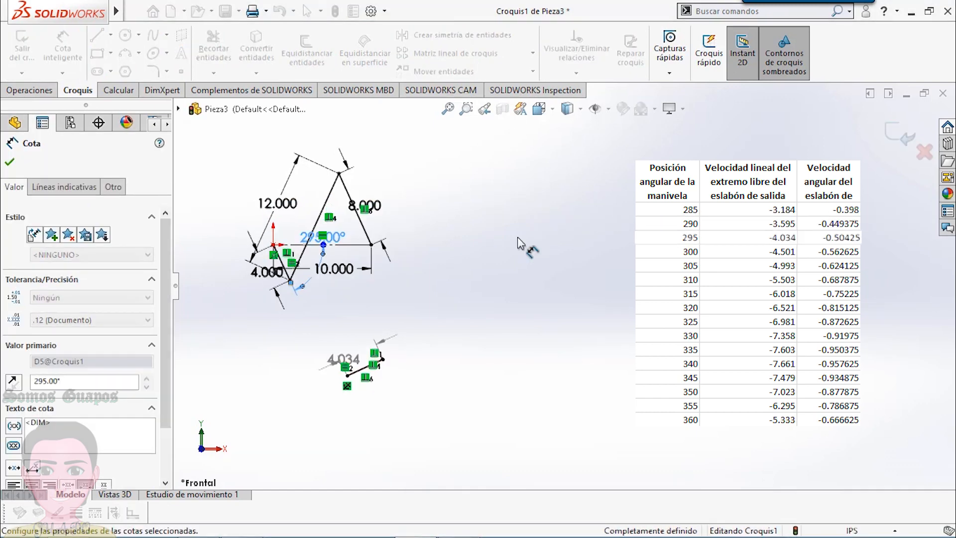
pyautogui.doubleClick(342, 237)
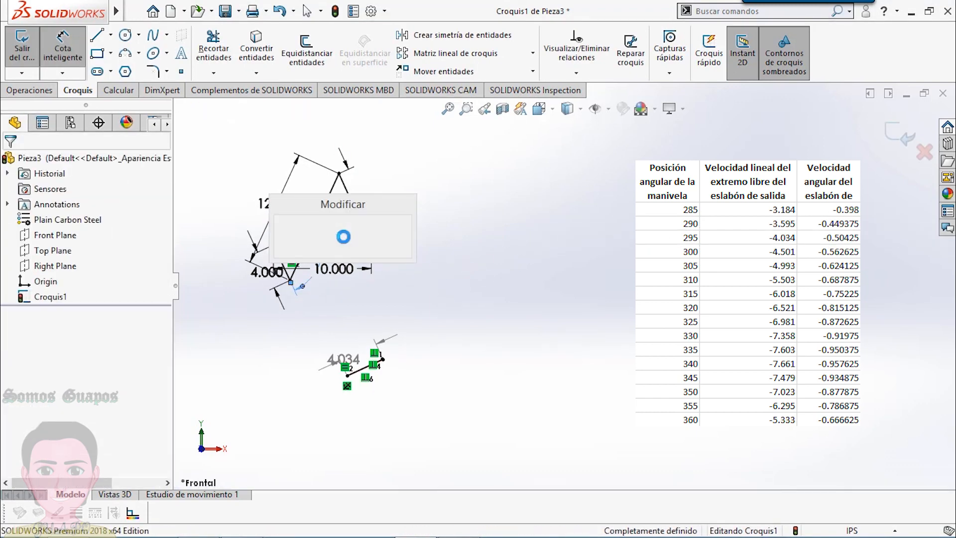
pyautogui.press('Return')
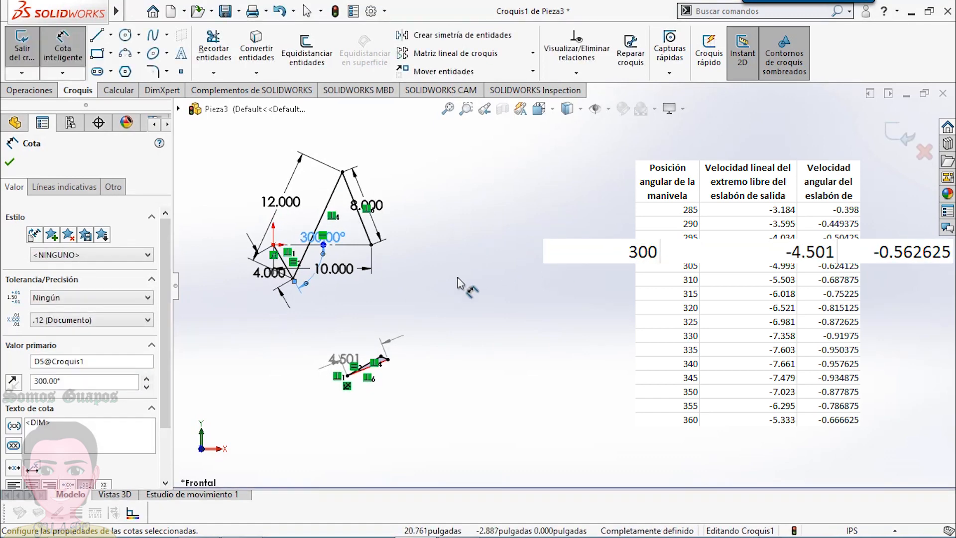
# - Set the crank angle to 305° and then 310°, reading the driven velocity dimension at each position
pyautogui.click(341, 237)
pyautogui.write('30')
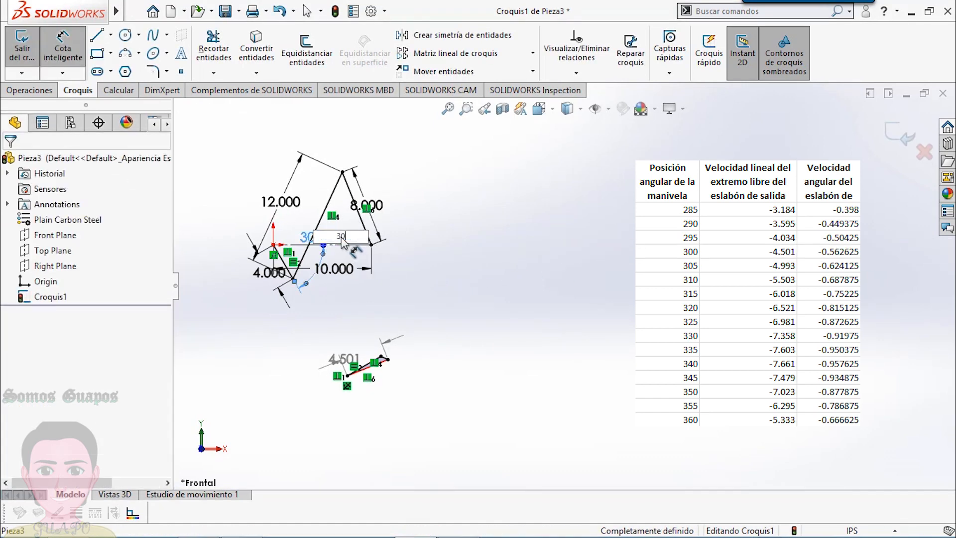
pyautogui.write('5')
pyautogui.press('Return')
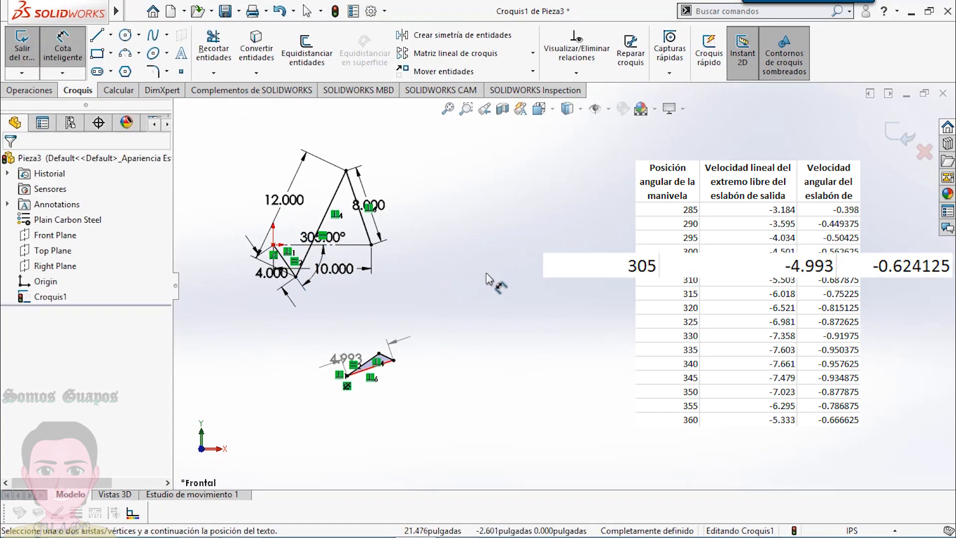
pyautogui.click(341, 237)
pyautogui.write('310')
pyautogui.press('Return')
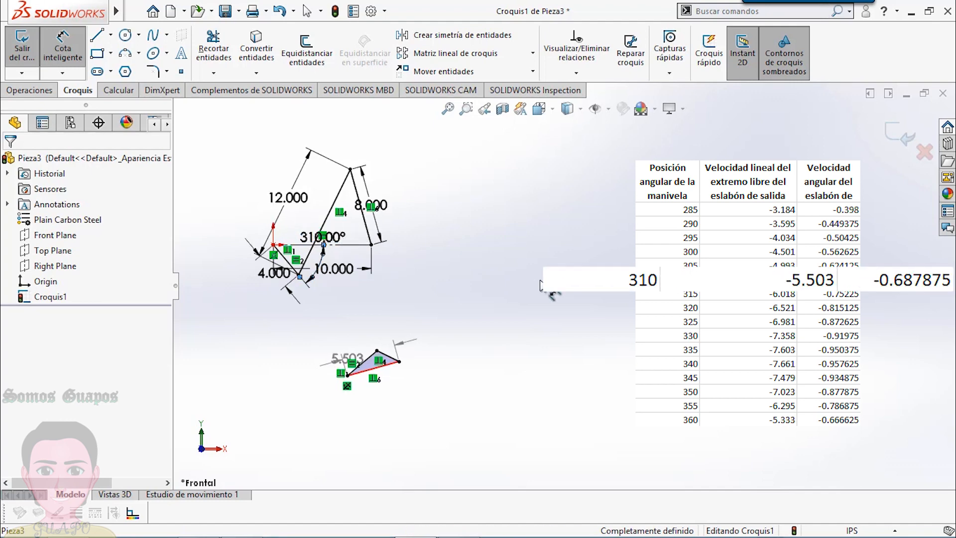
# - Set the crank angle to 315° and then 320°, and move the driven velocity dimension below the polygon
pyautogui.doubleClick(311, 238)
pyautogui.write('315')
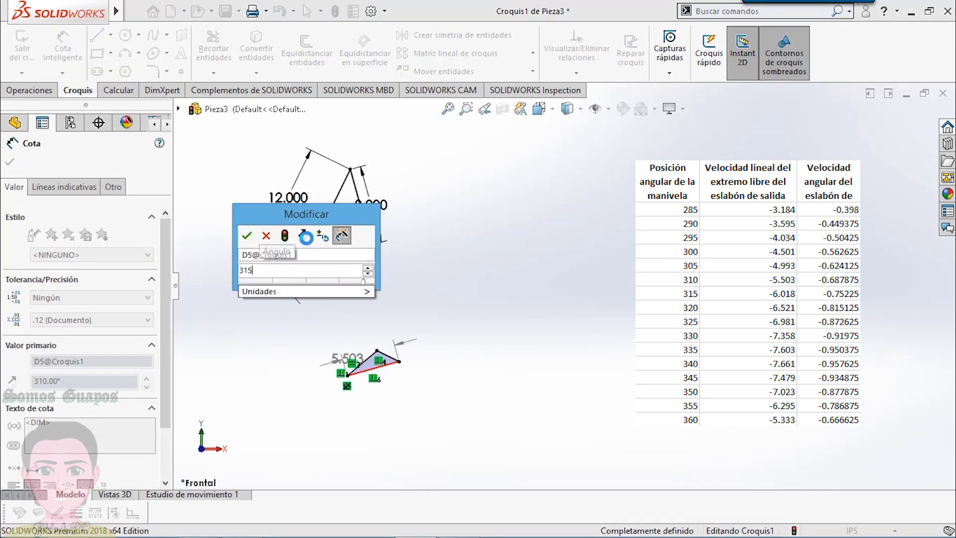
pyautogui.press('Return')
pyautogui.doubleClick(338, 243)
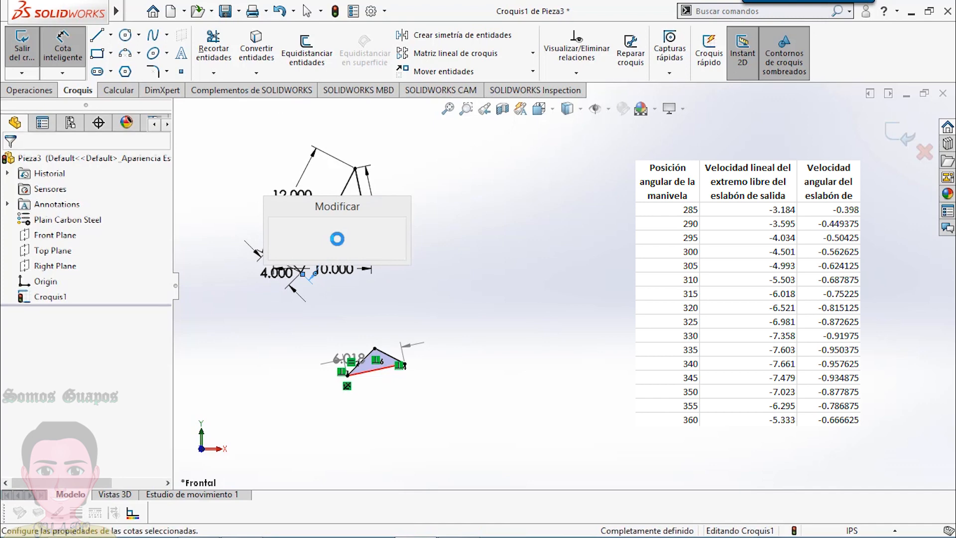
pyautogui.write('320')
pyautogui.press('Return')
pyautogui.click(422, 283)
pyautogui.moveTo(351, 357); pyautogui.dragTo(380, 383)
# - Set the crank angle to 325° and then 330°, reading the driven velocity dimension at each position
pyautogui.doubleClick(329, 237)
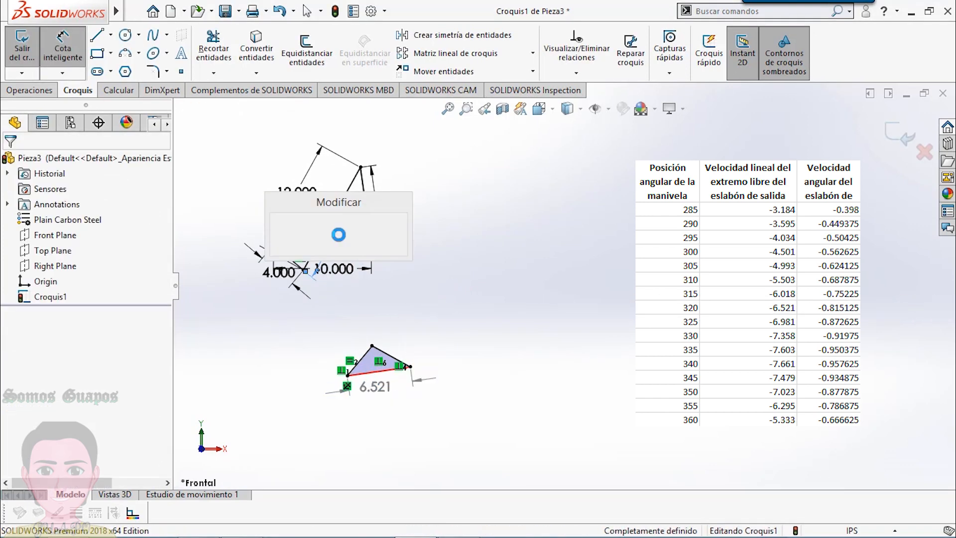
pyautogui.write('325')
pyautogui.press('Return')
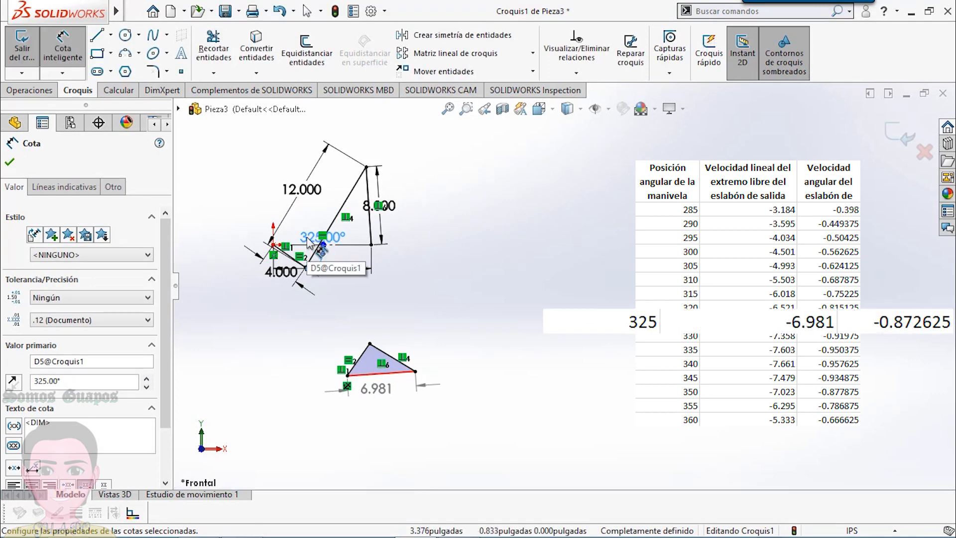
pyautogui.doubleClick(324, 237)
pyautogui.write('330')
pyautogui.press('Return')
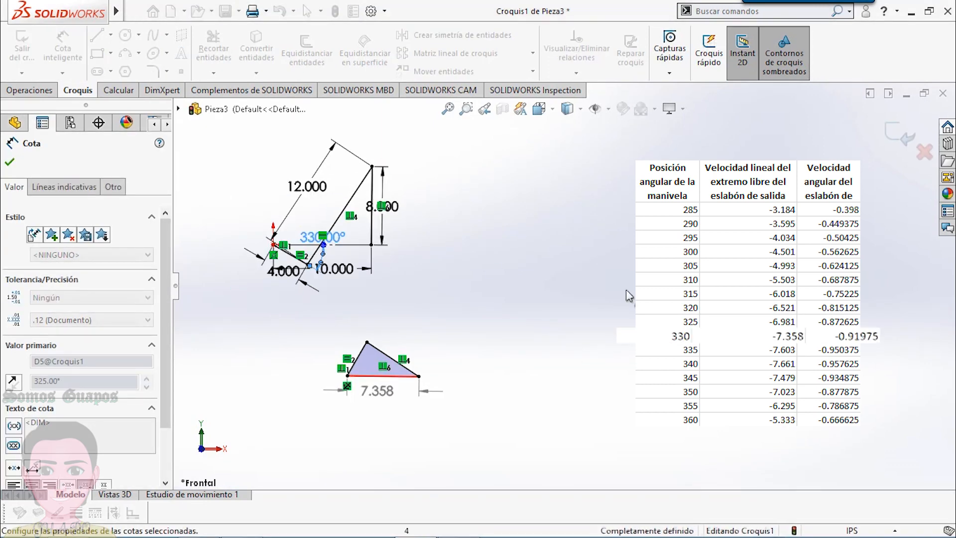
# - Set the crank angle to 335° and then 340°, reading the driven velocity dimension at each position
pyautogui.doubleClick(323, 236)
pyautogui.write('33')
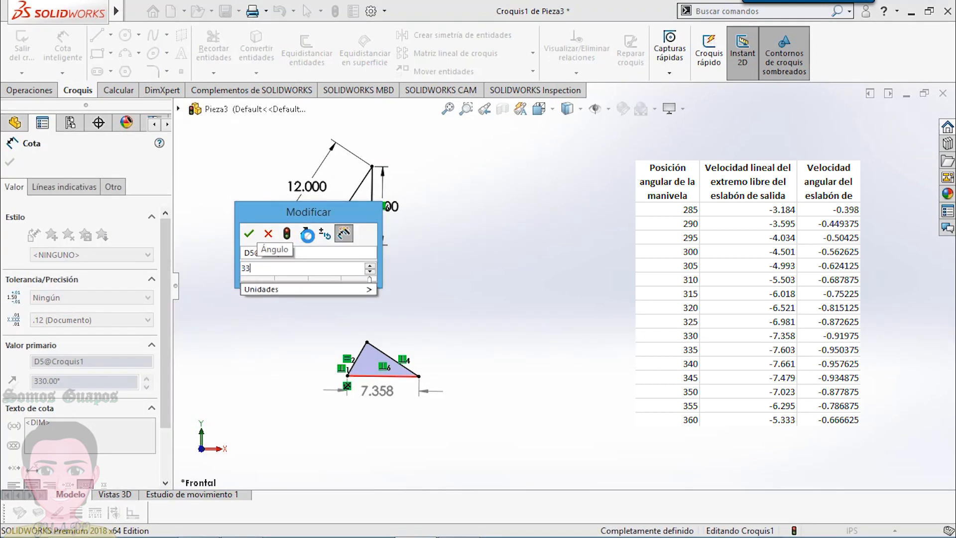
pyautogui.write('5')
pyautogui.press('Return')
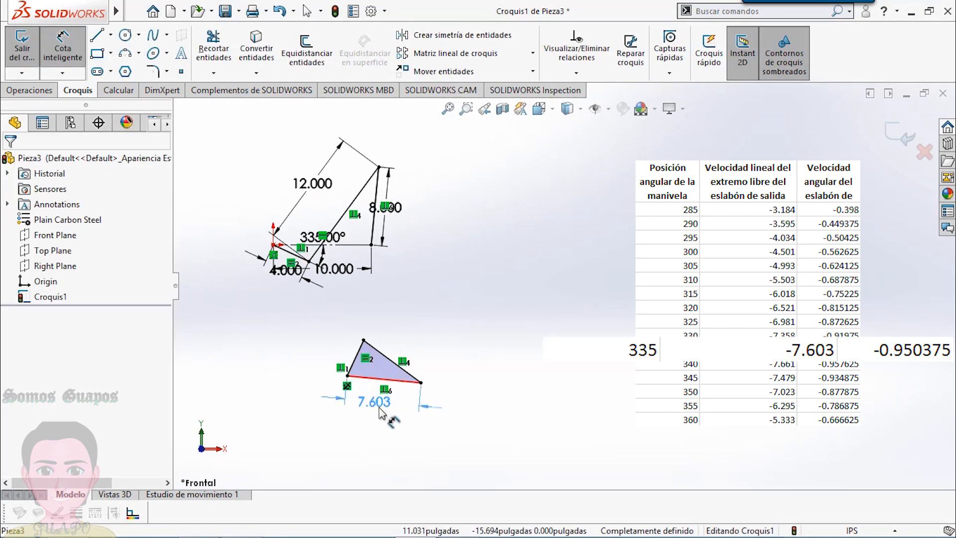
pyautogui.doubleClick(322, 236)
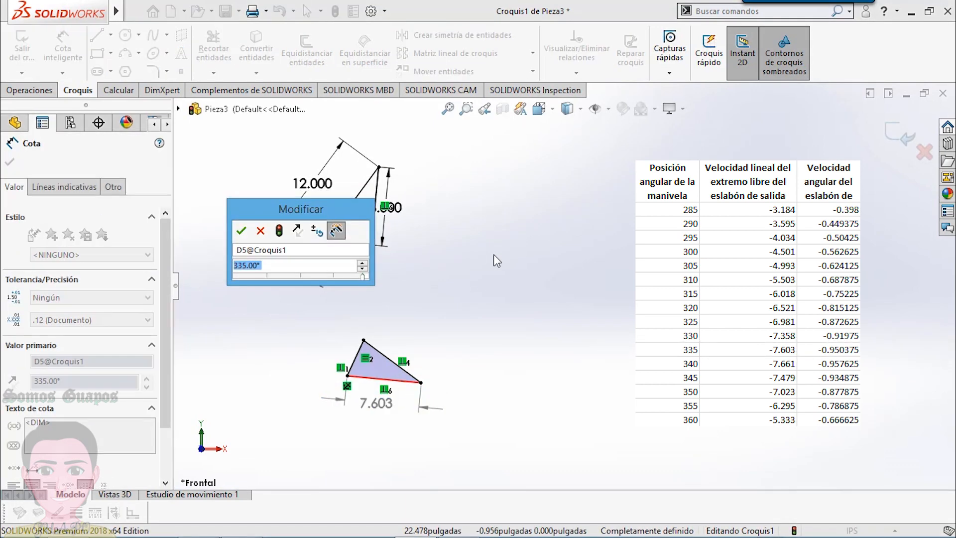
pyautogui.write('3')
pyautogui.click(242, 232)
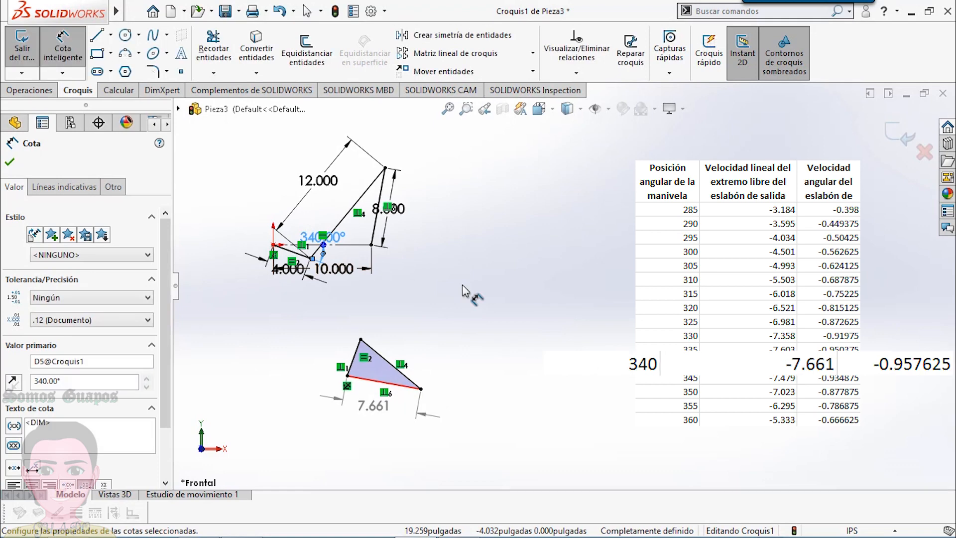
pyautogui.click(463, 287)
# - Set the crank angle to 345° and then 350°, and move the crank angle dimension slightly up and to the right
pyautogui.doubleClick(312, 238)
pyautogui.write('345')
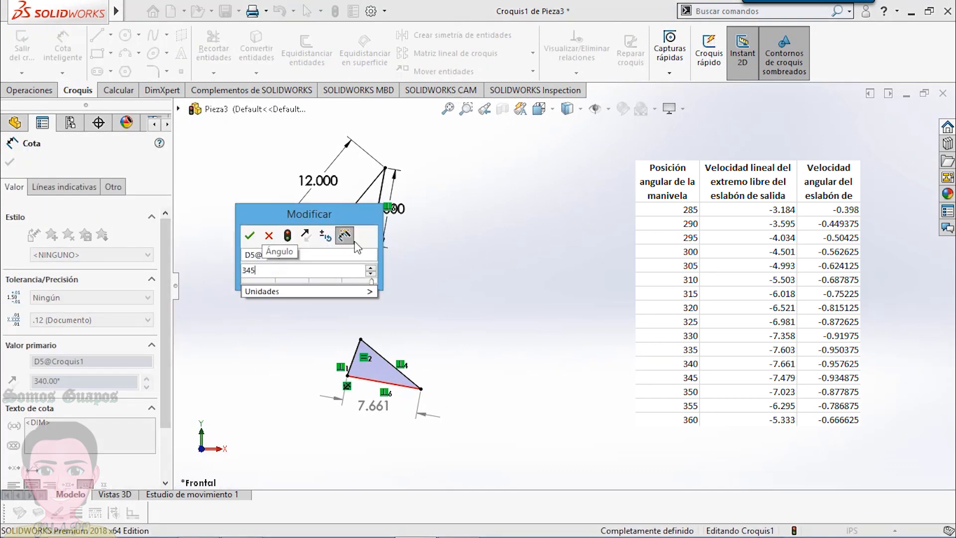
pyautogui.press('Return')
pyautogui.click(451, 257)
pyautogui.doubleClick(311, 238)
pyautogui.write('350')
pyautogui.press('Return')
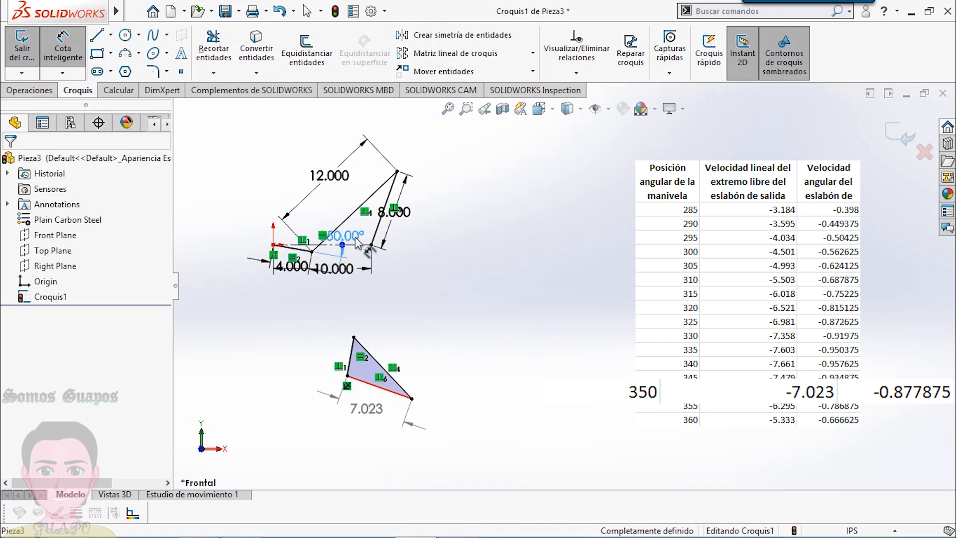
pyautogui.moveTo(363, 235); pyautogui.dragTo(367, 233)
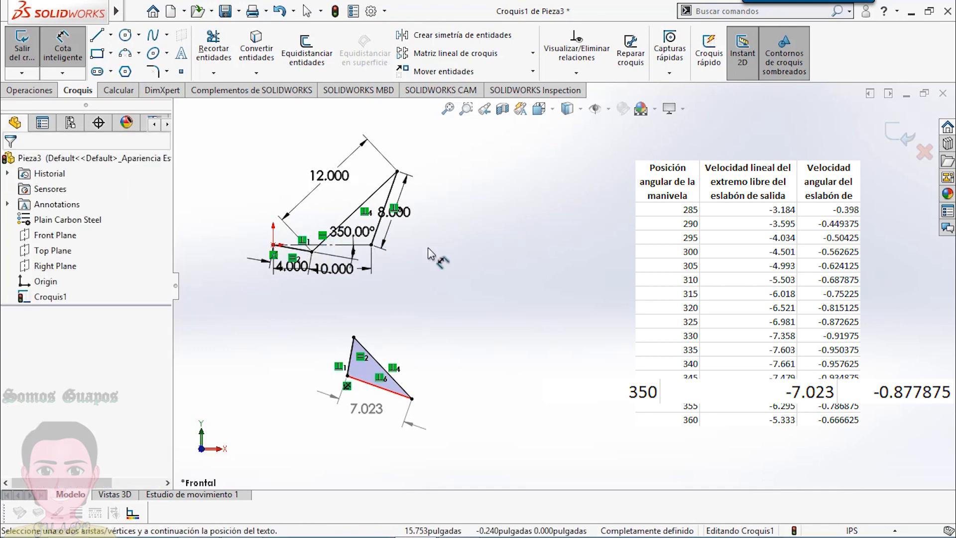
# - Set the crank angle to 355° and then 360°, reading the driven velocity dimension at each position
pyautogui.doubleClick(349, 231)
pyautogui.write('355')
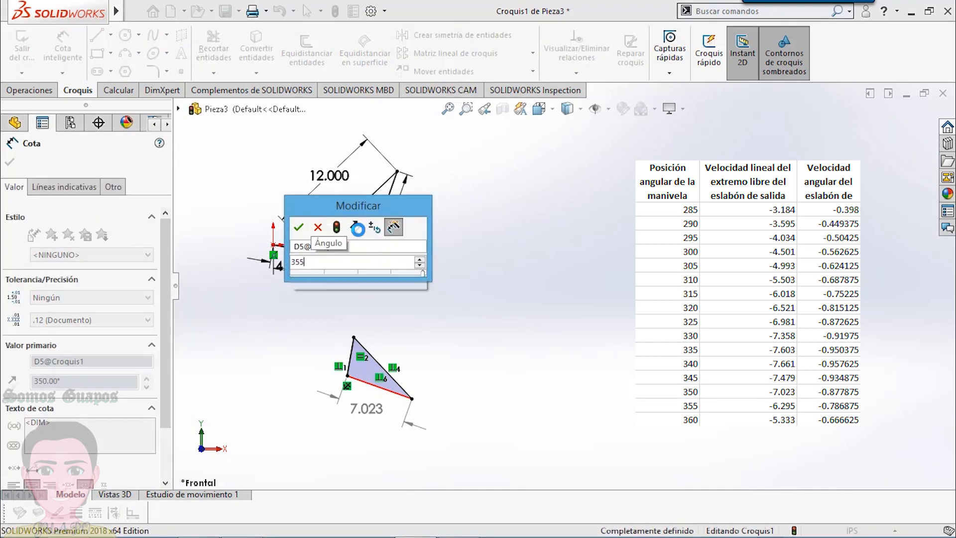
pyautogui.press('Return')
pyautogui.click(422, 296)
pyautogui.doubleClick(352, 232)
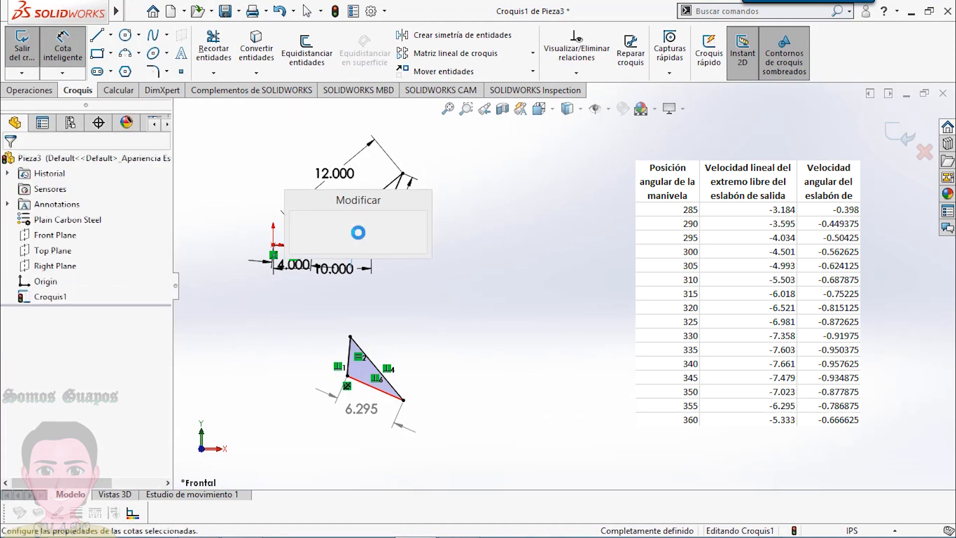
pyautogui.write('360')
pyautogui.press('Return')
pyautogui.click(437, 258)
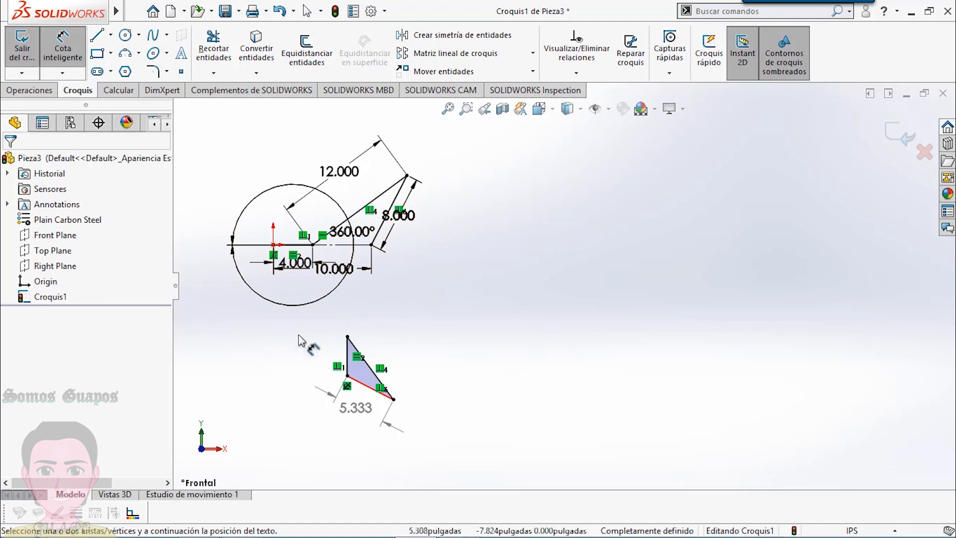
# - Switch to the Excel workbook "velocidad angular cuatro barras" and review the velocity table on Hoja1 through the 360° row
pyautogui.click(242, 523)
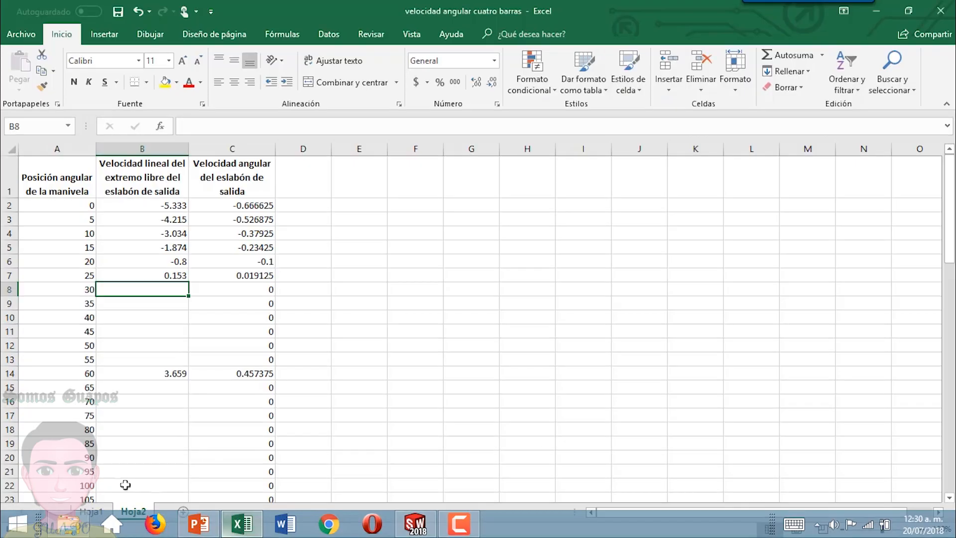
pyautogui.click(82, 516)
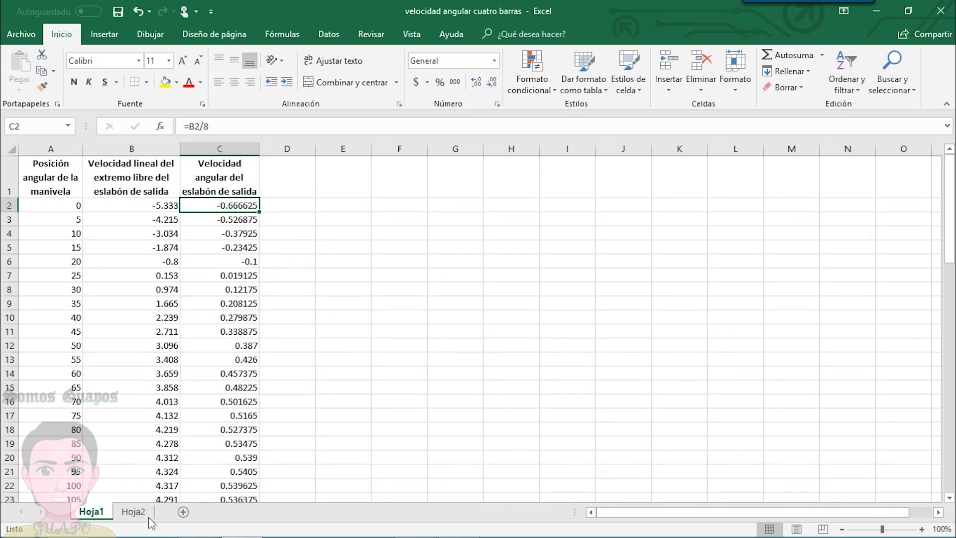
pyautogui.click(133, 512)
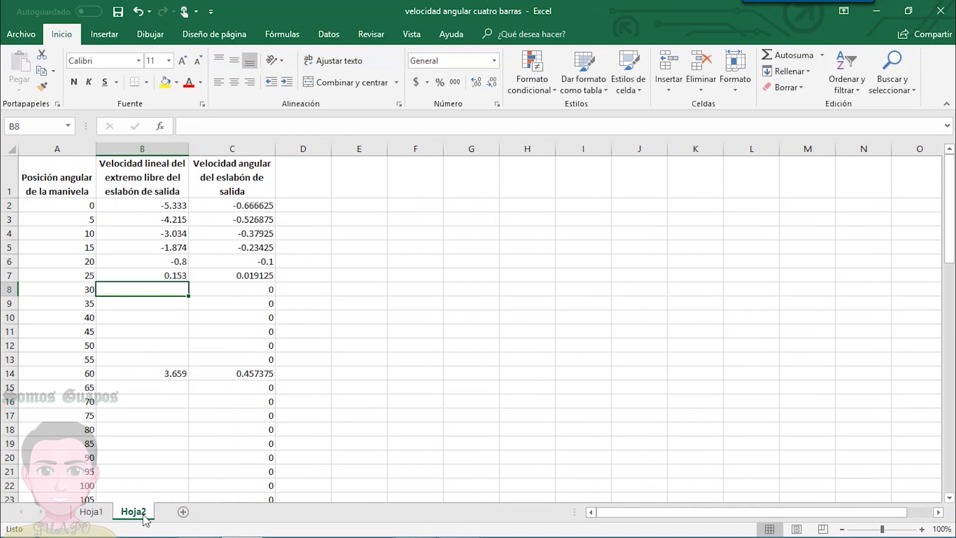
pyautogui.click(92, 511)
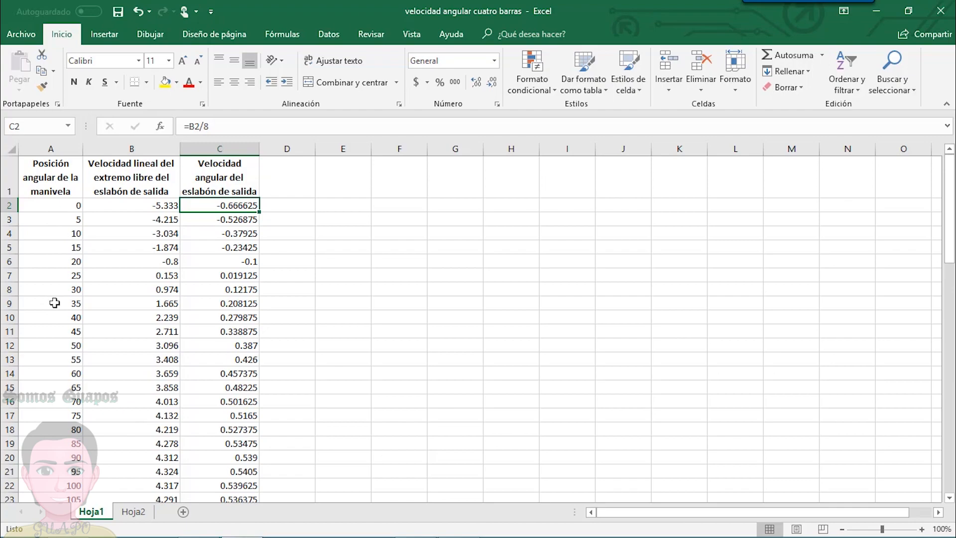
pyautogui.scroll(-9, 54, 302)
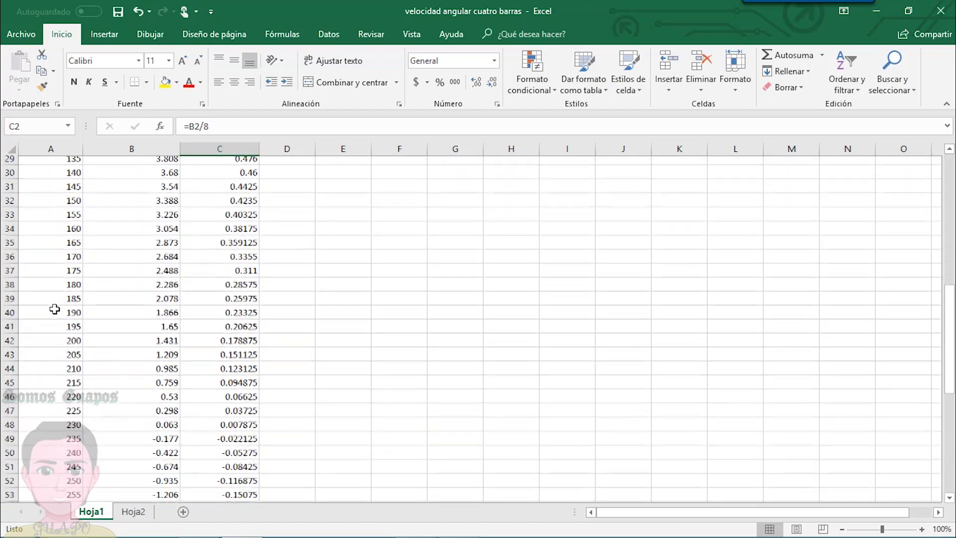
pyautogui.scroll(-3, 54, 309)
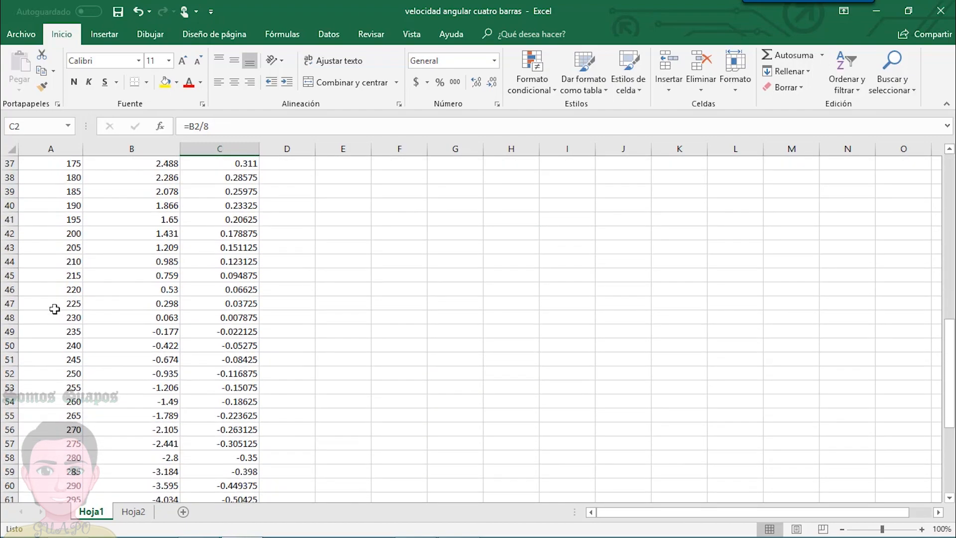
pyautogui.scroll(-4, 54, 310)
pyautogui.scroll(-2, 54, 309)
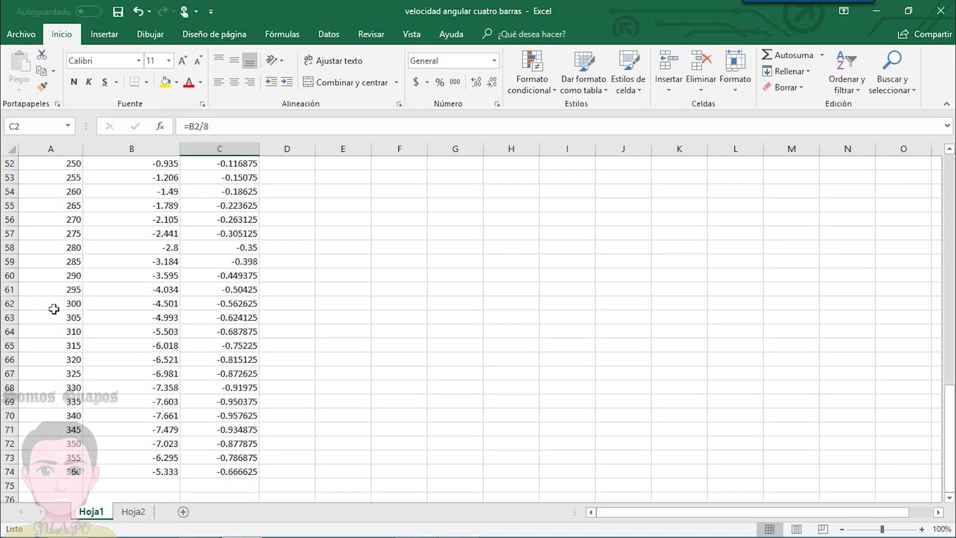
pyautogui.scroll(17, 54, 309)
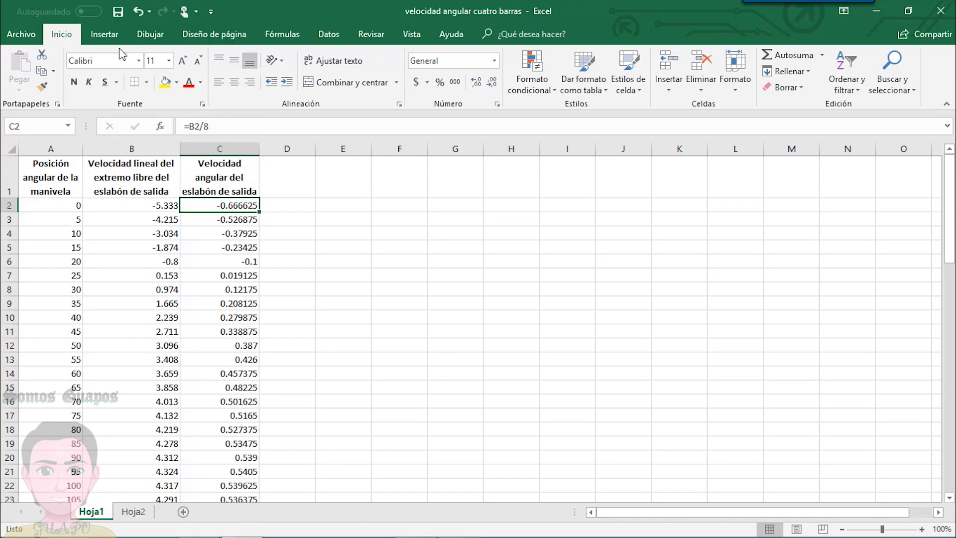
pyautogui.moveTo(52, 162); pyautogui.dragTo(47, 457)
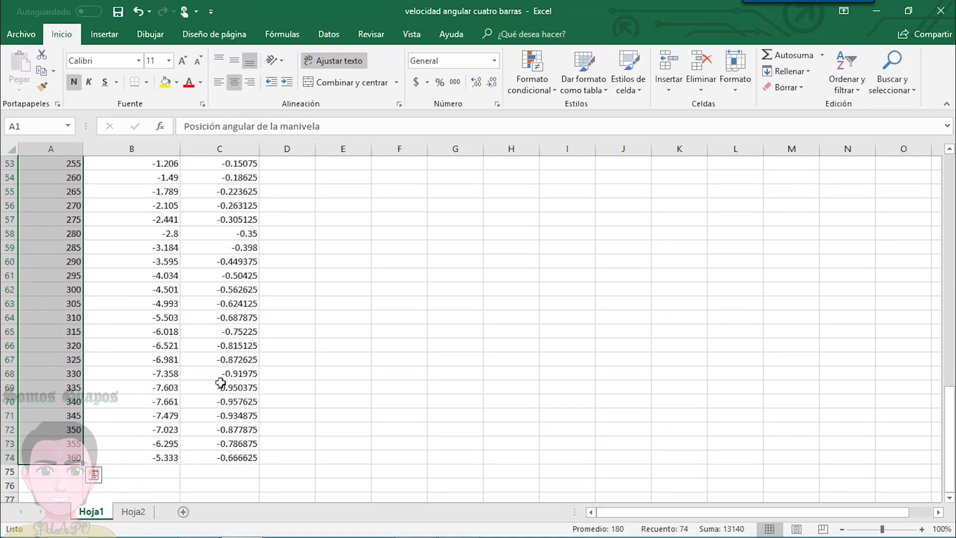
pyautogui.scroll(17, 280, 363)
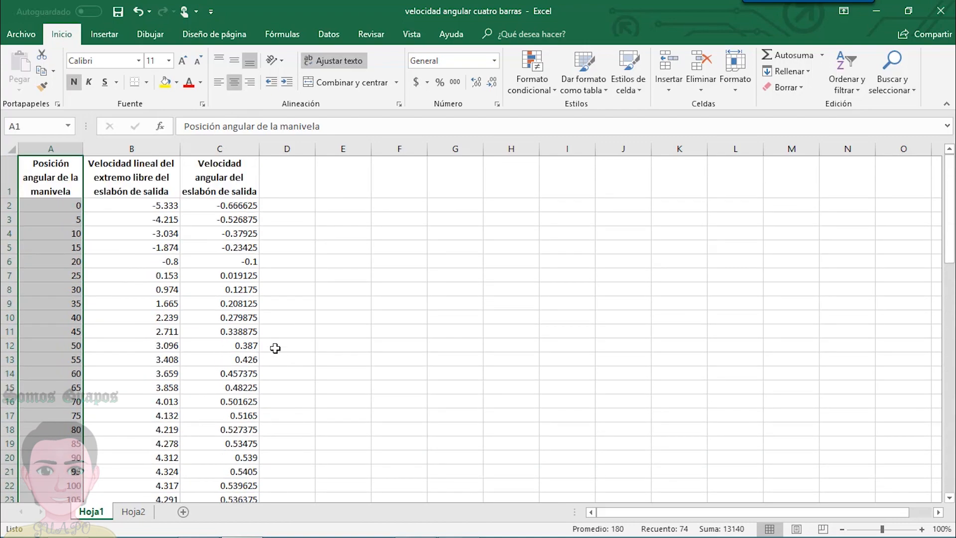
pyautogui.keyDown('ctrl'); pyautogui.moveTo(217, 170); pyautogui.dragTo(232, 470); pyautogui.keyUp('ctrl')
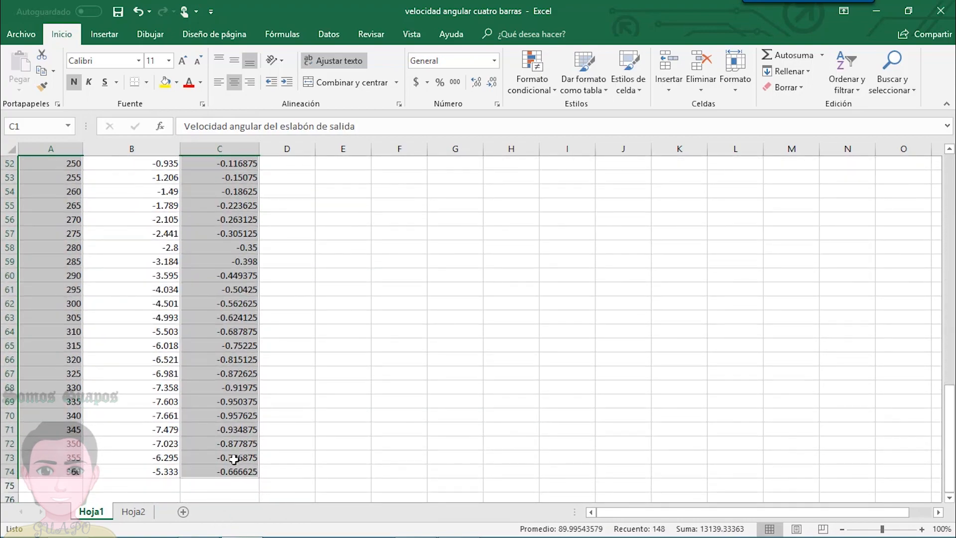
pyautogui.scroll(17, 349, 340)
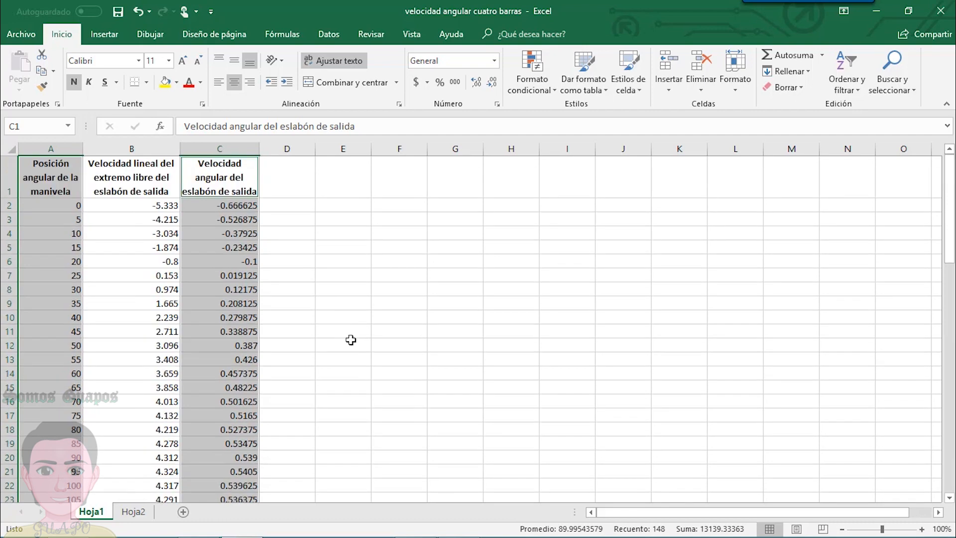
pyautogui.click(485, 284)
# - Insert a smooth-line scatter chart without markers from the crank angle and output angular velocity columns, A1:A74 and C1:C74
pyautogui.moveTo(71, 164); pyautogui.dragTo(82, 477)
pyautogui.scroll(17, 197, 370)
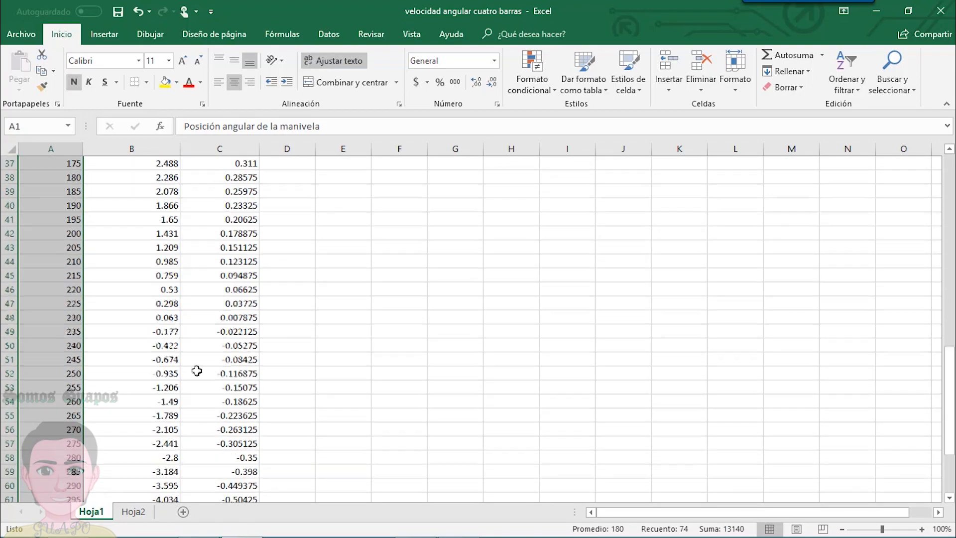
pyautogui.keyDown('ctrl'); pyautogui.moveTo(220, 171); pyautogui.dragTo(231, 474); pyautogui.keyUp('ctrl')
pyautogui.scroll(17, 477, 376)
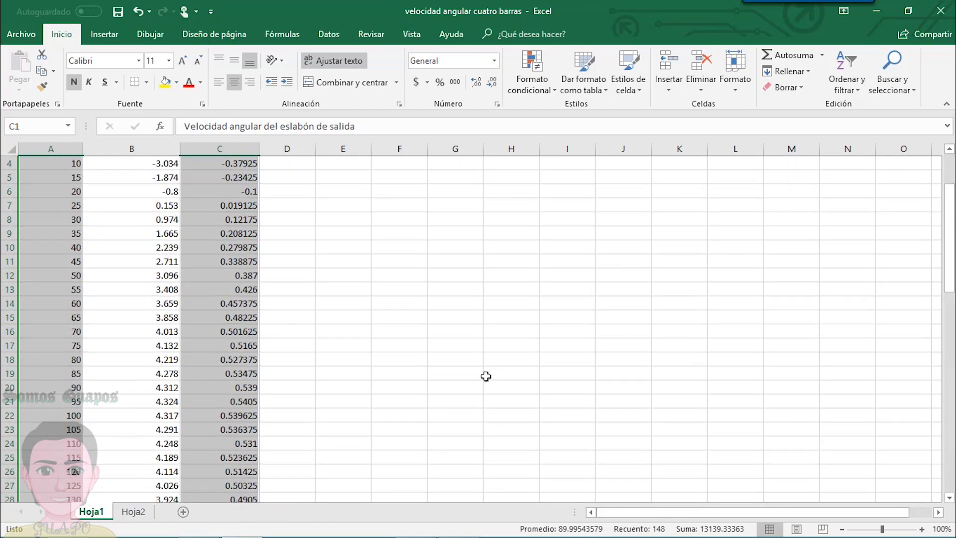
pyautogui.click(104, 33)
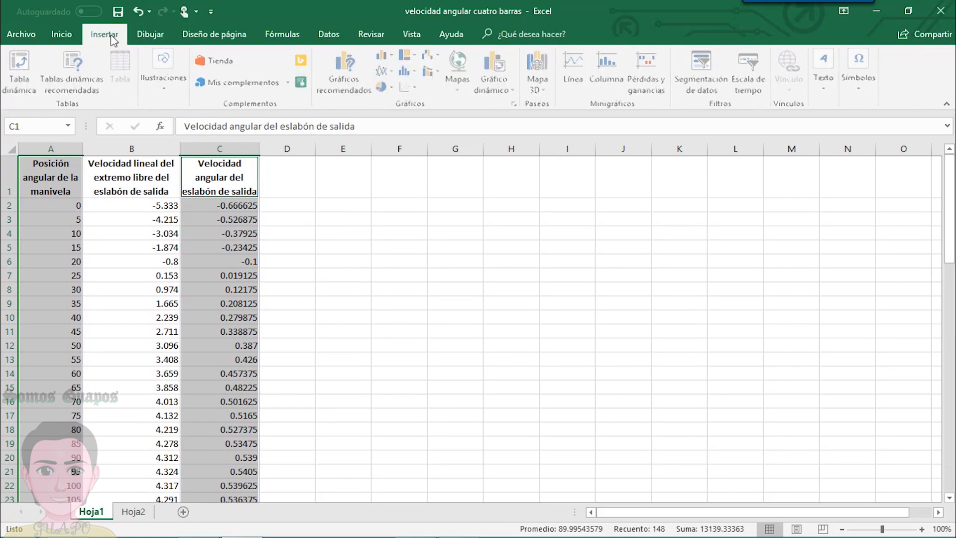
pyautogui.click(417, 90)
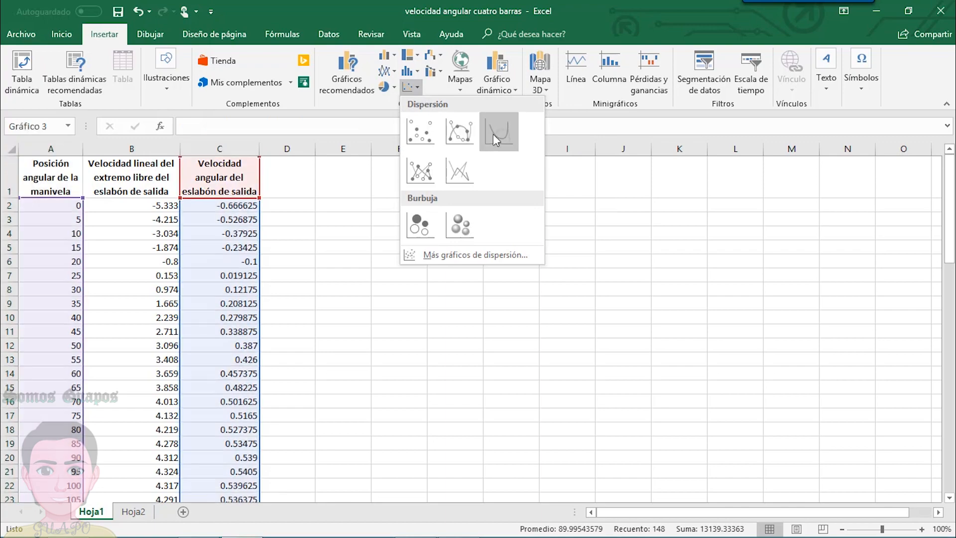
pyautogui.click(498, 131)
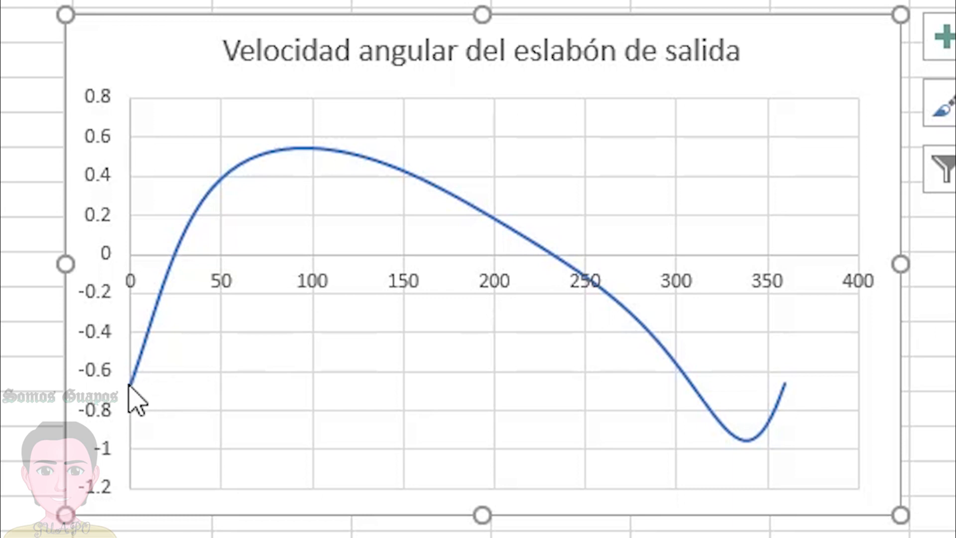
# - Examine the angular velocity curve's starting point and the data points around its two zero crossings
pyautogui.moveTo(129, 388)
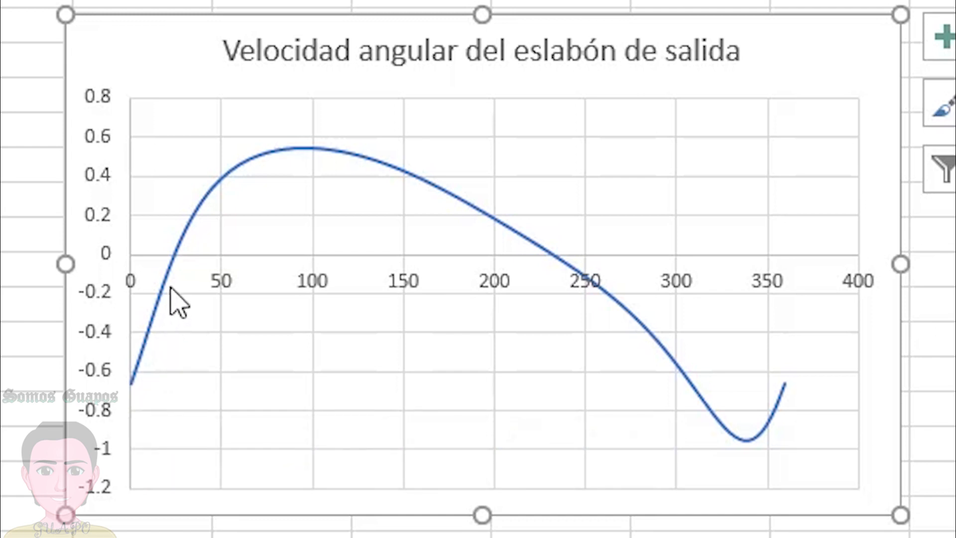
pyautogui.moveTo(178, 264)
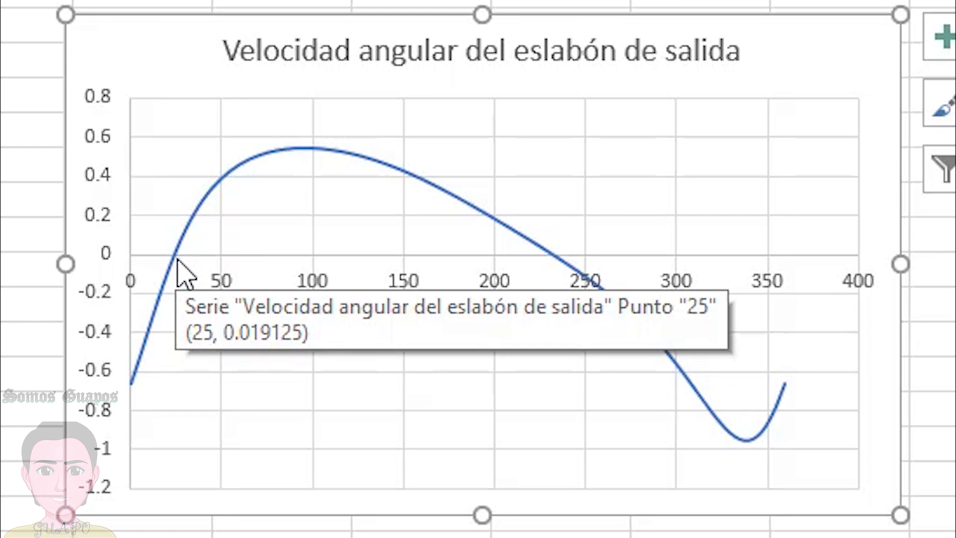
pyautogui.moveTo(172, 273)
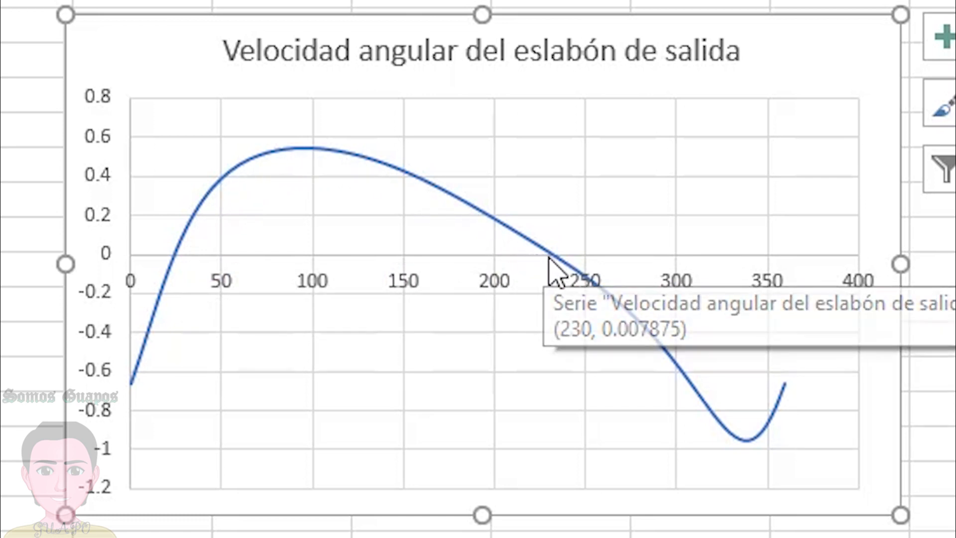
pyautogui.moveTo(553, 259)
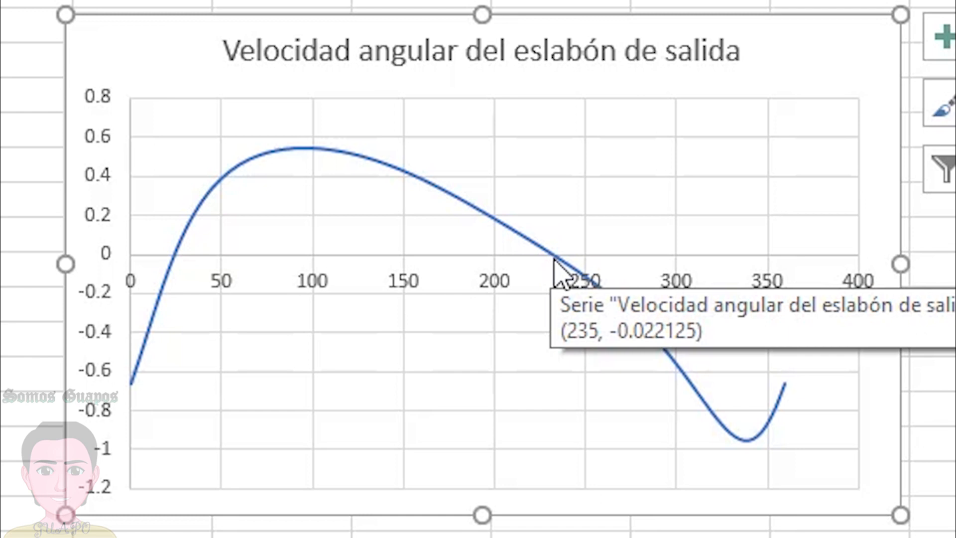
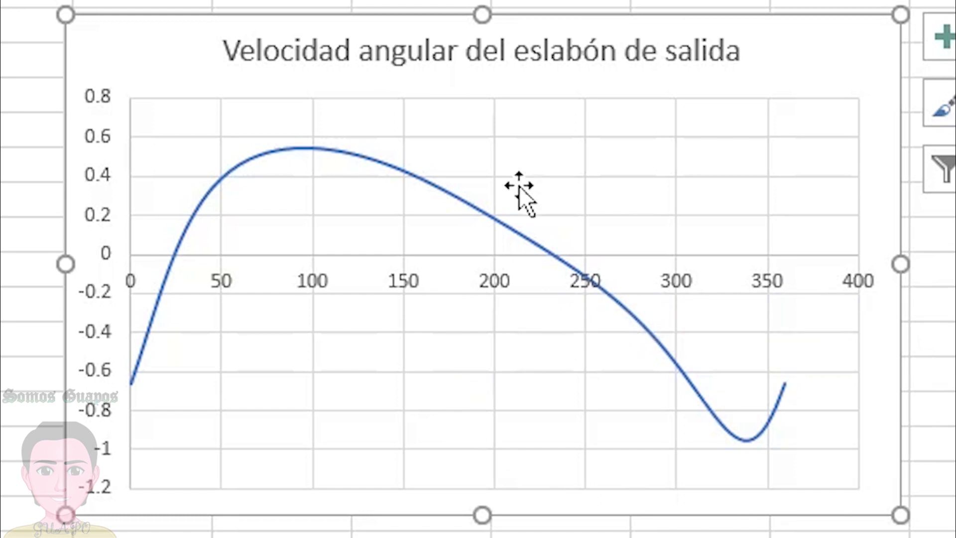
# - Examine the data points at the maximum and minimum of the output link's angular velocity curve
pyautogui.moveTo(306, 150)
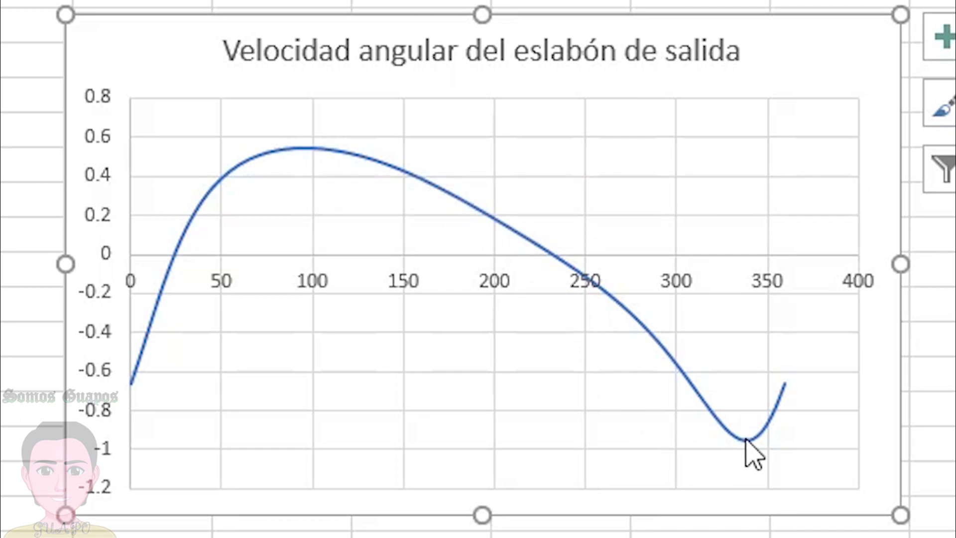
pyautogui.moveTo(744, 441)
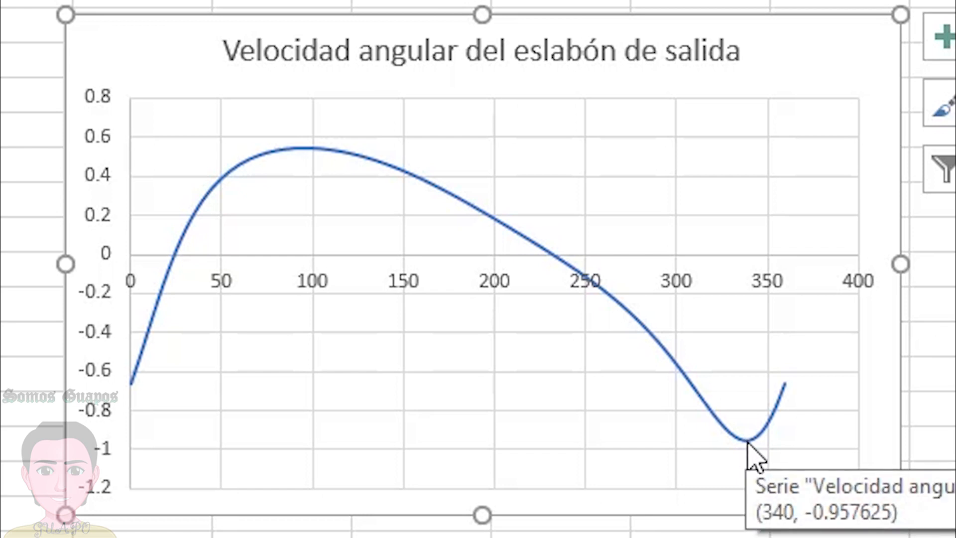